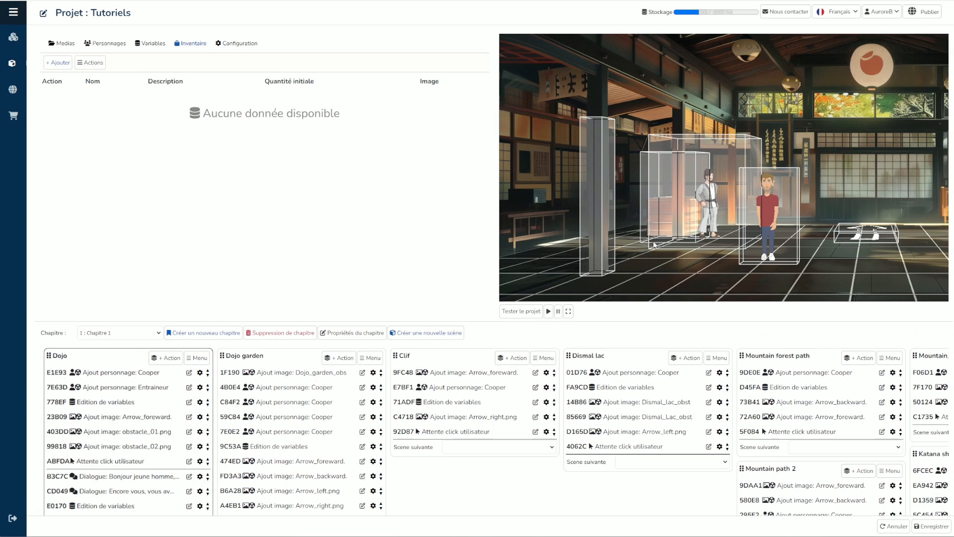
Preview the Mountain forest path, Mountain path 2, Mountain path 3, Mountain_village and Katana shop scenes.
drag(664, 490, 398, 483)
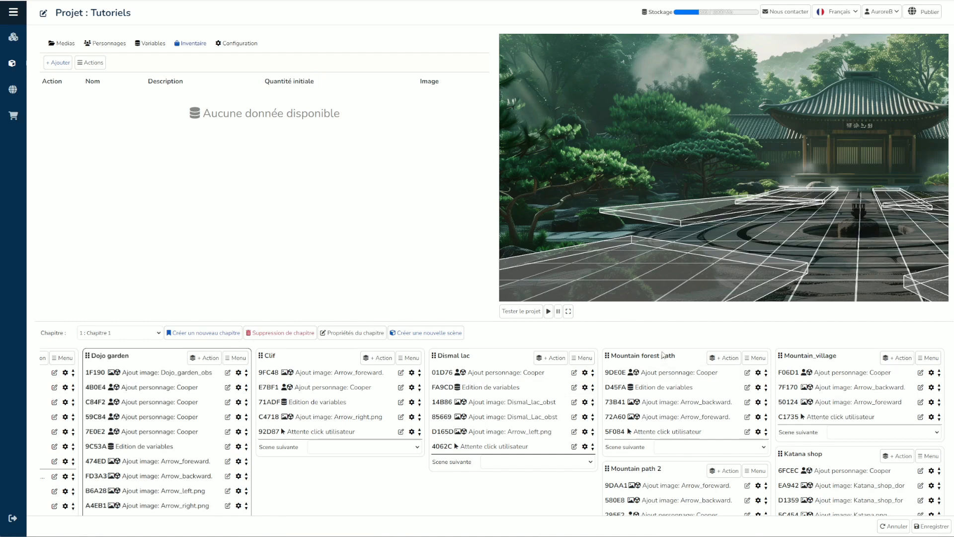
click(662, 355)
click(677, 473)
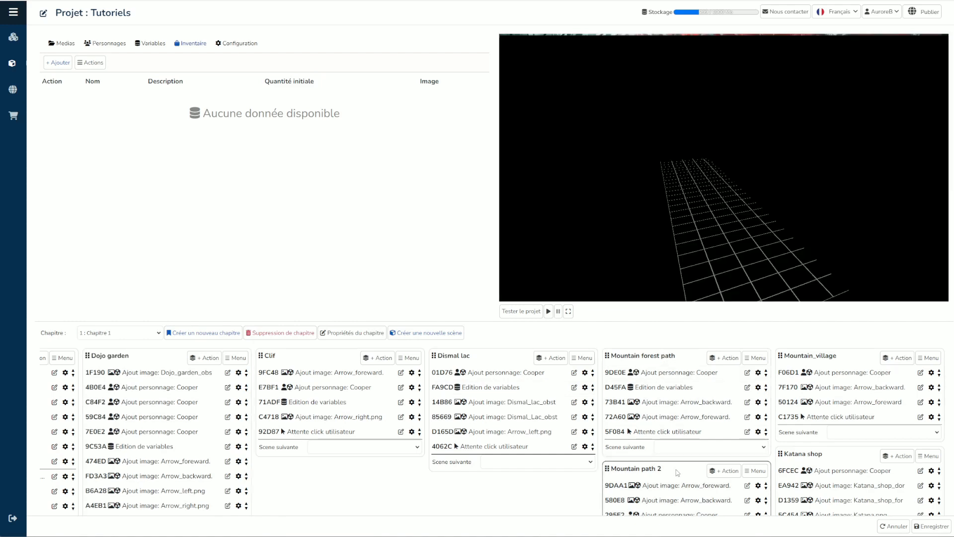
scroll(677, 473, down, 3)
click(659, 406)
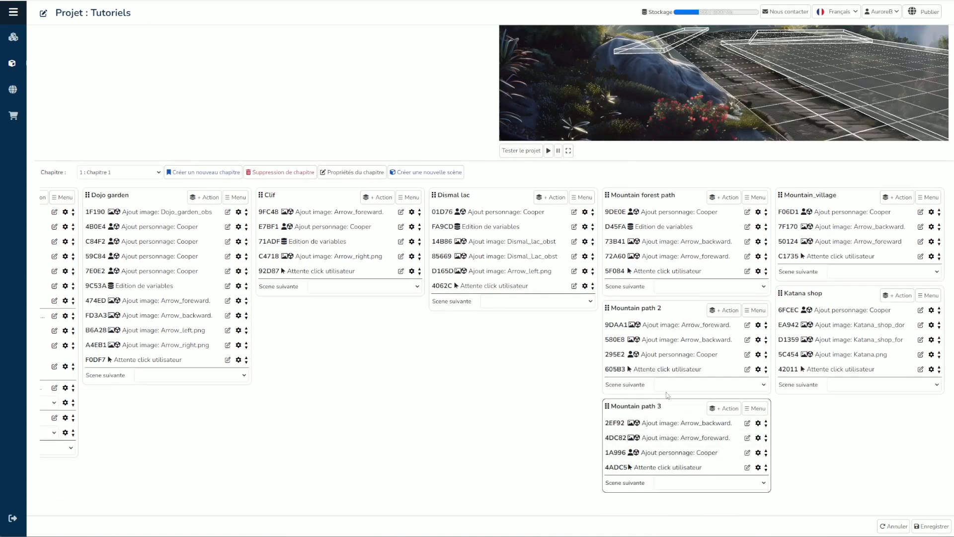
scroll(667, 395, up, 3)
click(833, 354)
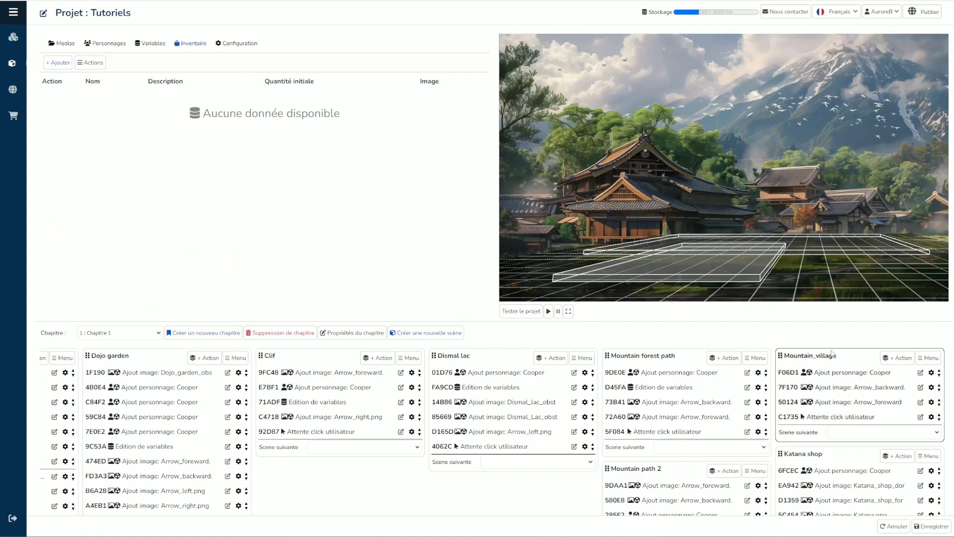
click(852, 459)
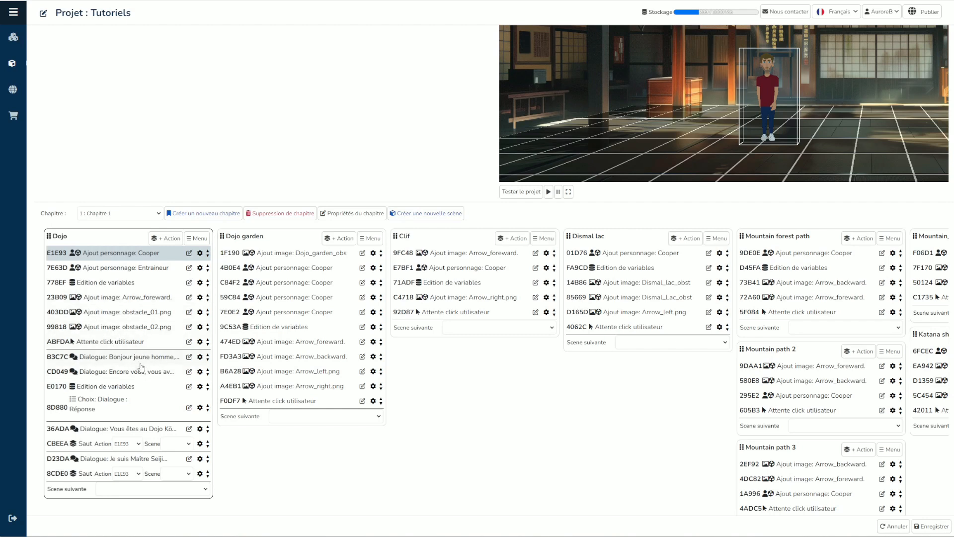
Add the choice "Accepteriez-vous de me prendre comme élève ?" to the Dojo scene's Dialogue choice action.
click(187, 409)
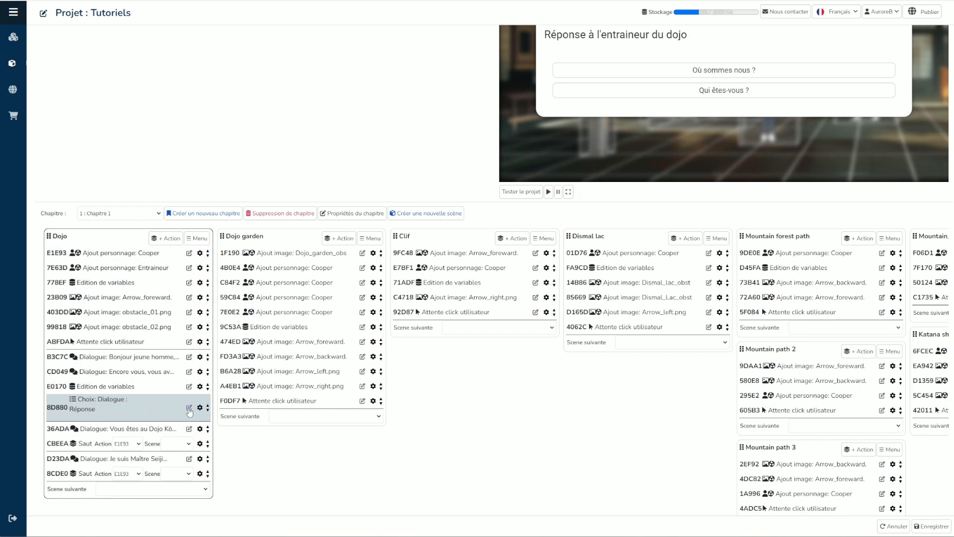
click(189, 408)
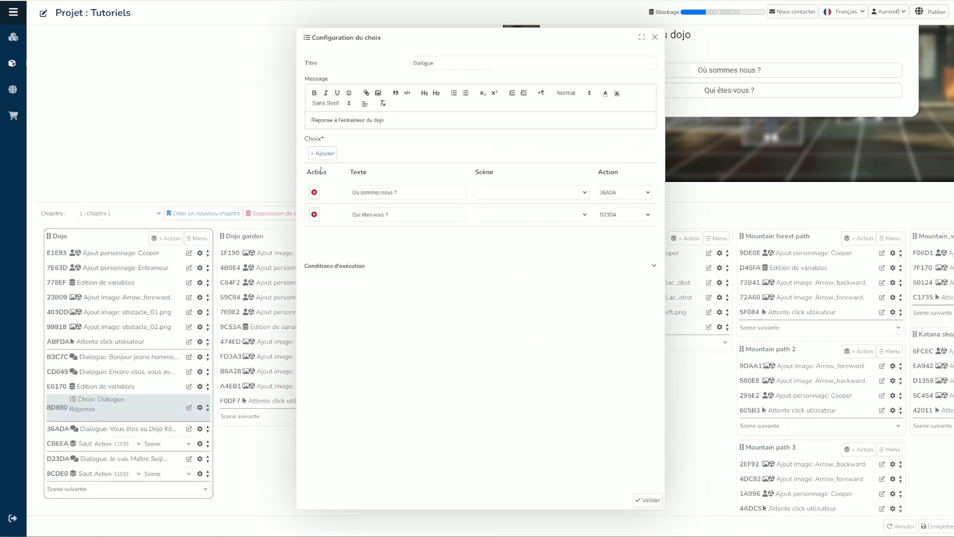
click(323, 153)
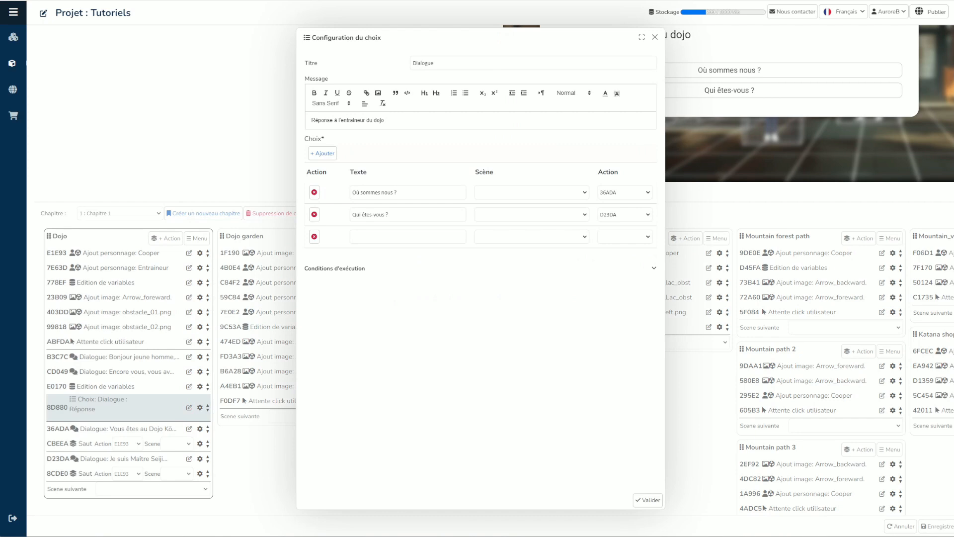
click(394, 237)
text(Accepteriez-vous de me prendre comme élève ?)
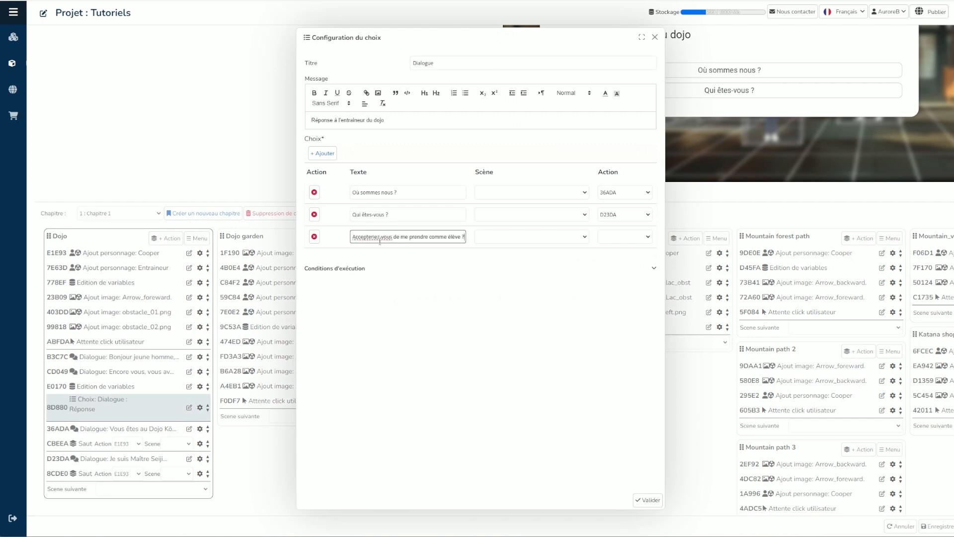
right_click(368, 238)
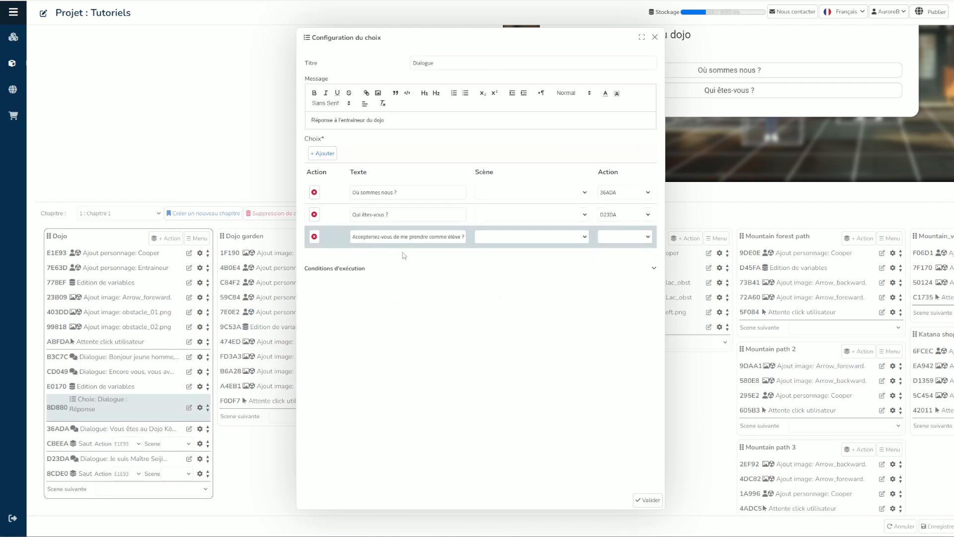
click(647, 500)
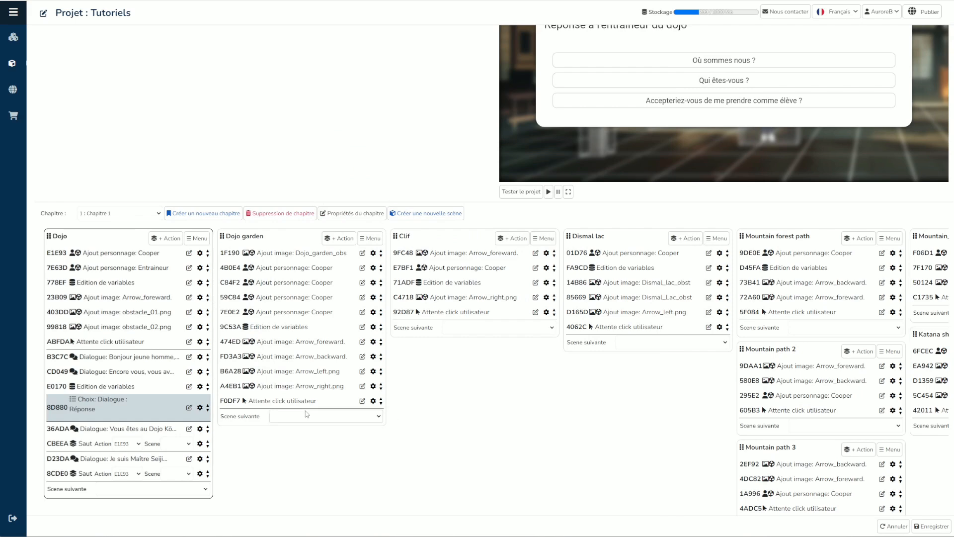
Add a dialogue after Dojo jump CBEEA with the pasted "Je vois que les arts martiaux vous attirent" text and audio Voice_quest_trainer_01.mp3.
click(178, 237)
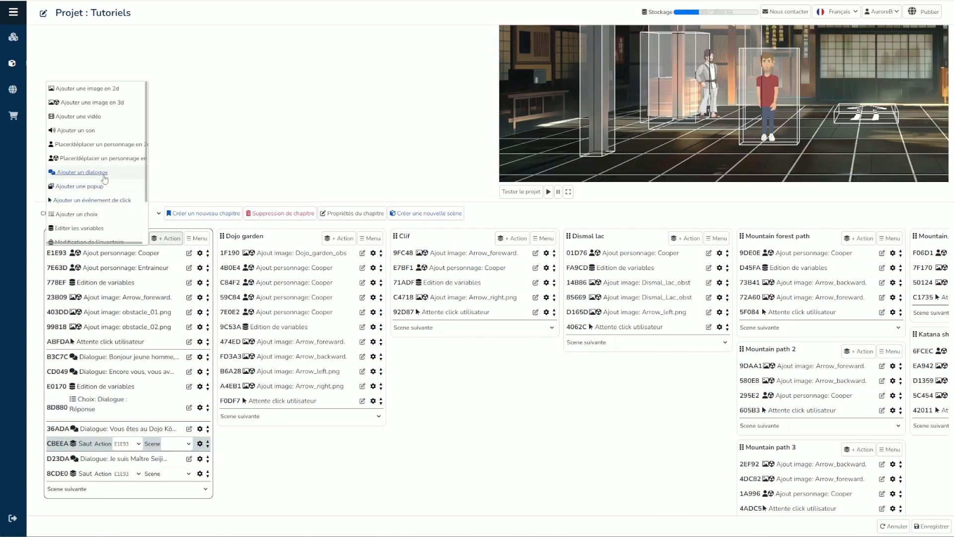
click(82, 172)
key(ctrl+v)
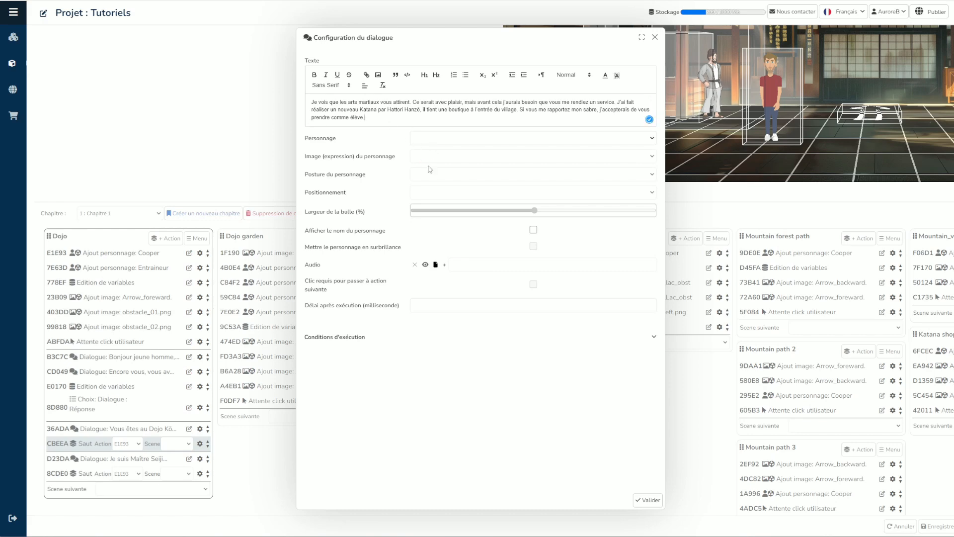
click(444, 265)
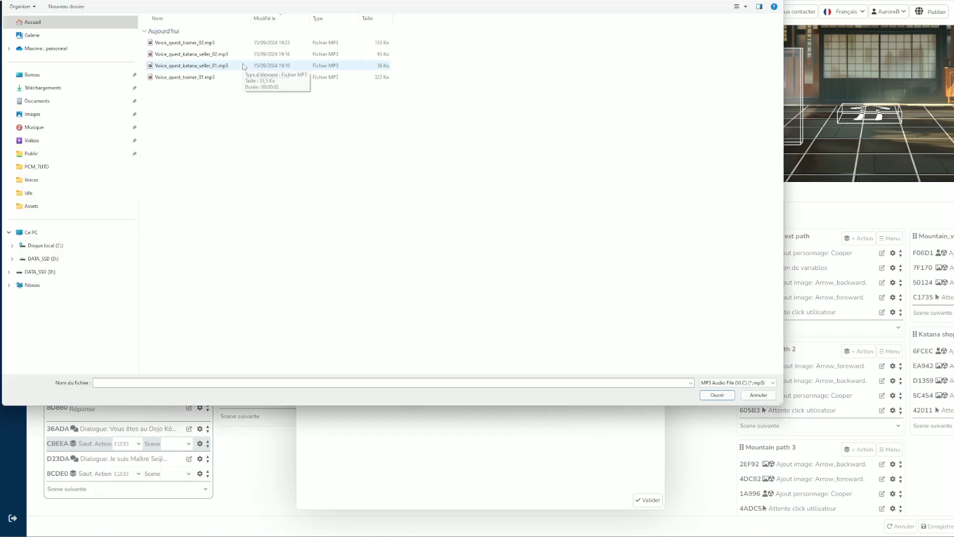
double_click(208, 77)
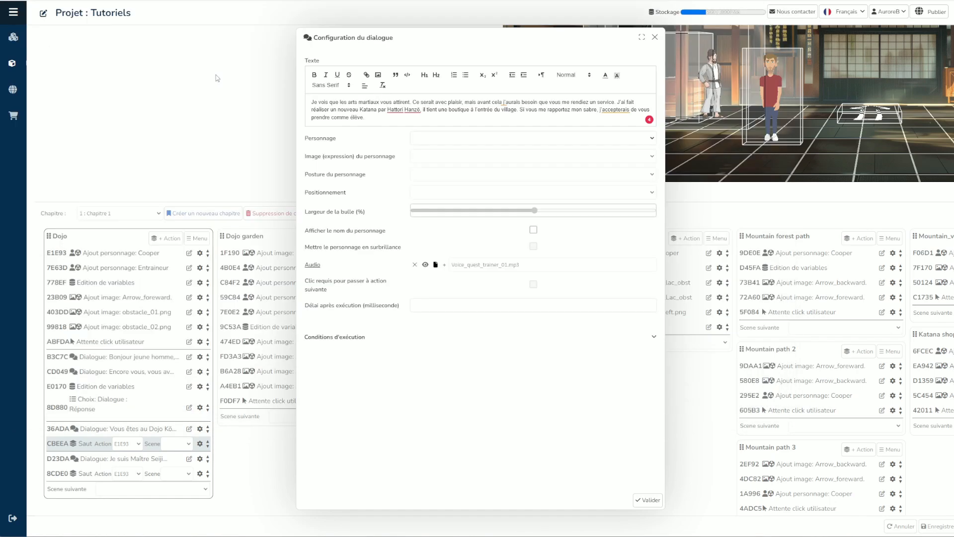
click(650, 500)
Add a jump after the new quest dialogue in the Dojo scene, targeting action E1E93.
click(169, 239)
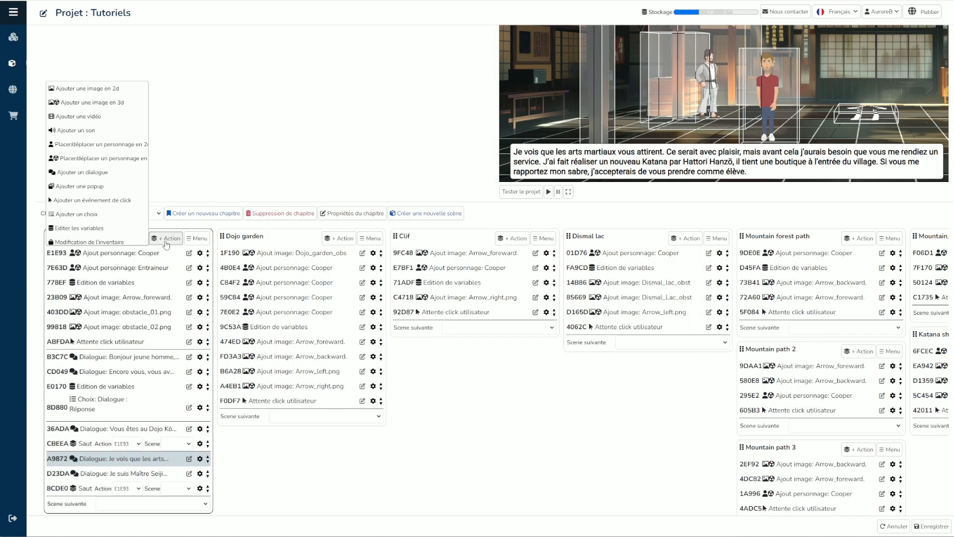
scroll(94, 229, down, 2)
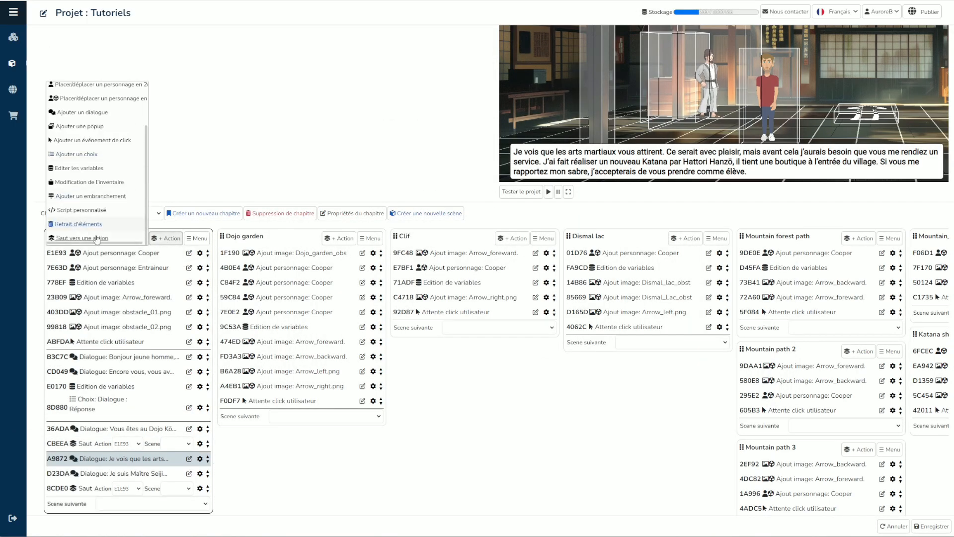
click(104, 240)
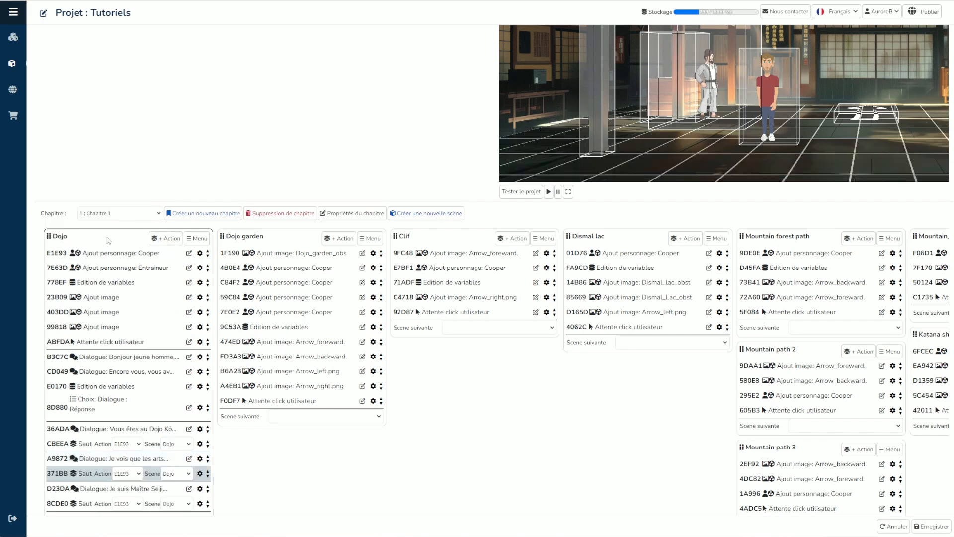
click(128, 473)
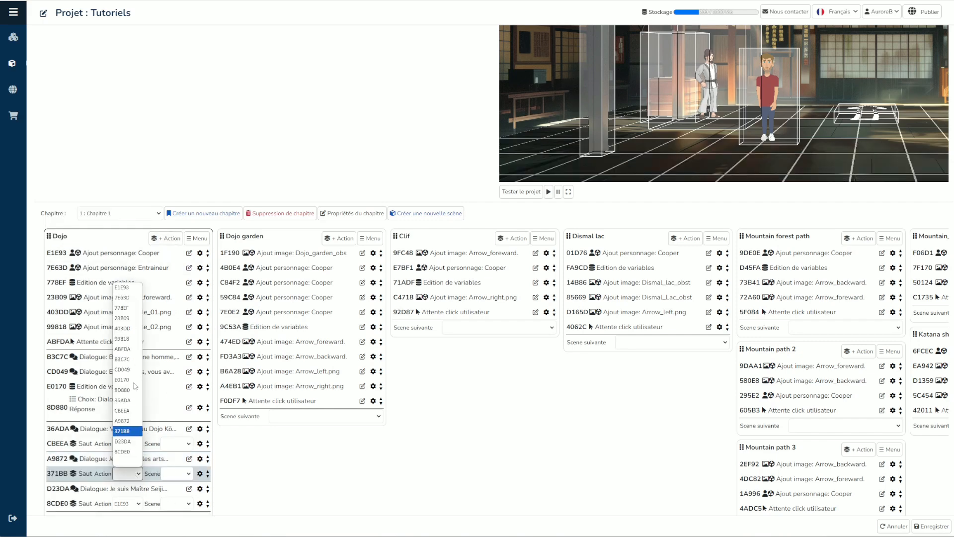
click(125, 287)
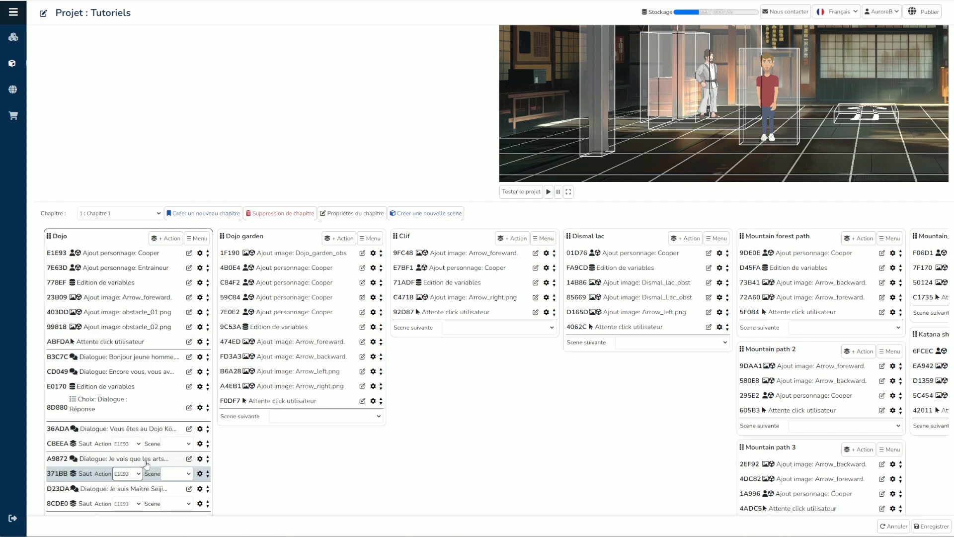
Link the choice "Accepteriez-vous de me prendre comme élève ?" to the new quest dialogue, action A9872.
click(55, 462)
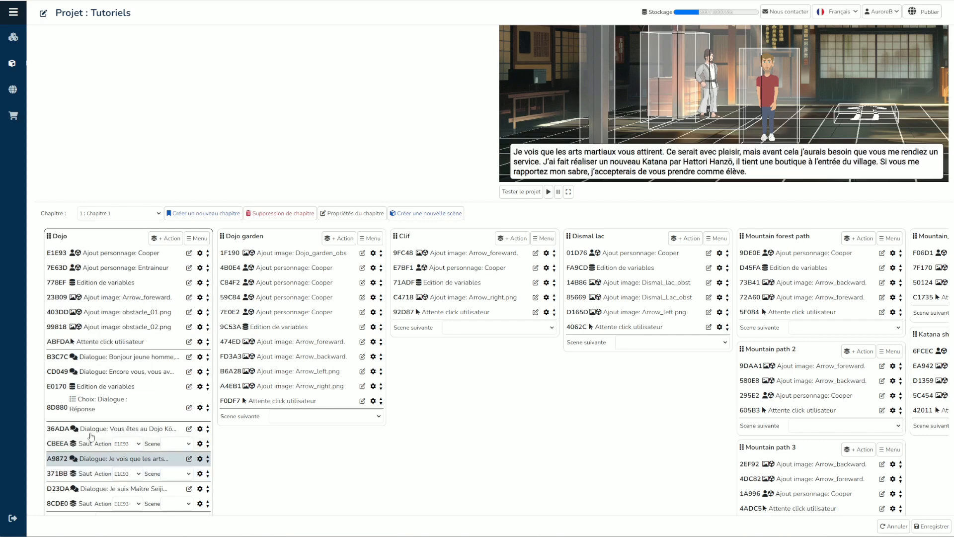
click(189, 407)
click(625, 237)
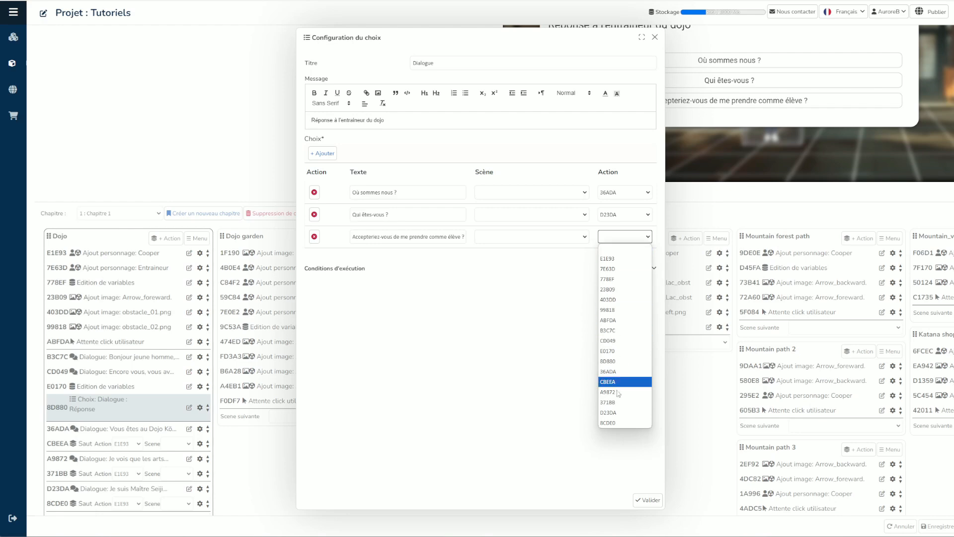
click(622, 398)
click(648, 500)
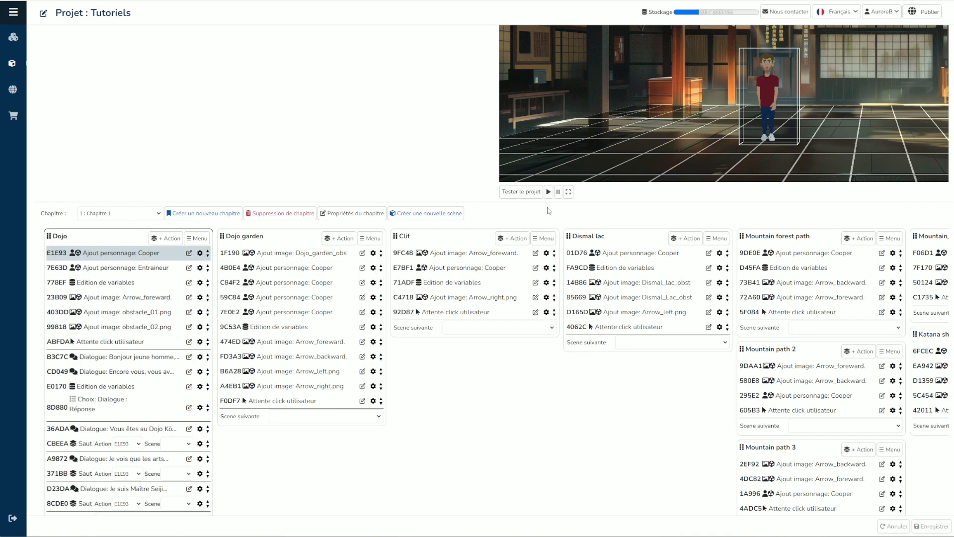
Test the project by talking to the trainer, choosing "Accepteriez-vous de me prendre comme élève ?" and playing through the reply.
click(549, 192)
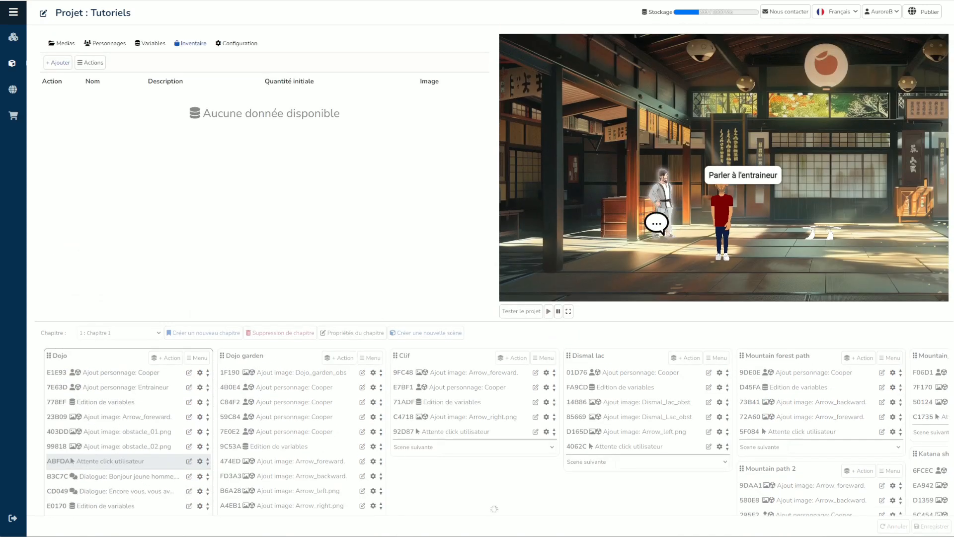
click(683, 228)
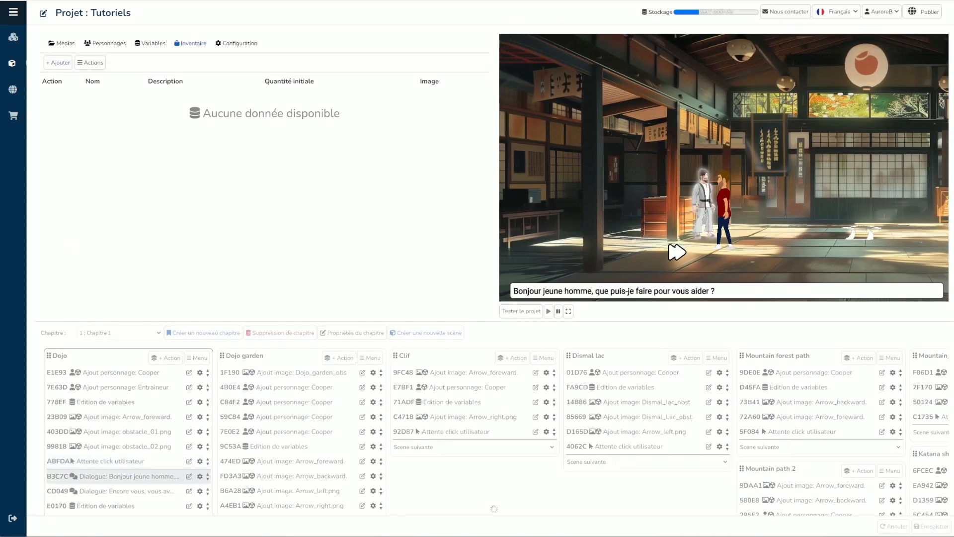
click(675, 263)
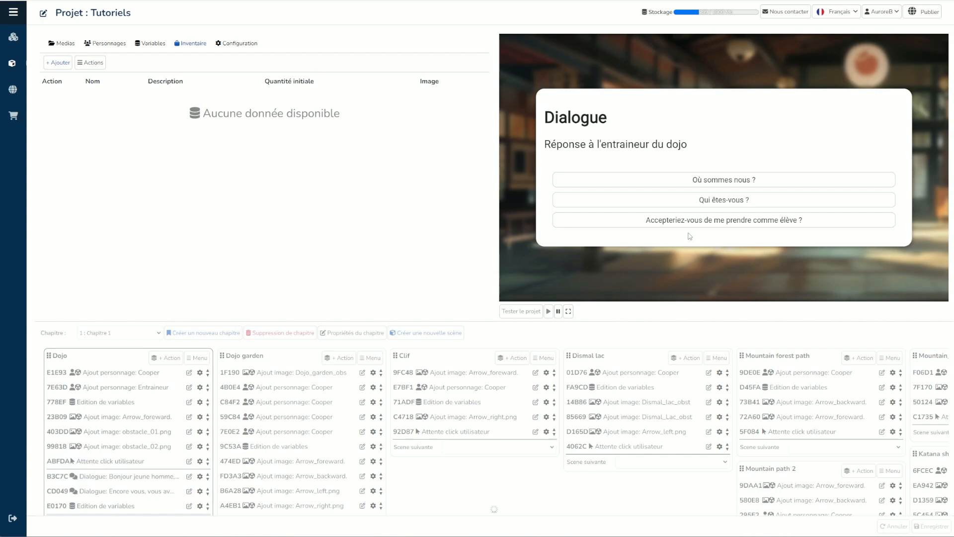
click(740, 221)
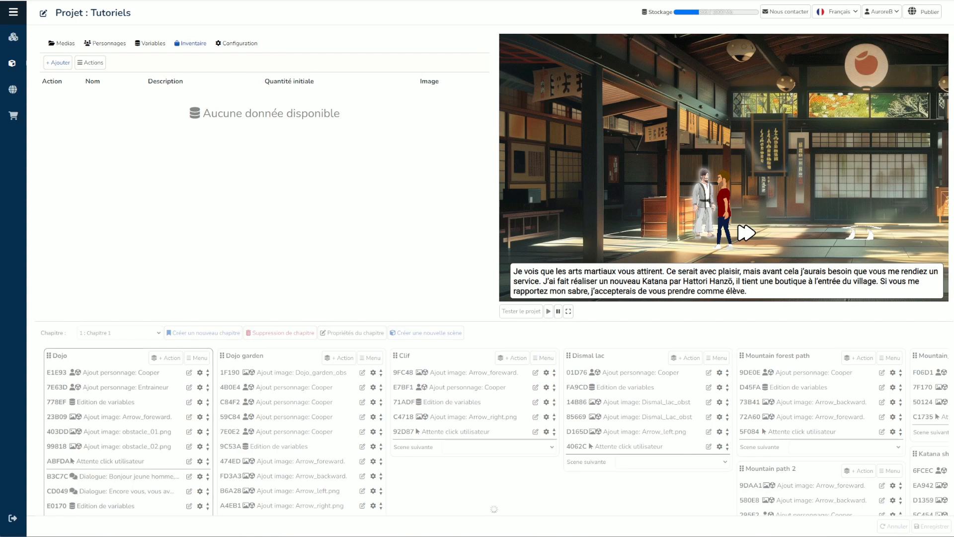
click(746, 232)
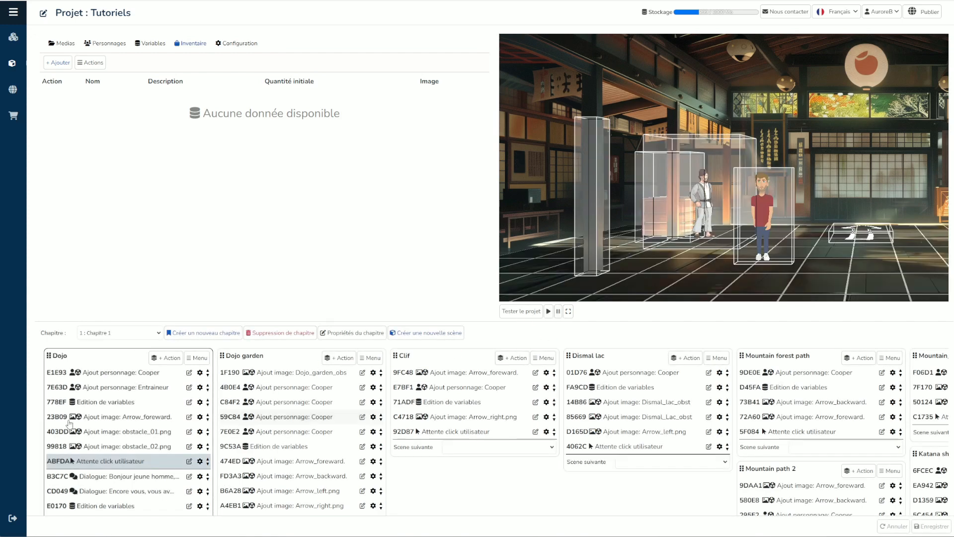
Create a text variable QUEST_KATANA_STATE with initial value 0 and save the project.
scroll(125, 424, down, 3)
scroll(125, 424, up, 2)
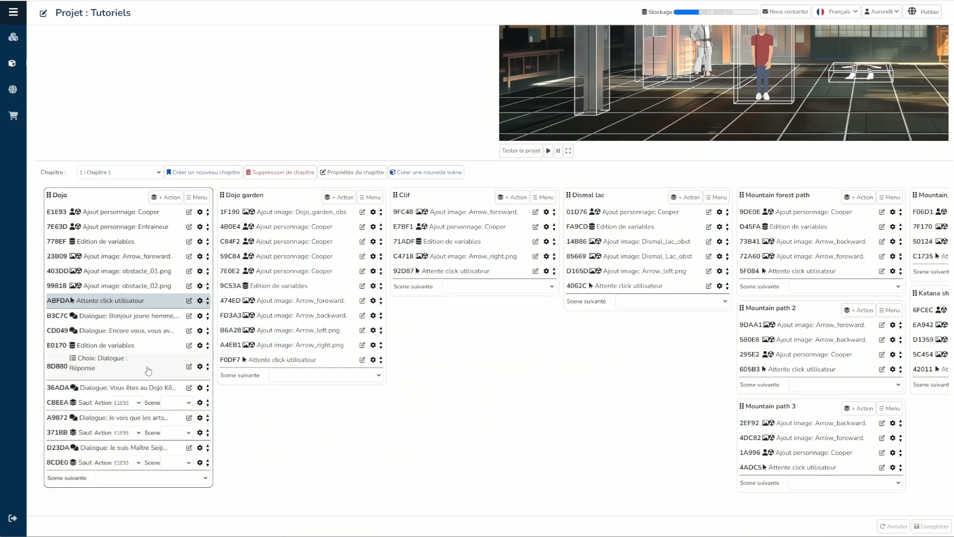
scroll(171, 107, up, 1)
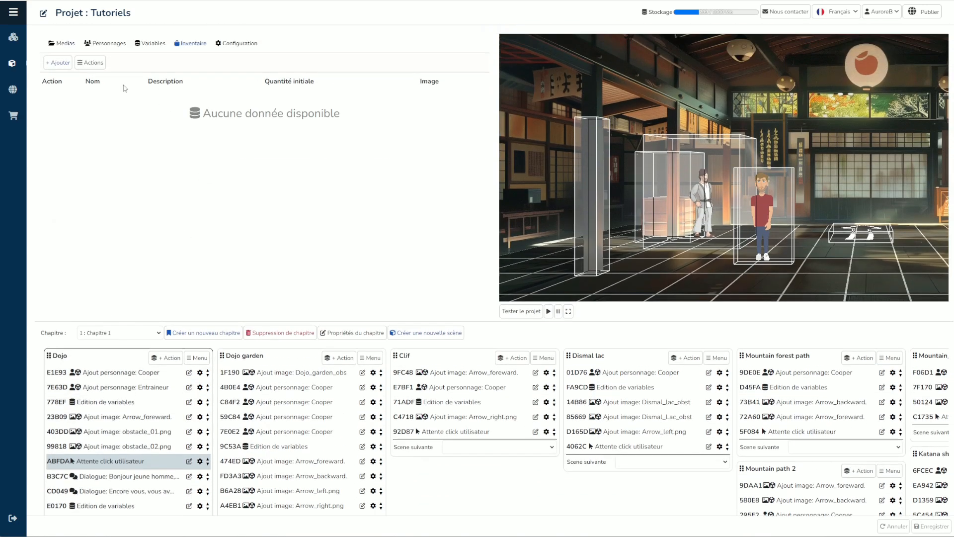
click(150, 43)
click(57, 64)
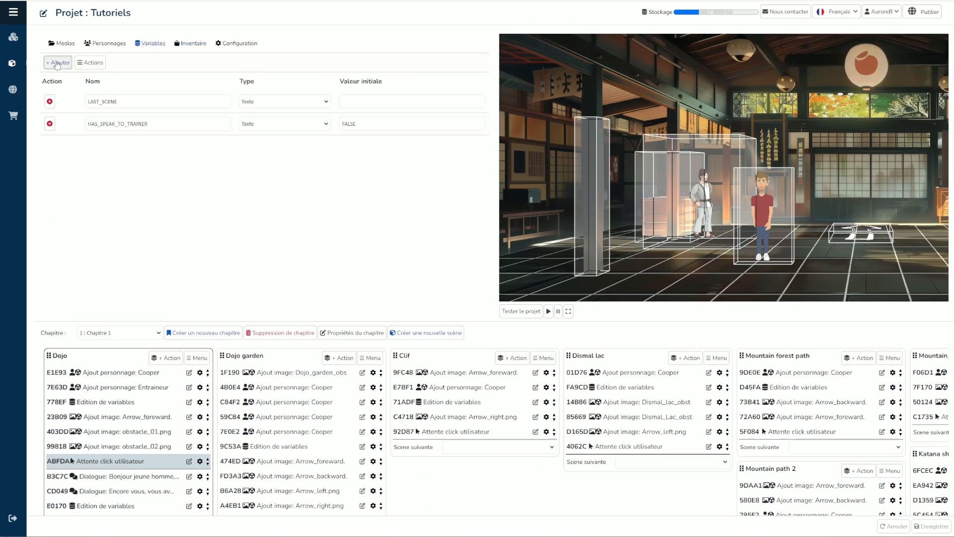
click(138, 147)
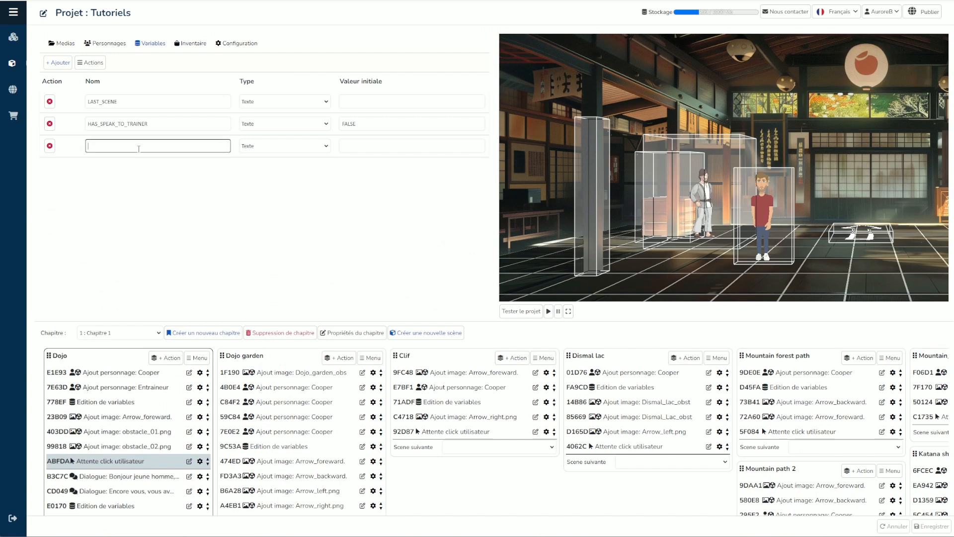
text(QUEST_KATANA_STATE)
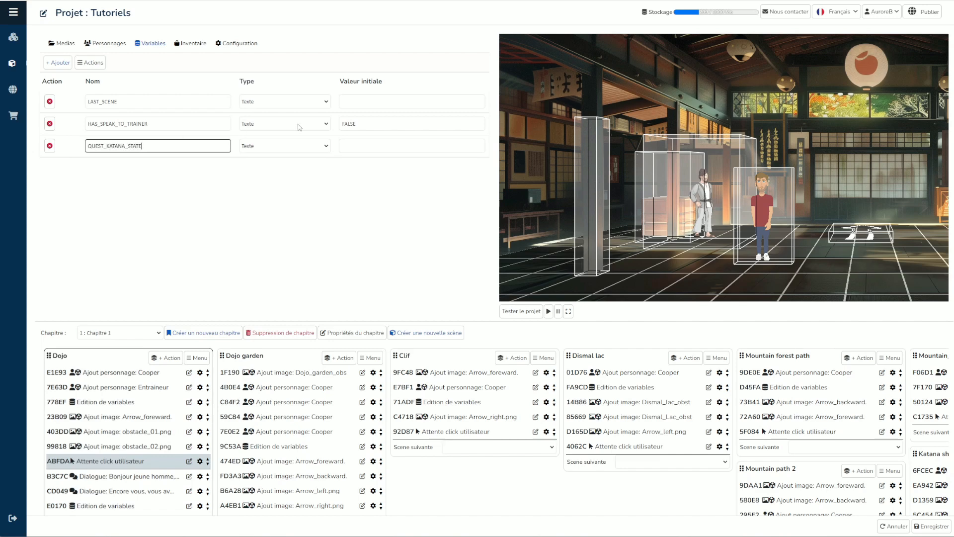
click(373, 149)
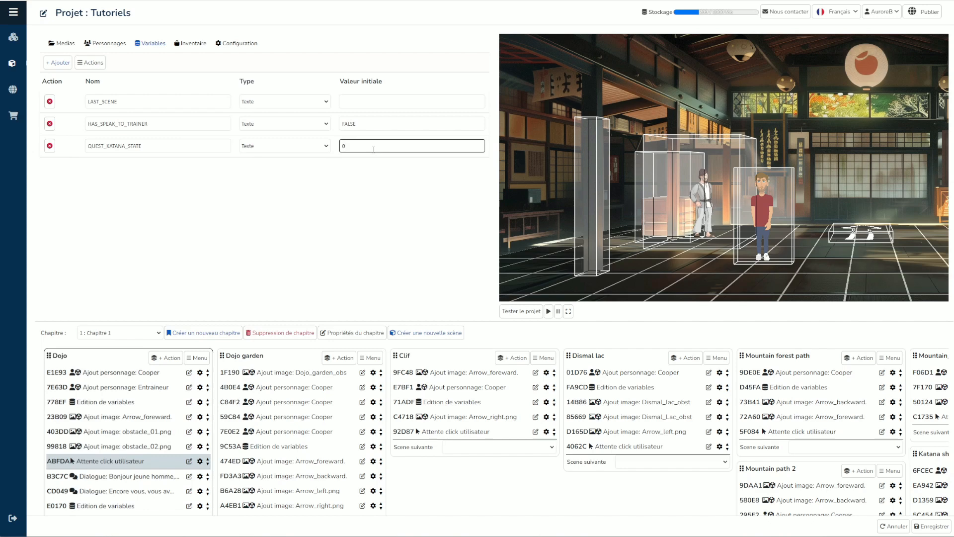
click(931, 526)
Add a variable edit after the Dojo dialogue "Je vois que les arts..." that sets QUEST_KATANA_STATE to 1.
scroll(151, 451, down, 1)
scroll(151, 451, down, 5)
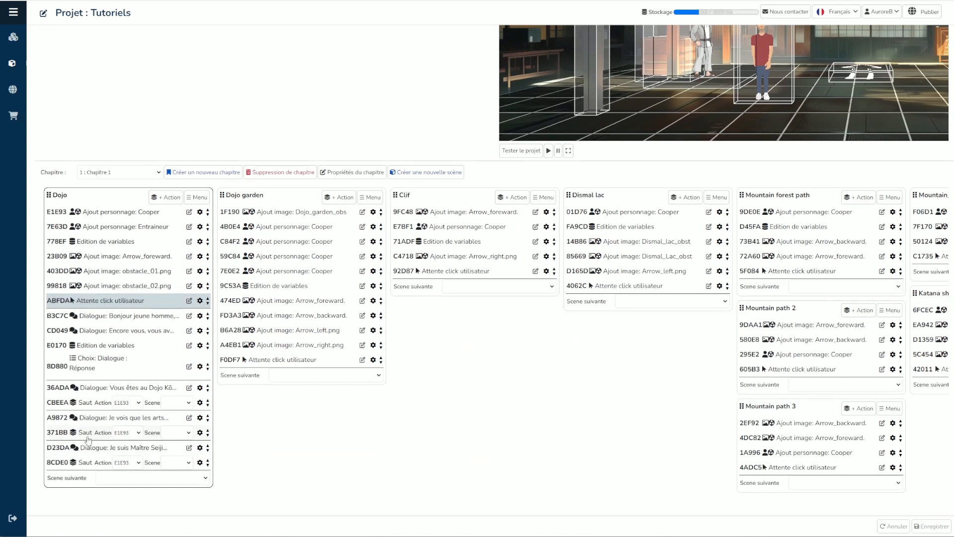
click(97, 425)
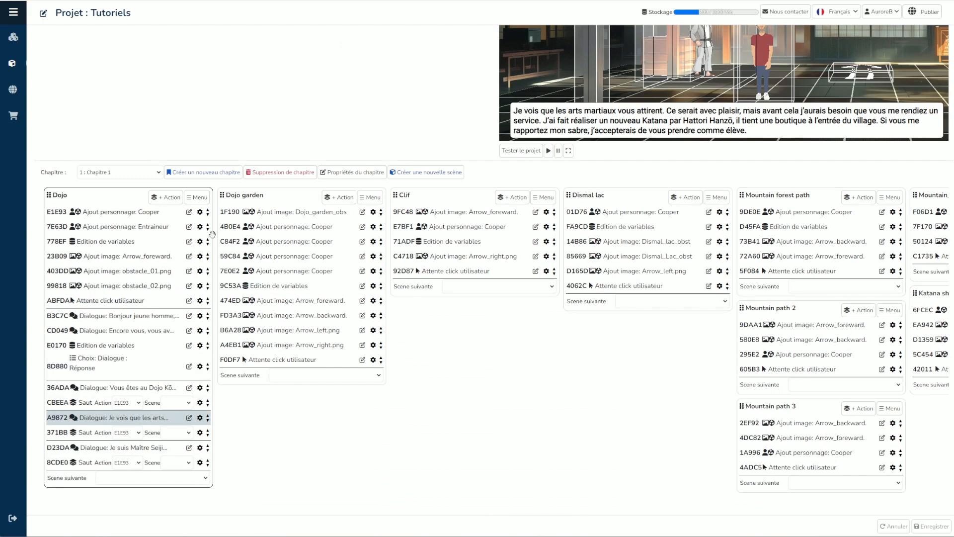
click(178, 199)
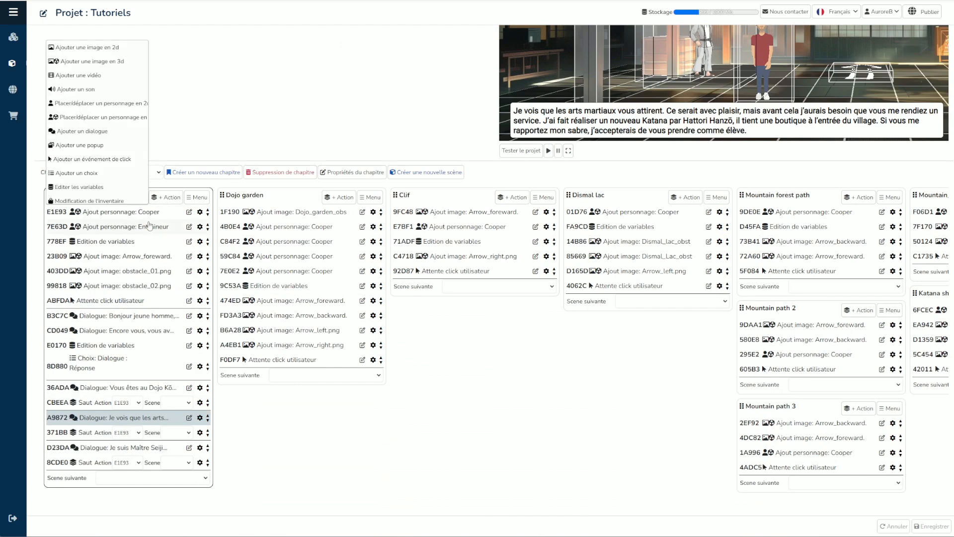
scroll(120, 168, down, 2)
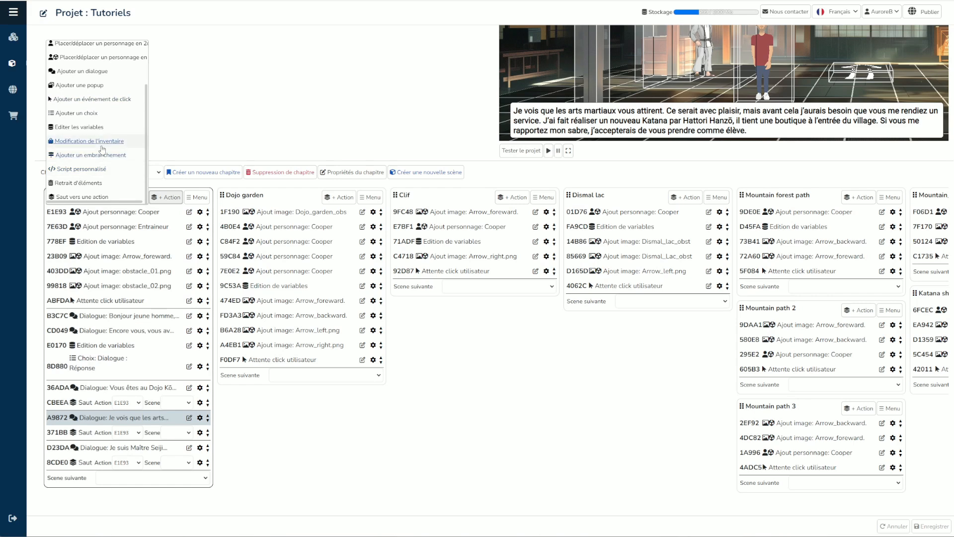
click(95, 127)
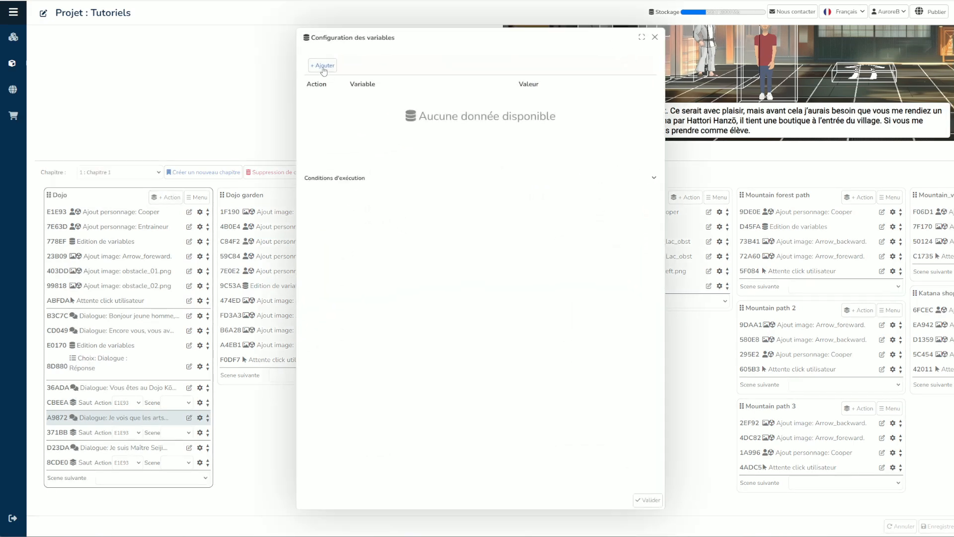
click(324, 66)
click(427, 105)
click(393, 125)
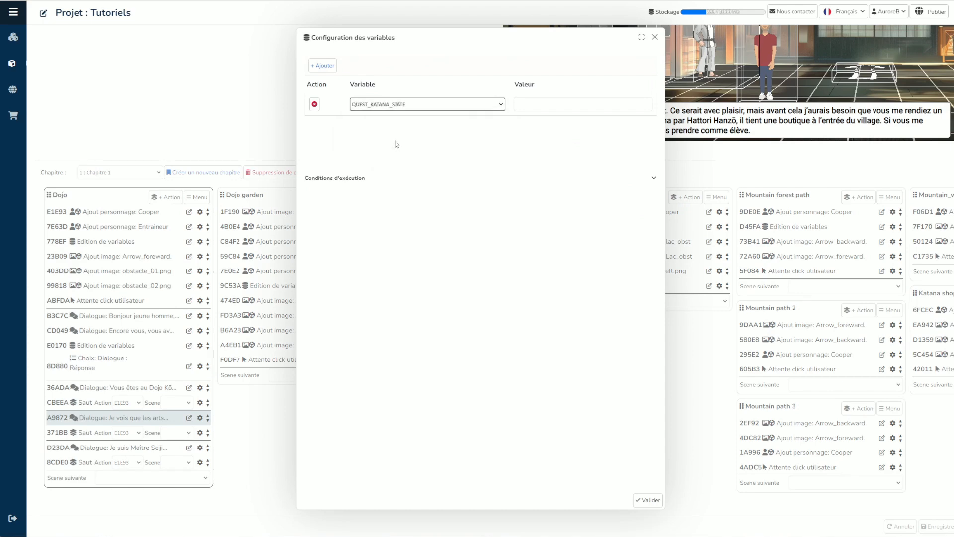
click(552, 102)
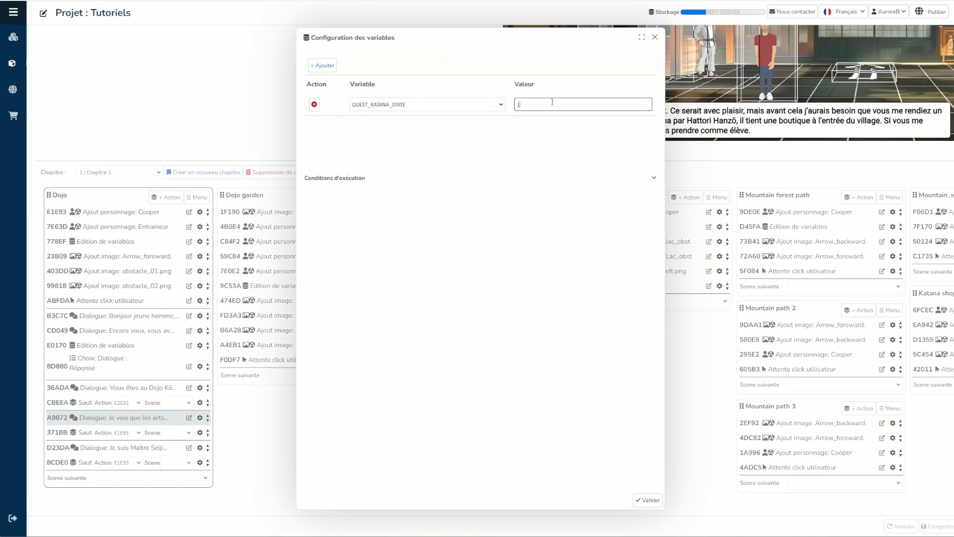
click(649, 500)
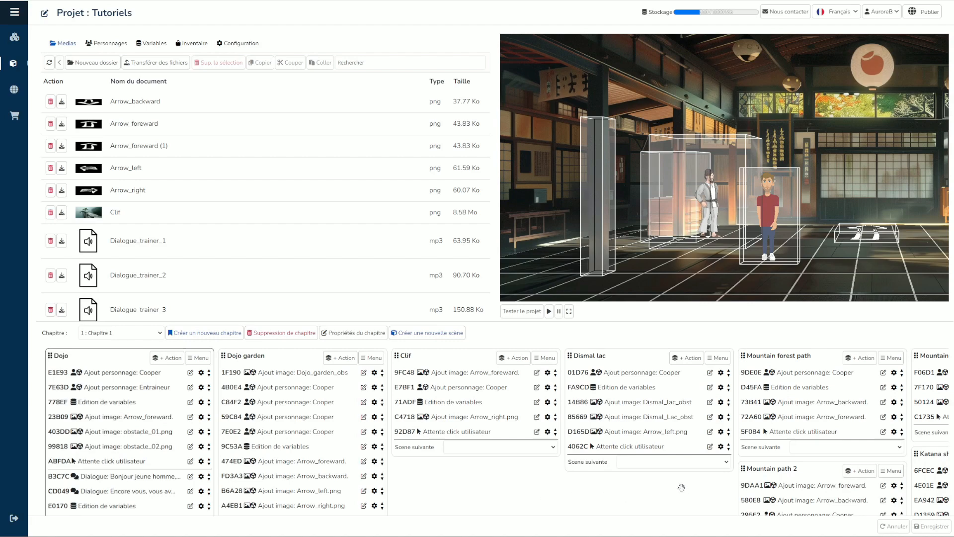
Add a branching action (embranchement) with four condition rows to the Katana shop scene, after its click-wait action.
drag(695, 488, 380, 484)
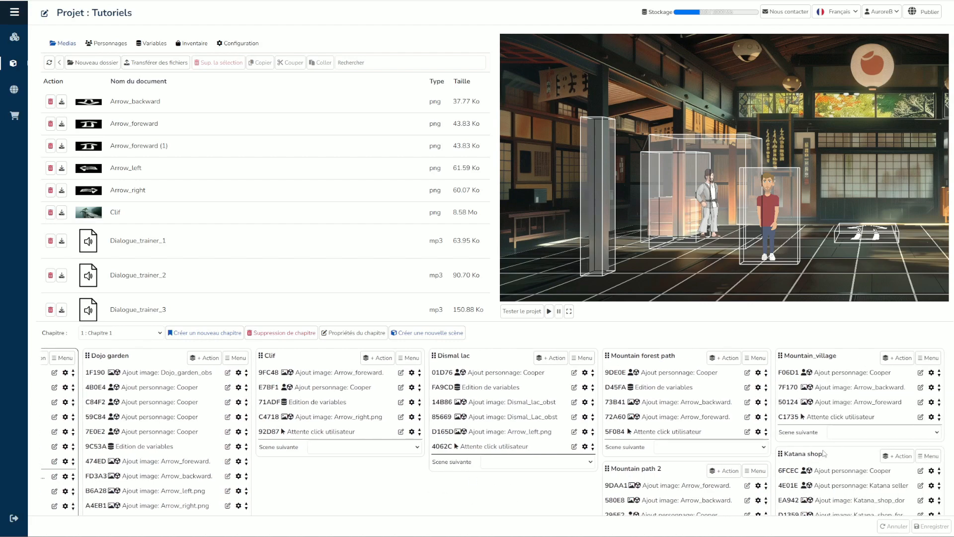
click(824, 453)
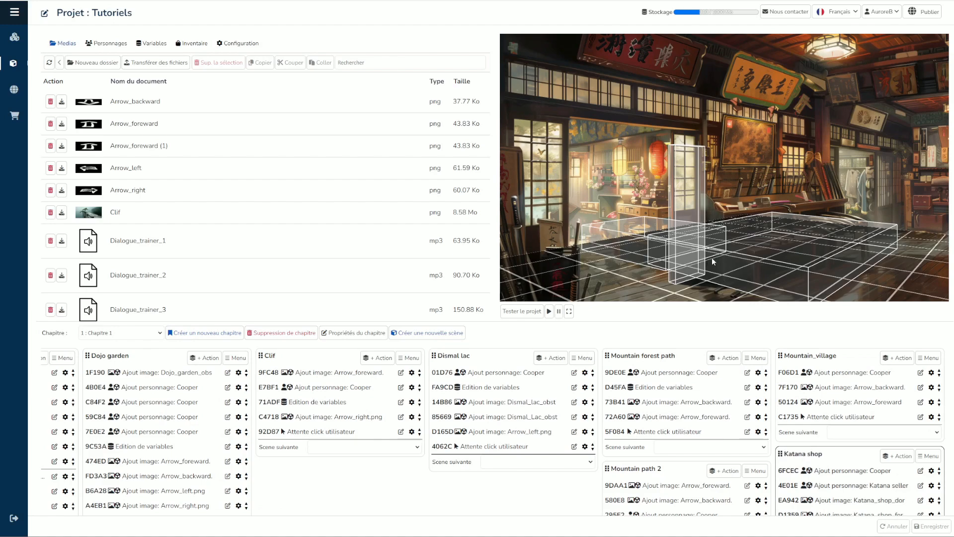
scroll(849, 432, down, 3)
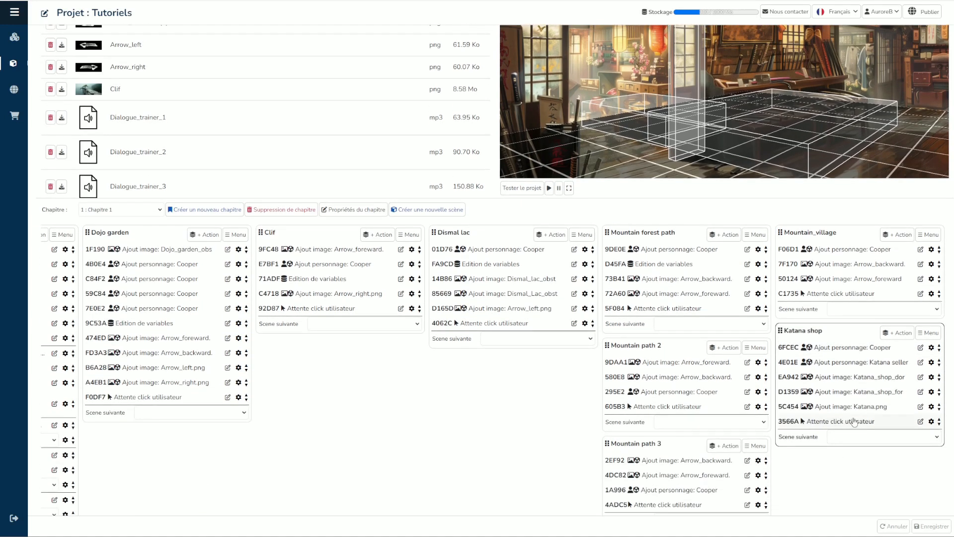
scroll(771, 297, up, 3)
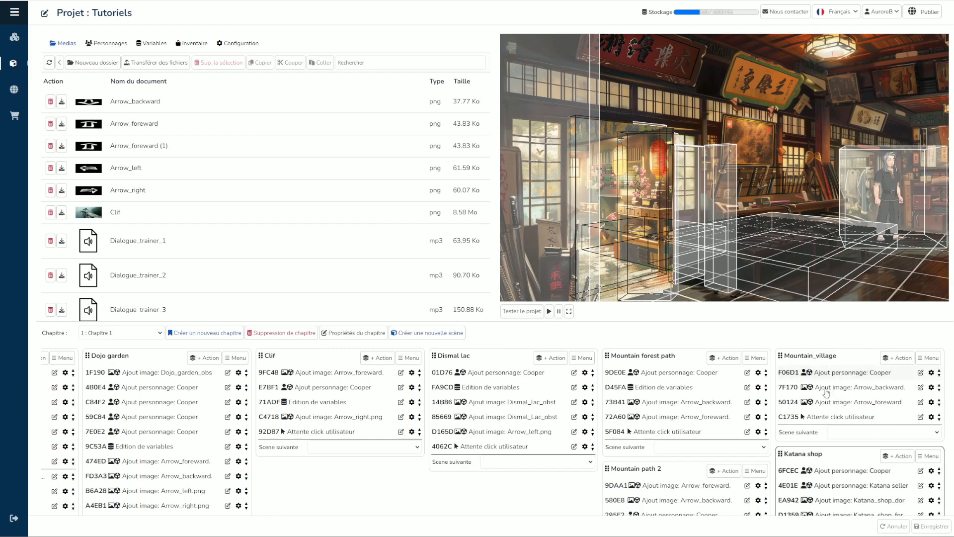
scroll(825, 384, down, 2)
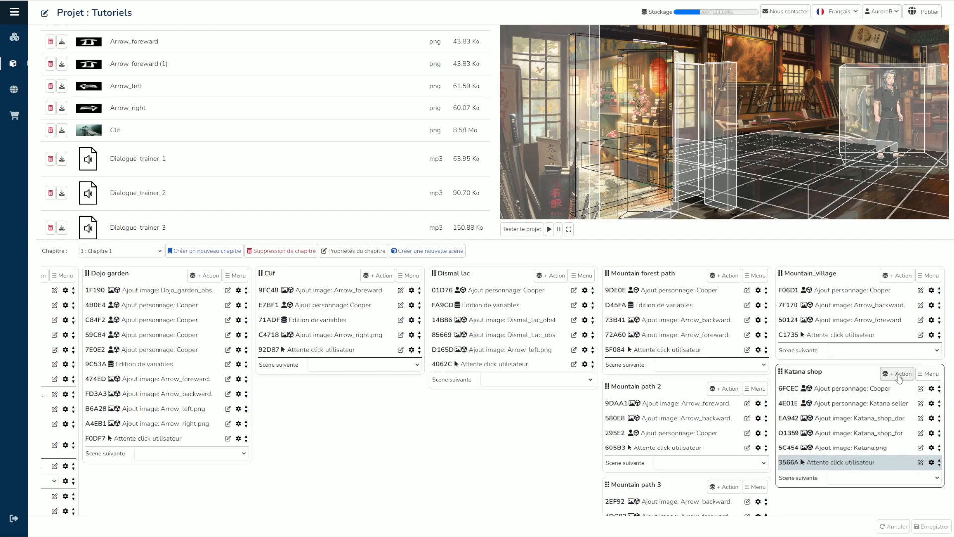
click(900, 373)
scroll(855, 332, down, 2)
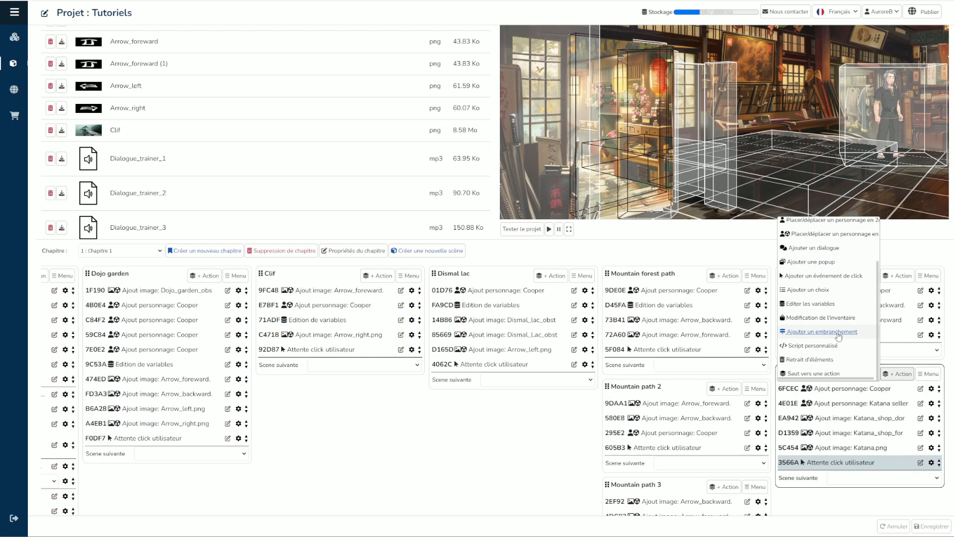
click(838, 333)
click(325, 66)
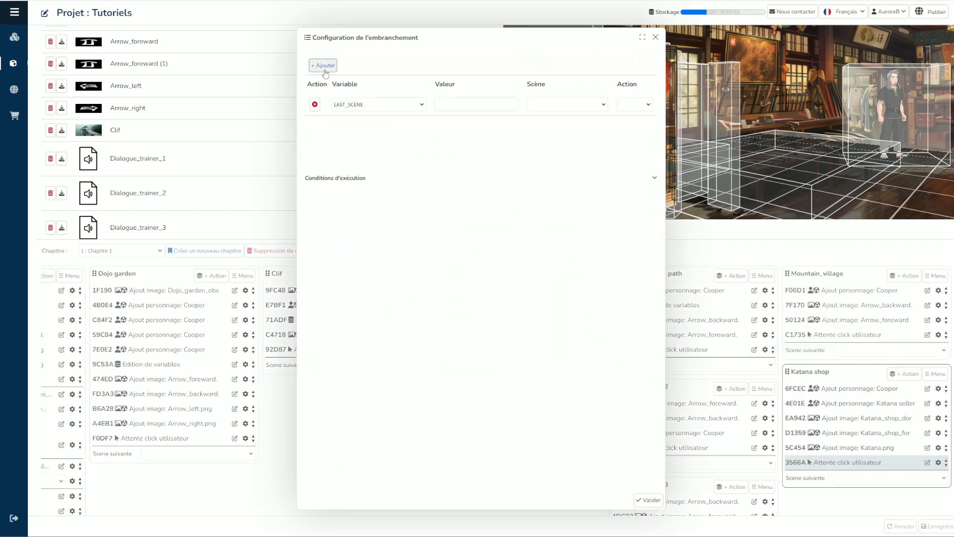
click(325, 66)
click(324, 65)
click(325, 65)
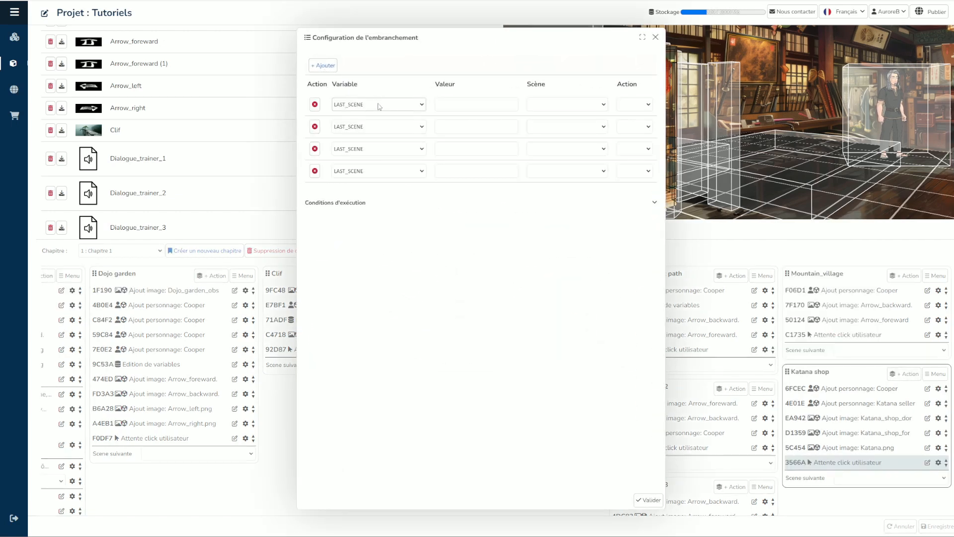
Set the variable of all four branching rows to QUEST_KATANA_STATE.
click(379, 105)
click(371, 129)
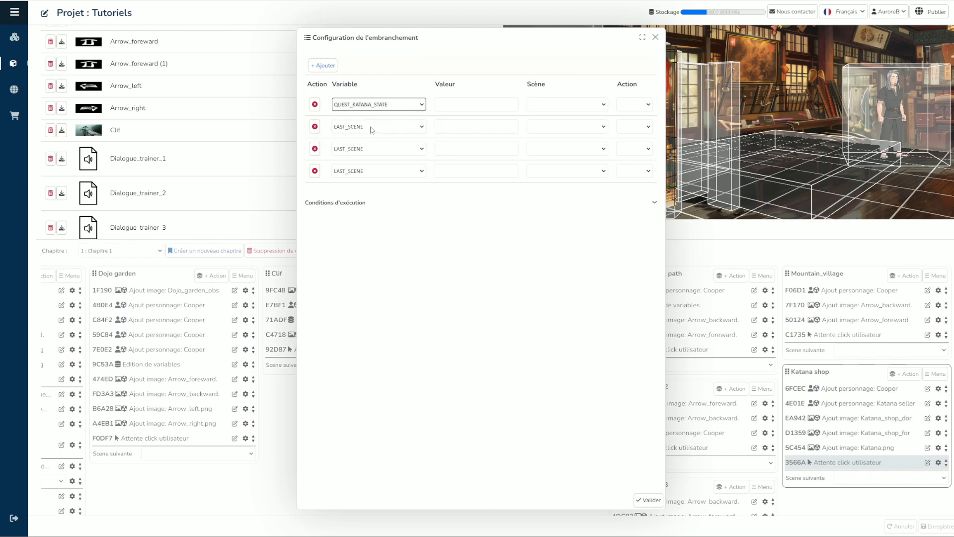
click(376, 127)
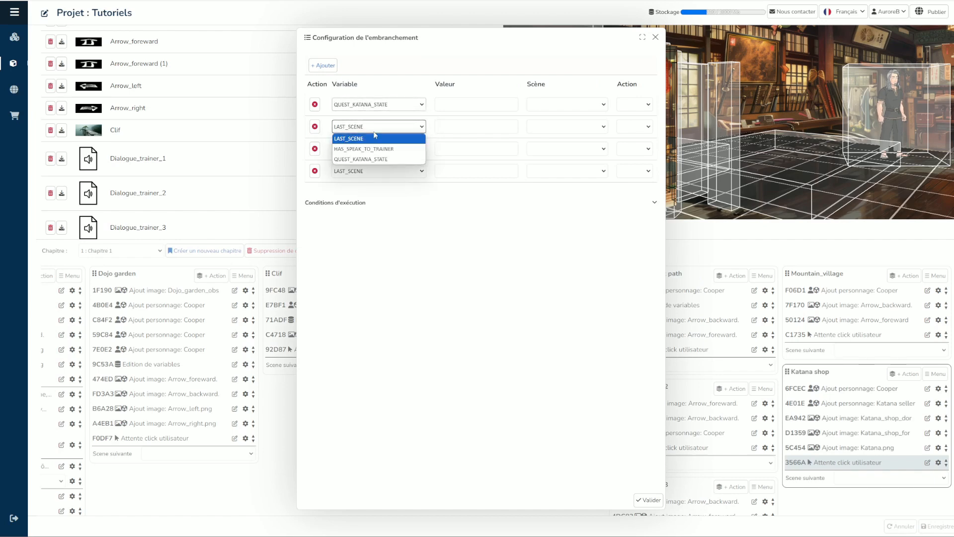
click(371, 159)
click(366, 150)
click(363, 180)
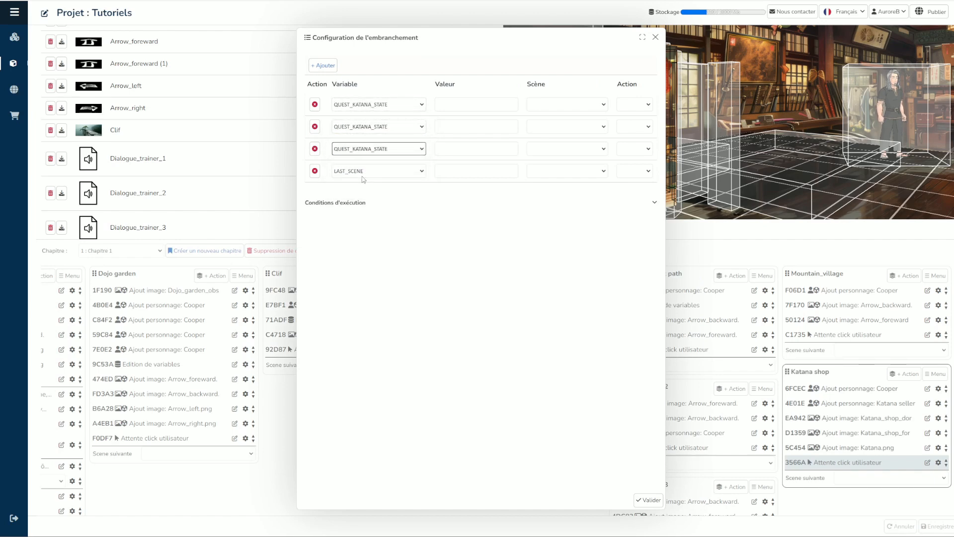
click(363, 174)
click(363, 206)
Give the first branching row the value 0 and make it lead to action 3566A.
click(455, 102)
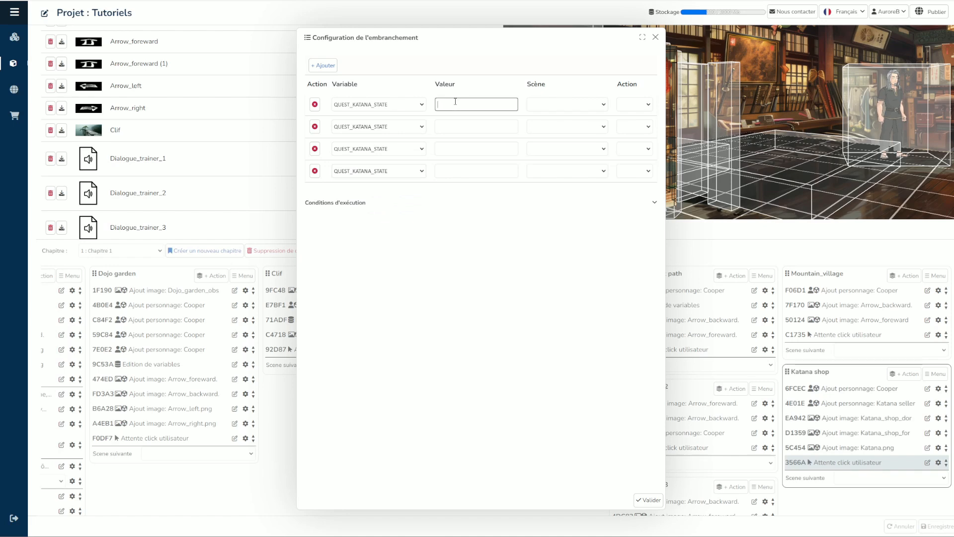
text(0)
click(646, 105)
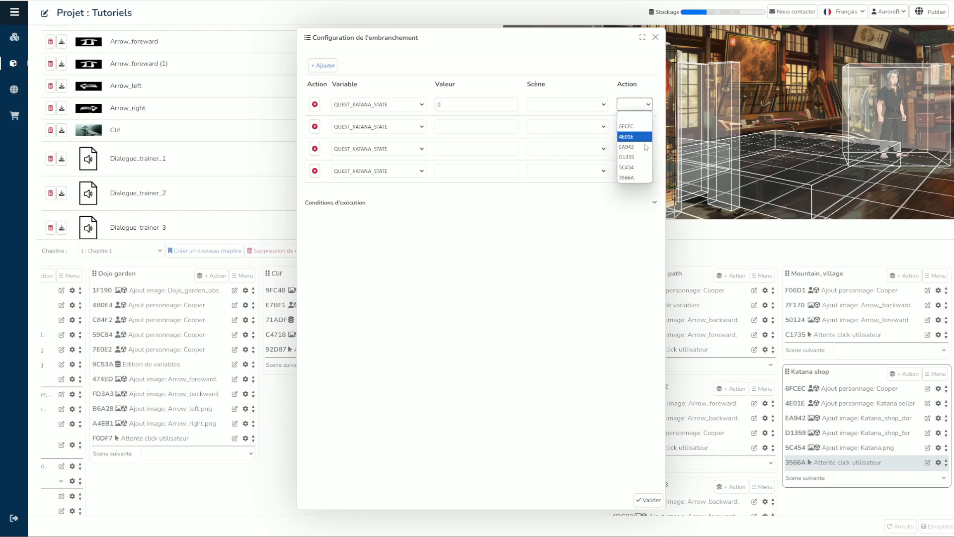
click(638, 178)
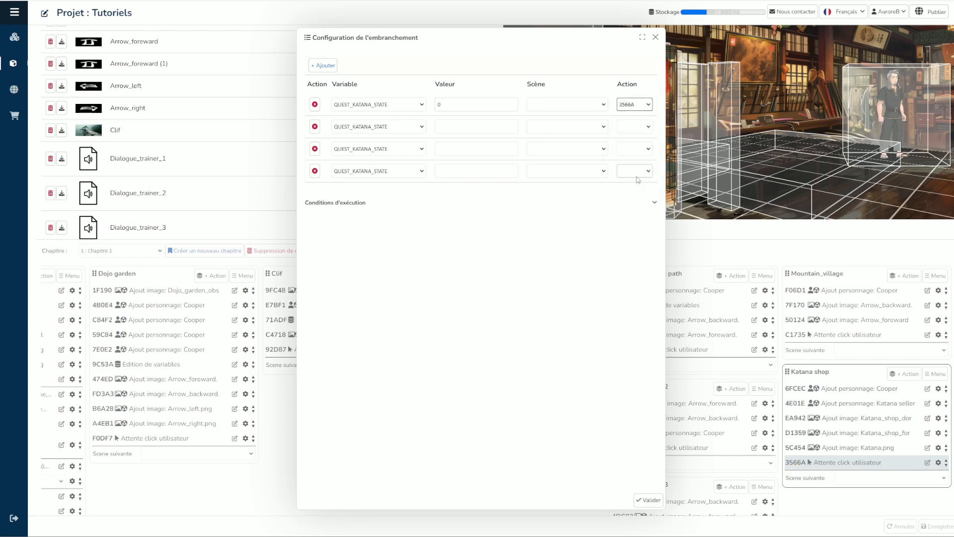
Give the remaining branching rows the values 1, 2 and 3, send value 3 to action 3566A, and validate the branching.
click(463, 128)
text(1)
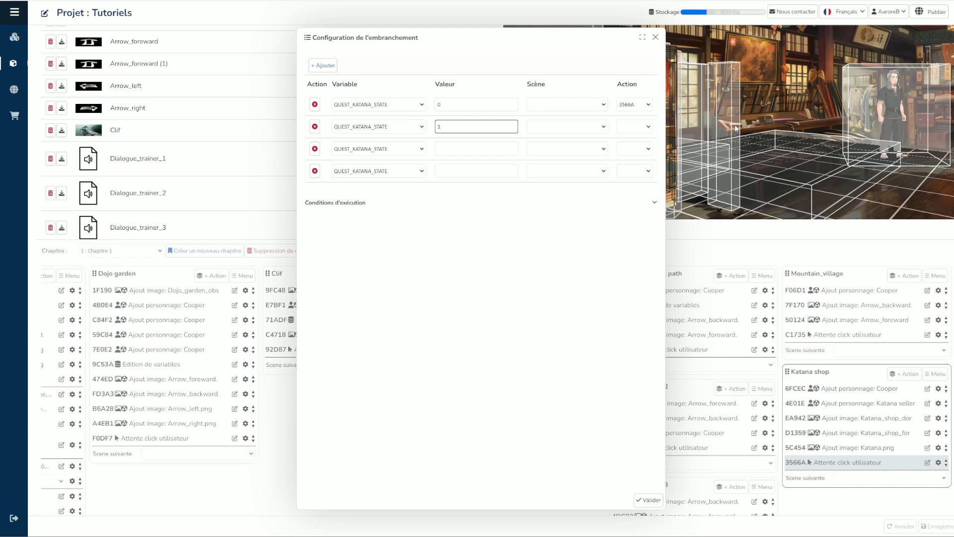
click(483, 150)
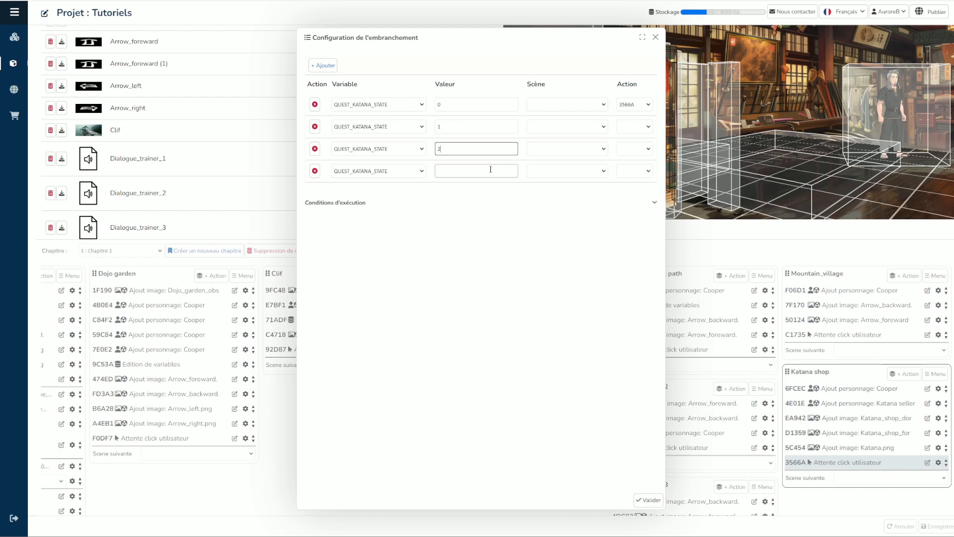
click(480, 172)
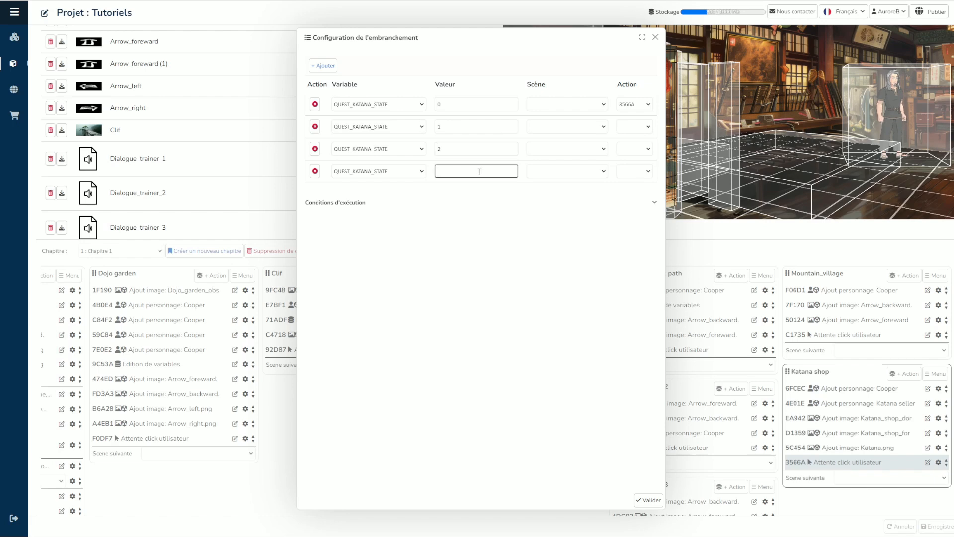
text(3)
click(636, 171)
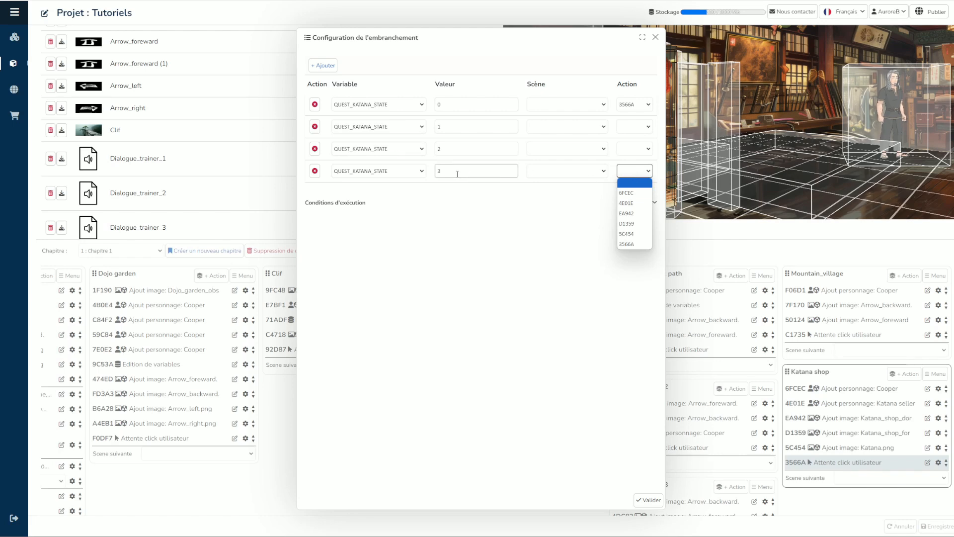
click(628, 244)
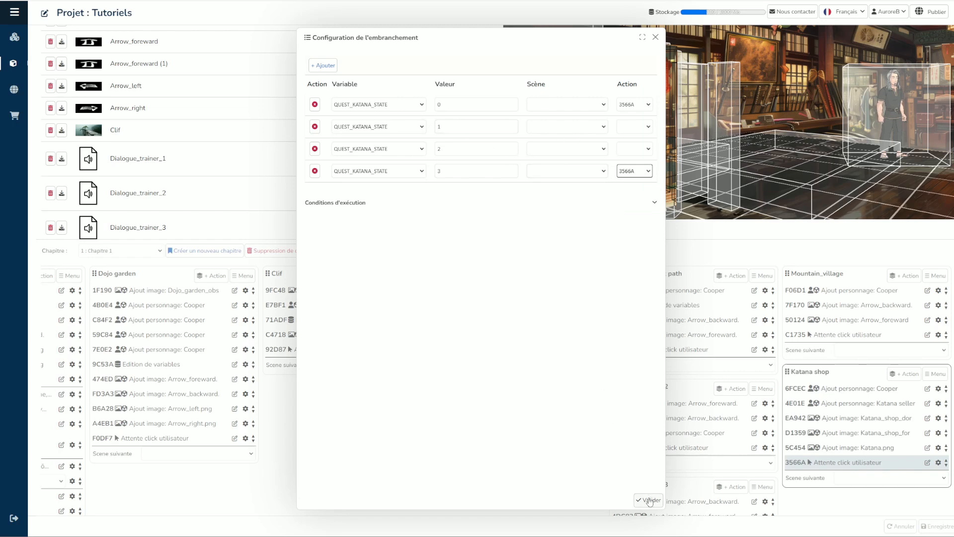
click(648, 500)
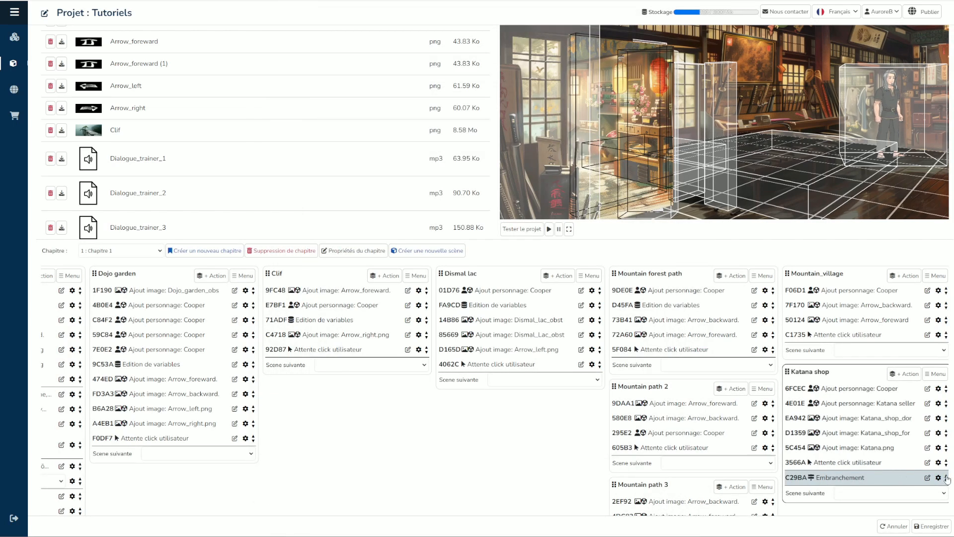
Move the branching above click-wait action 3566A in the Katana shop scene and duplicate that click-wait action.
click(947, 476)
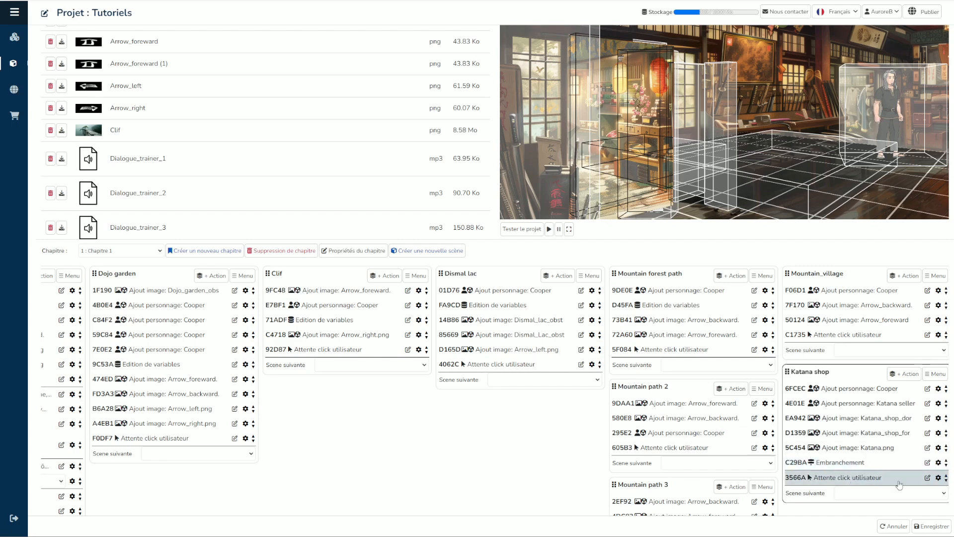
scroll(886, 433, down, 2)
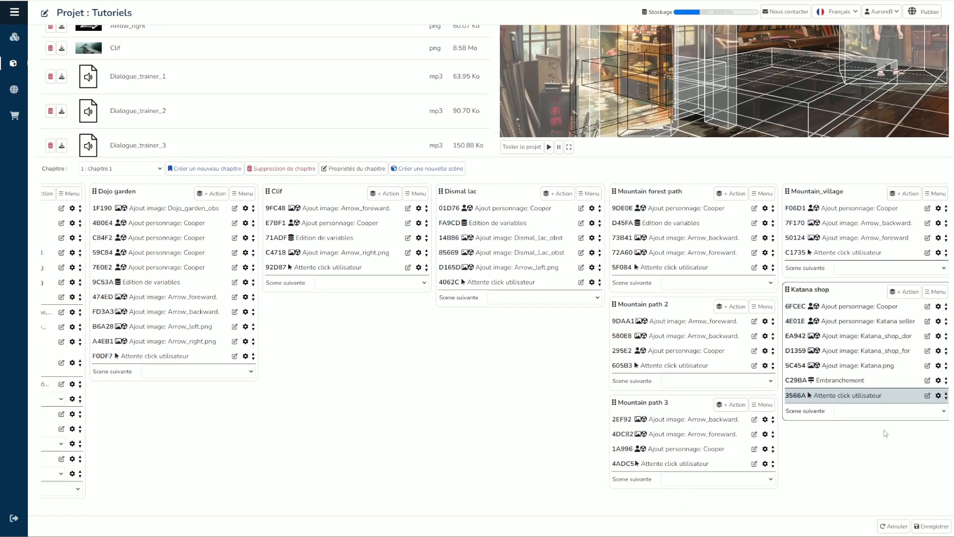
scroll(885, 433, up, 1)
click(938, 438)
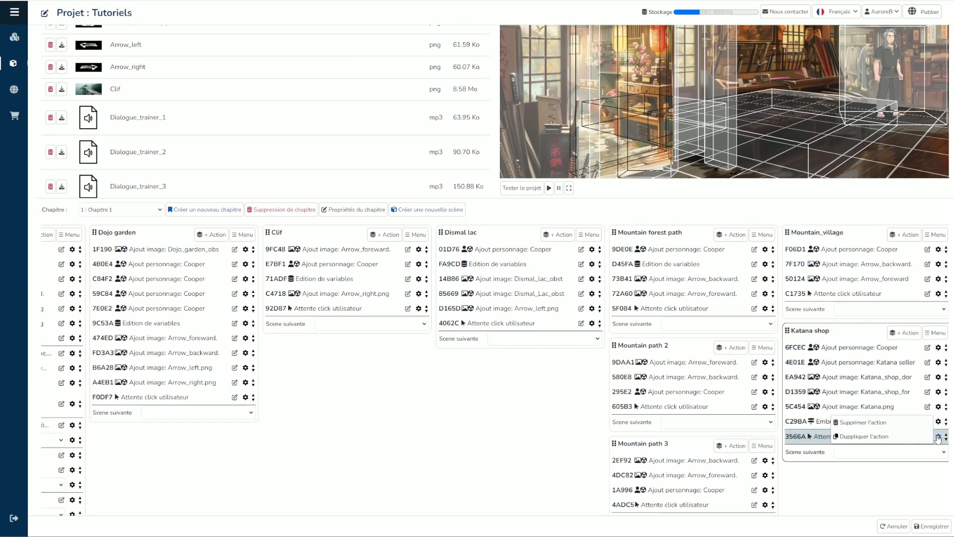
click(903, 436)
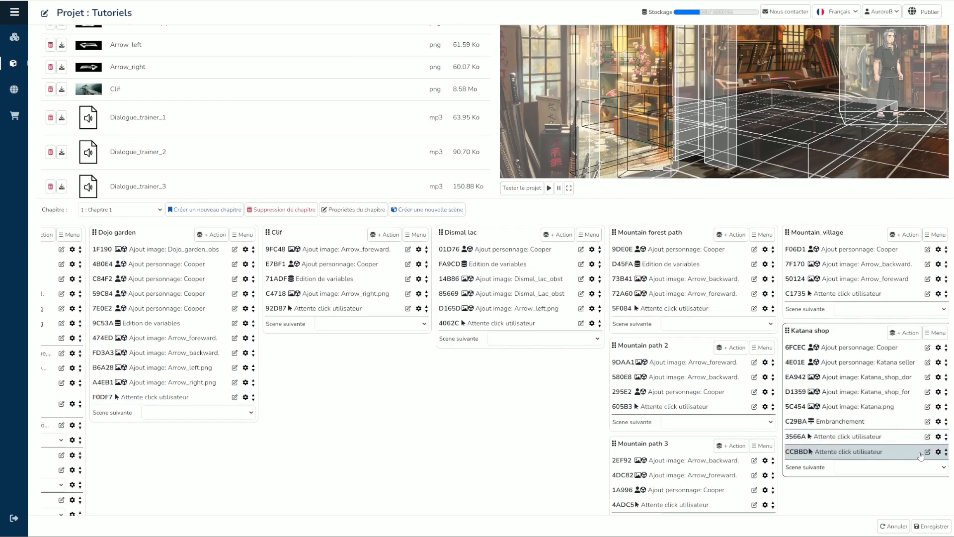
Duplicate the copied click-wait action CCBBD in the Katana shop scene to get a third click-wait.
click(873, 440)
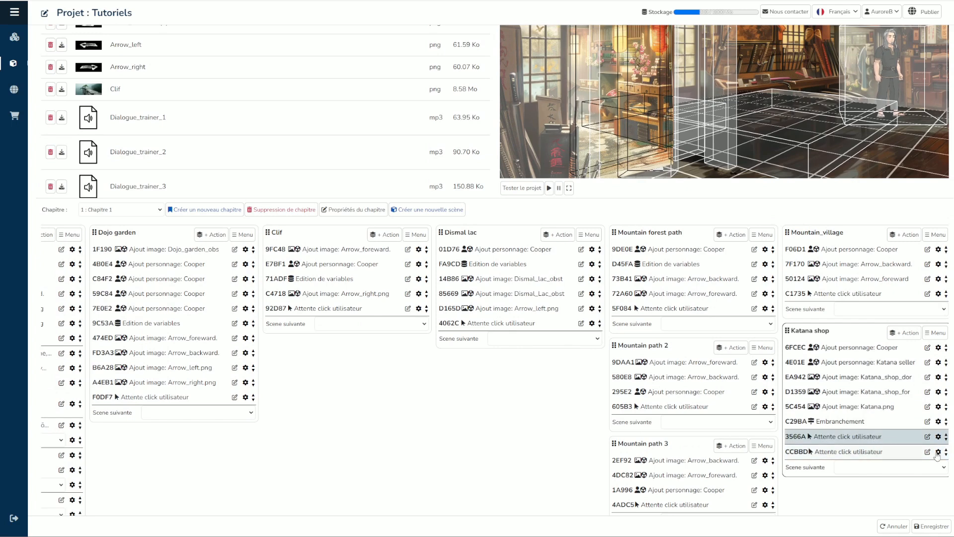
click(867, 454)
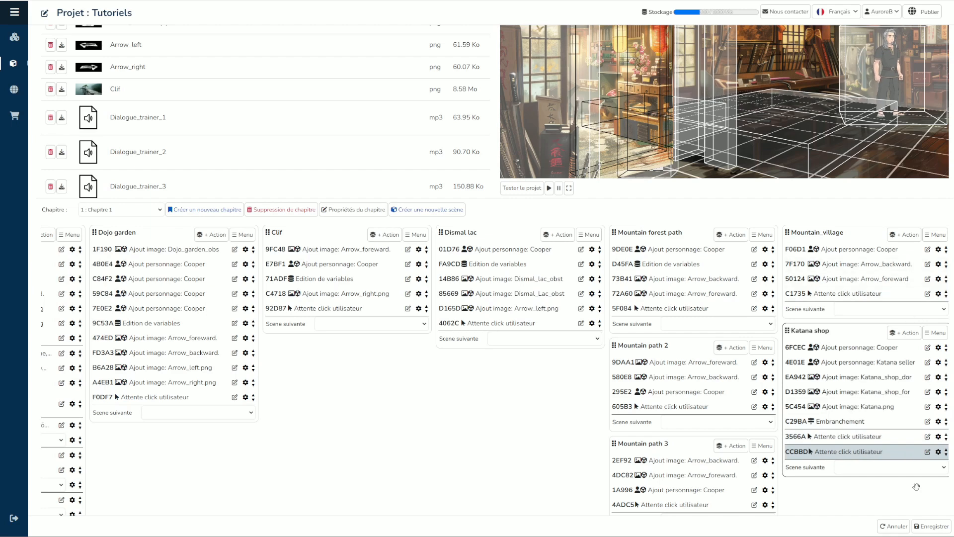
click(938, 452)
click(897, 457)
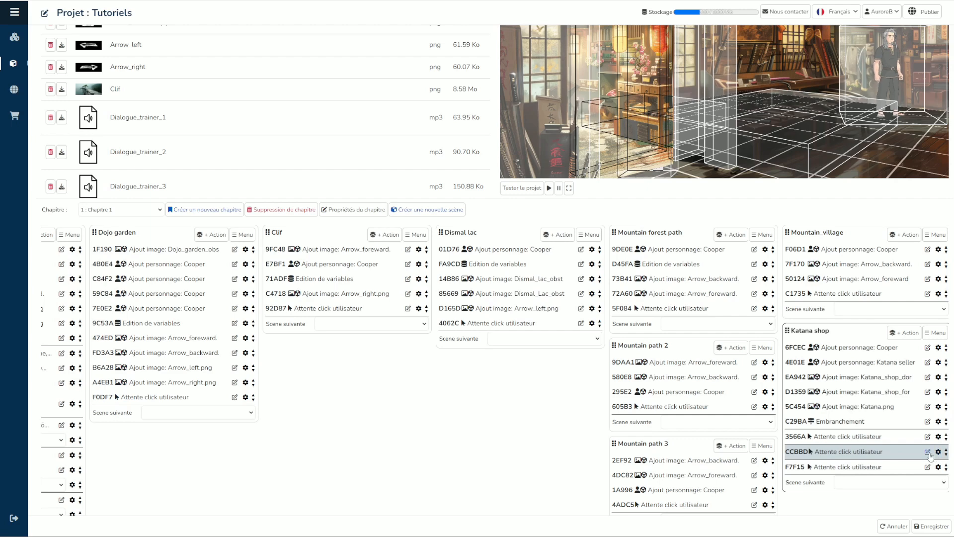
Add the Katana seller with highlighting as a second clickable element in the Katana shop click-wait action CCBBD.
click(927, 452)
click(314, 58)
click(363, 128)
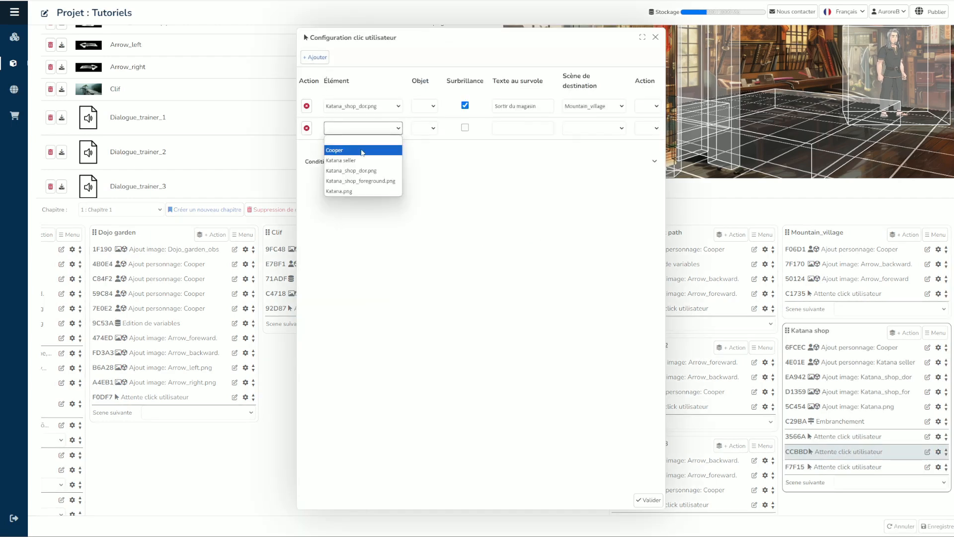
click(384, 164)
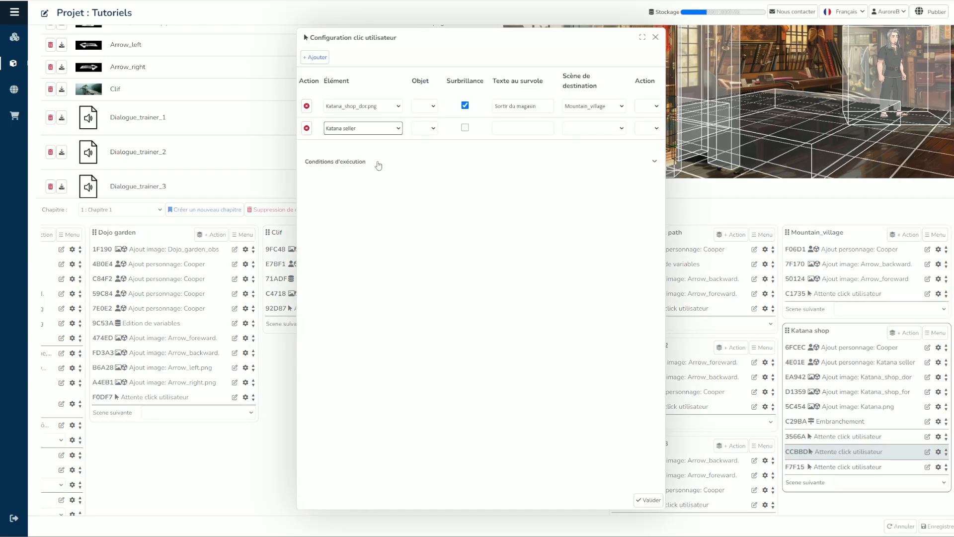
click(465, 128)
Set the Katana seller's hover text to "Parler au vendeur de katana" and validate the click-wait action.
click(520, 128)
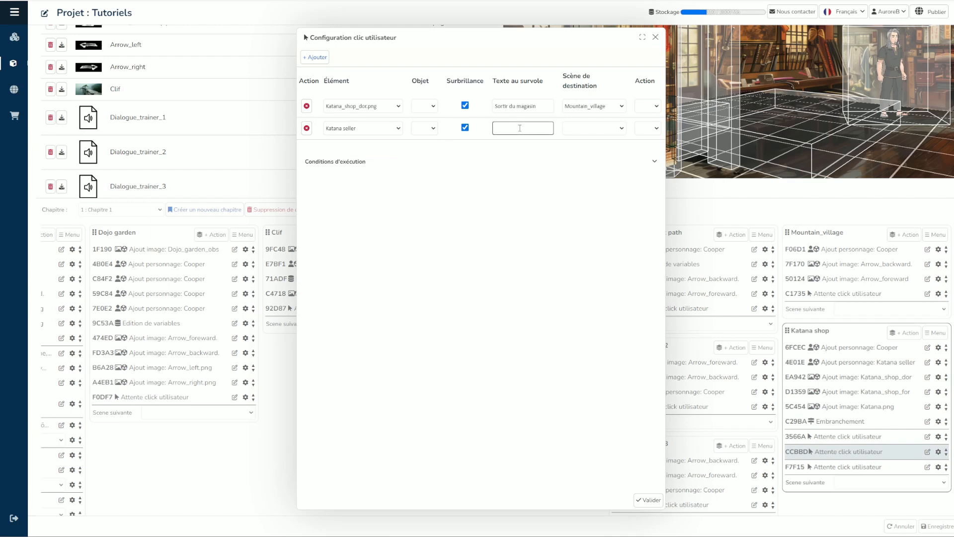
text(Par)
text(ler au vendeur)
text( de)
text( katana)
click(655, 500)
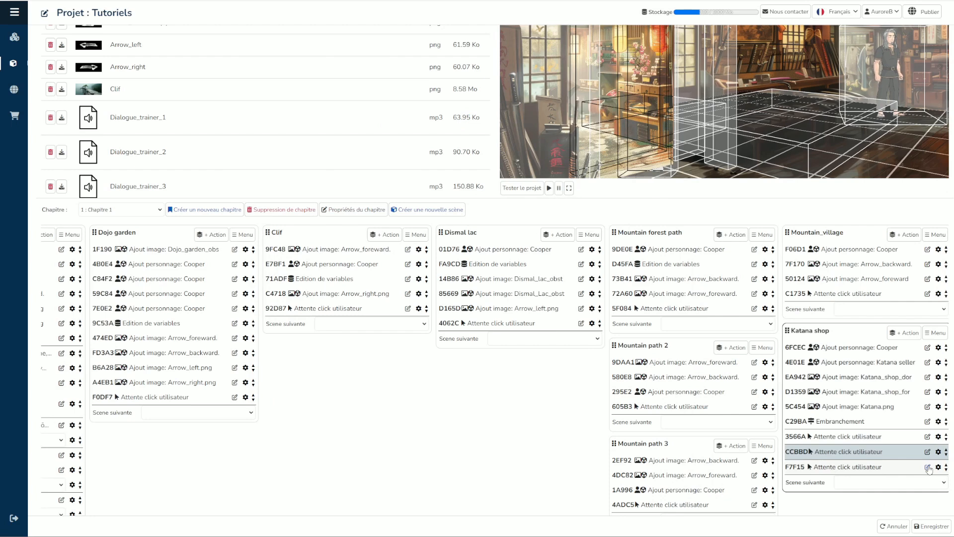
Add a highlighted Katana.png element with action 6FCEC to the Katana shop click-wait action F7F15 and validate it.
click(928, 468)
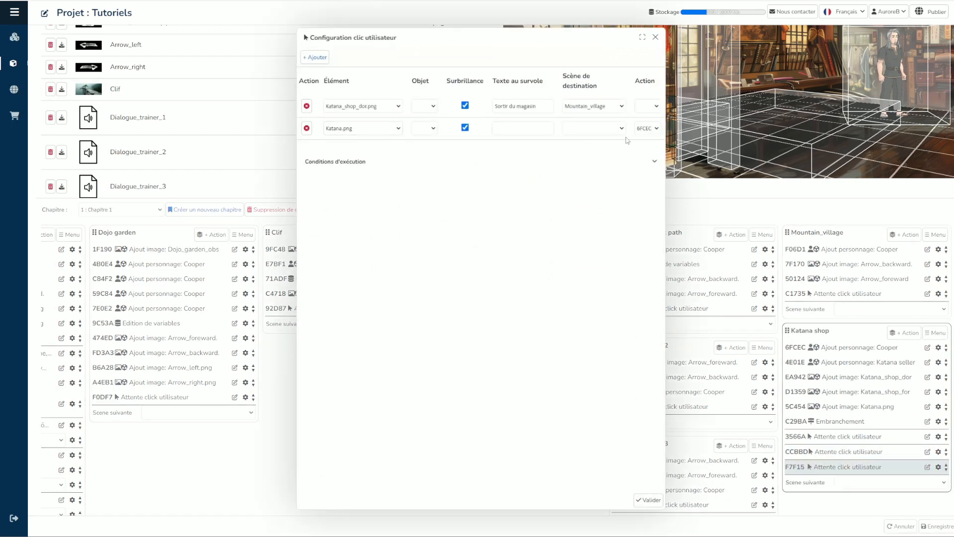
click(518, 122)
click(648, 499)
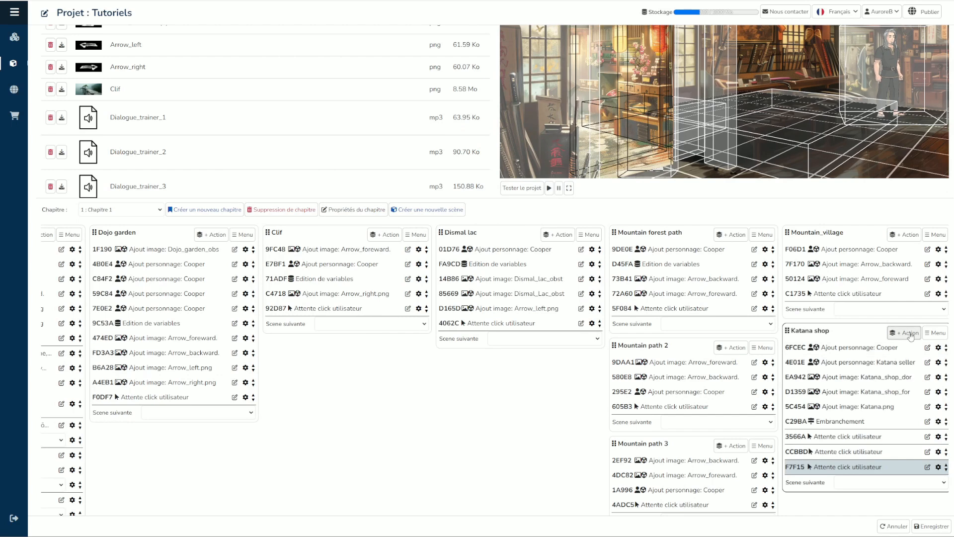
Add a Katana shop dialogue "Bonjour jeune homme que puis-je pour vous ?" spoken by Katana seller with posture Talk.
click(905, 333)
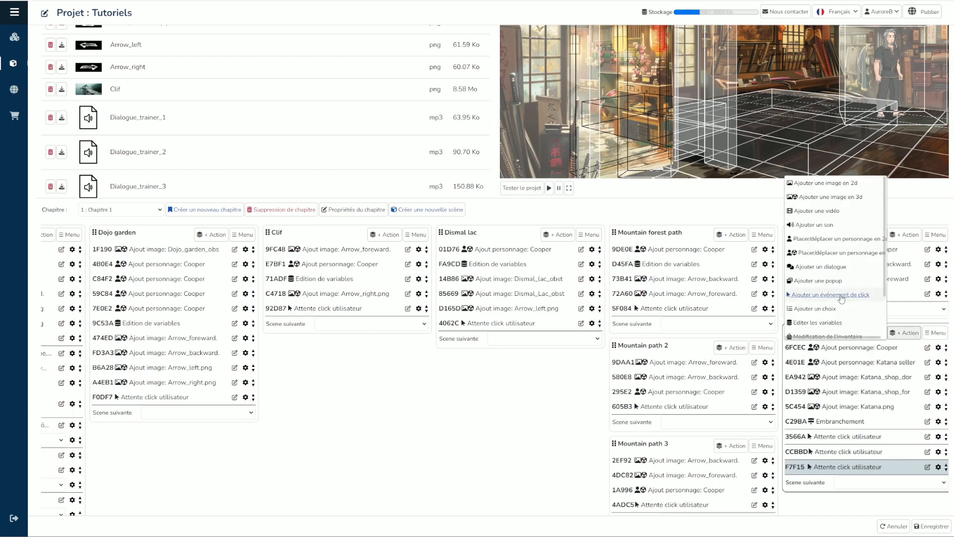
click(847, 266)
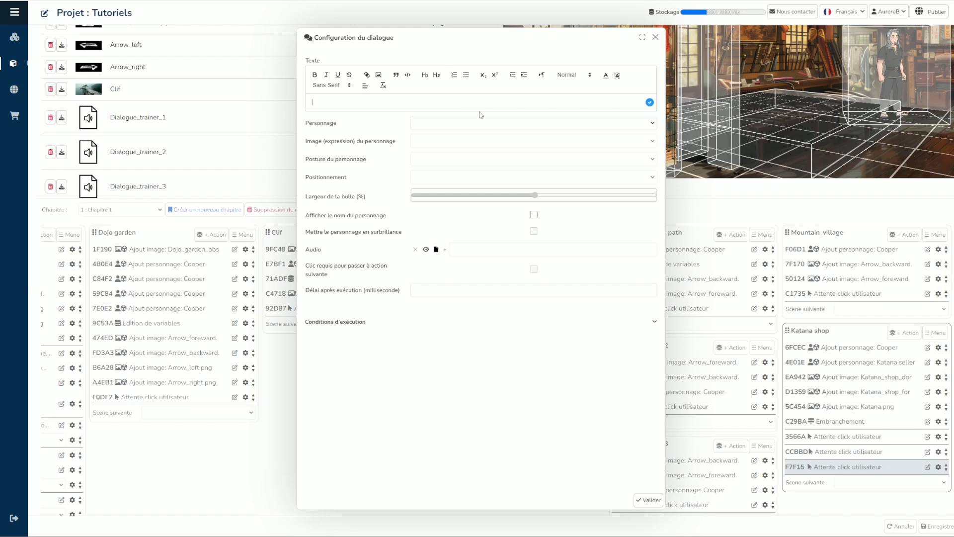
text(Bonjour jeune homme que puis-je pour vous ?)
click(448, 128)
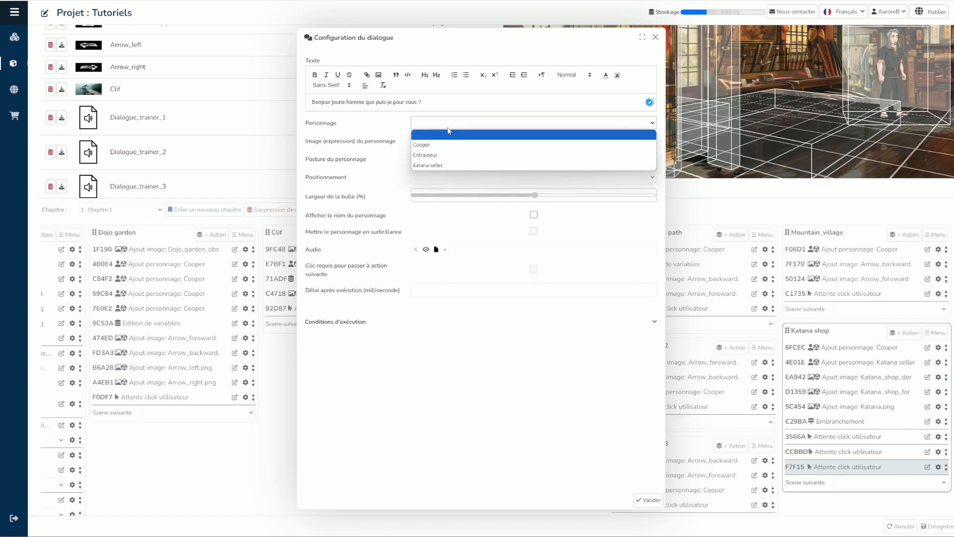
click(453, 164)
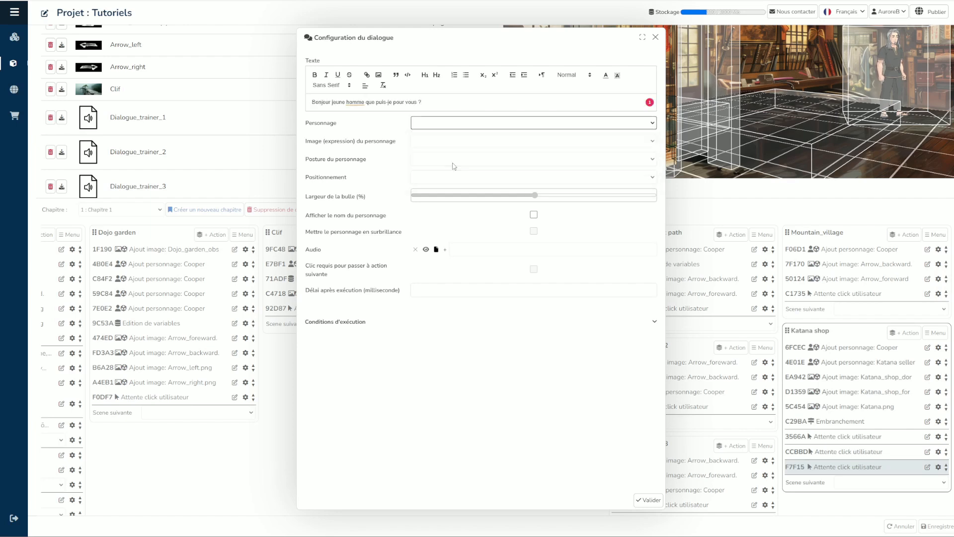
click(498, 163)
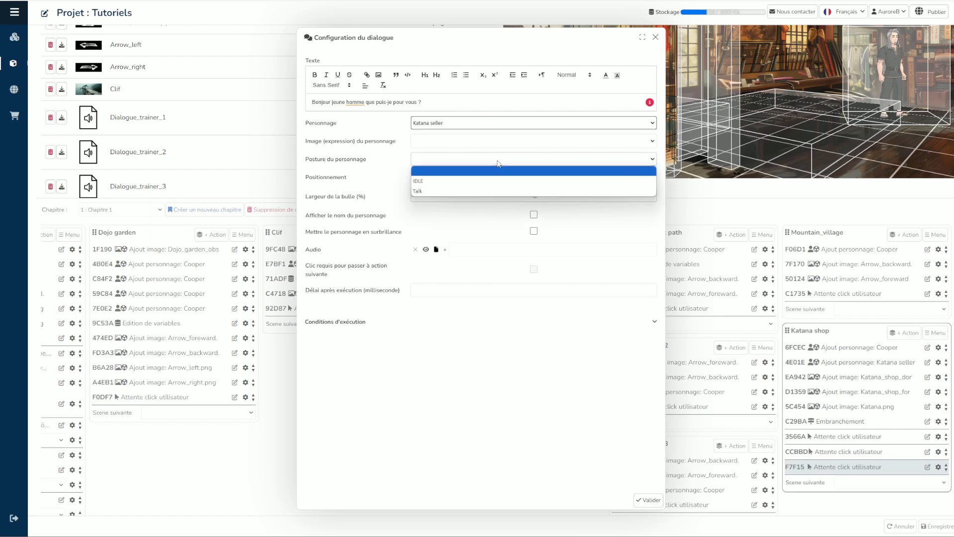
click(460, 189)
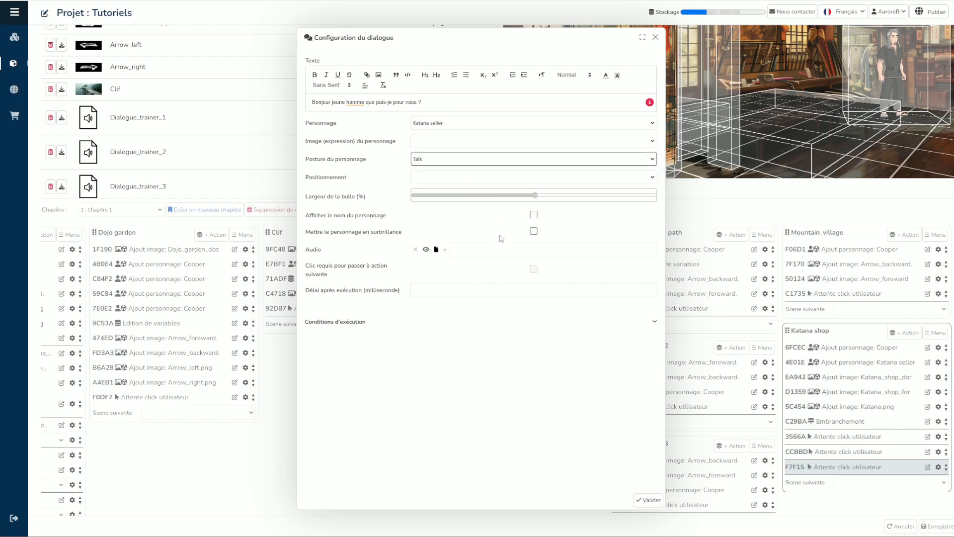
Attach Voice_quest_katana_seller_01.mp3 from the Dialogues tuto 4 folder as the dialogue's audio and validate the dialogue.
click(444, 252)
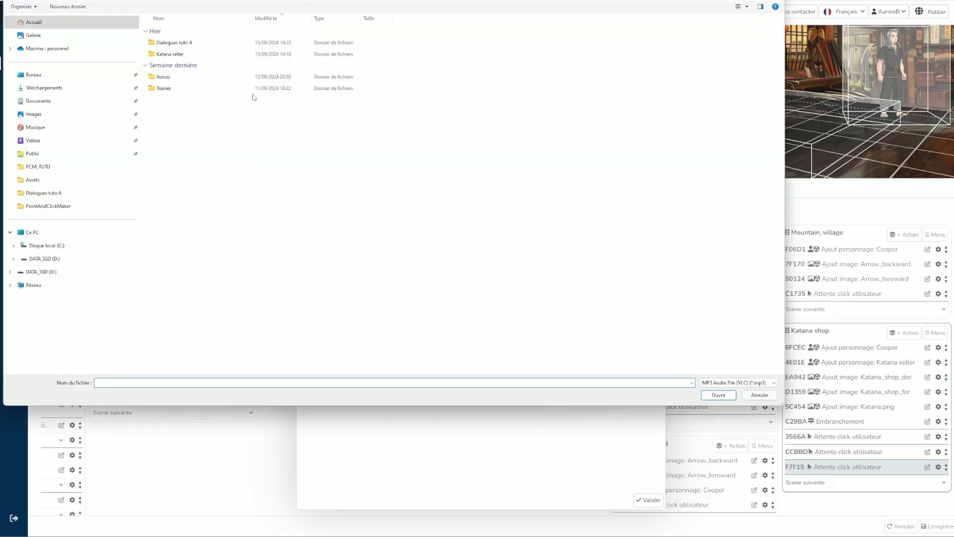
double_click(190, 46)
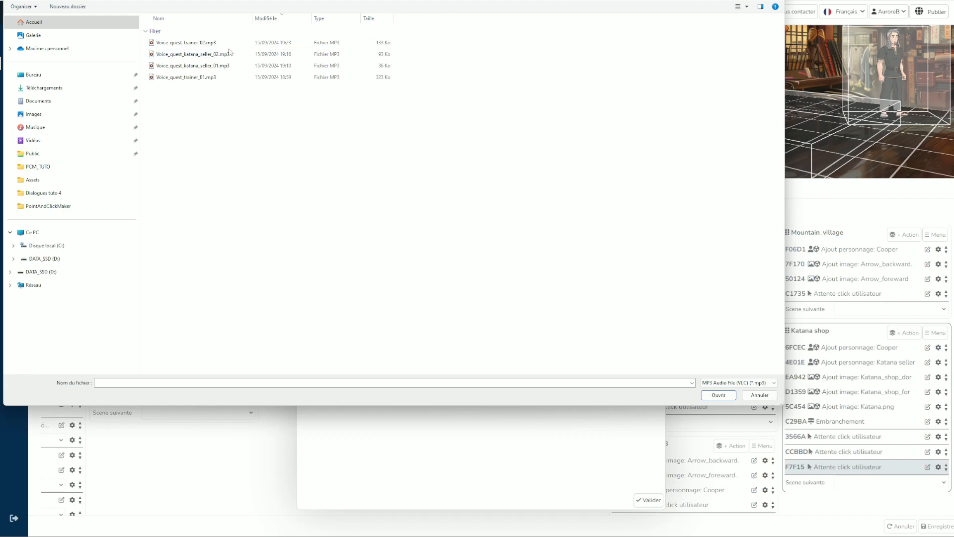
double_click(239, 69)
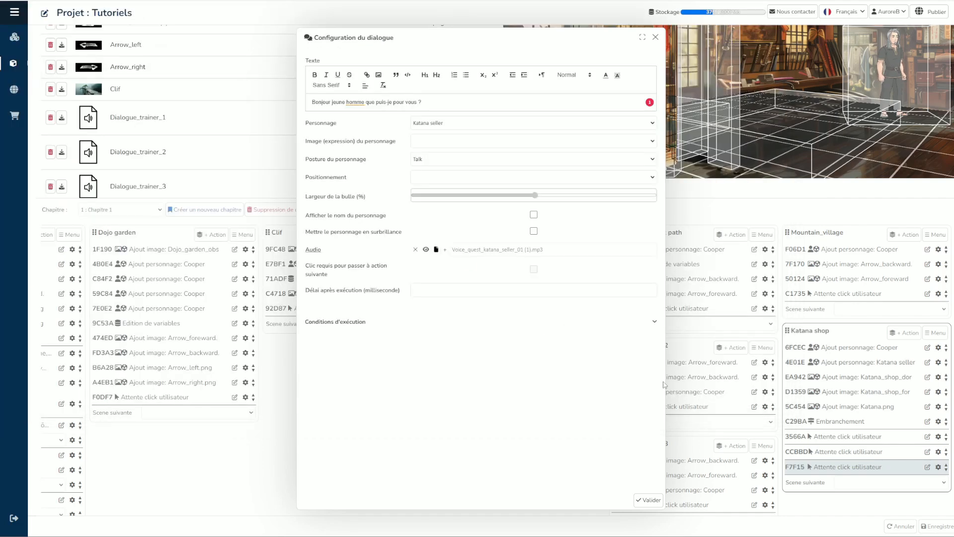
click(648, 500)
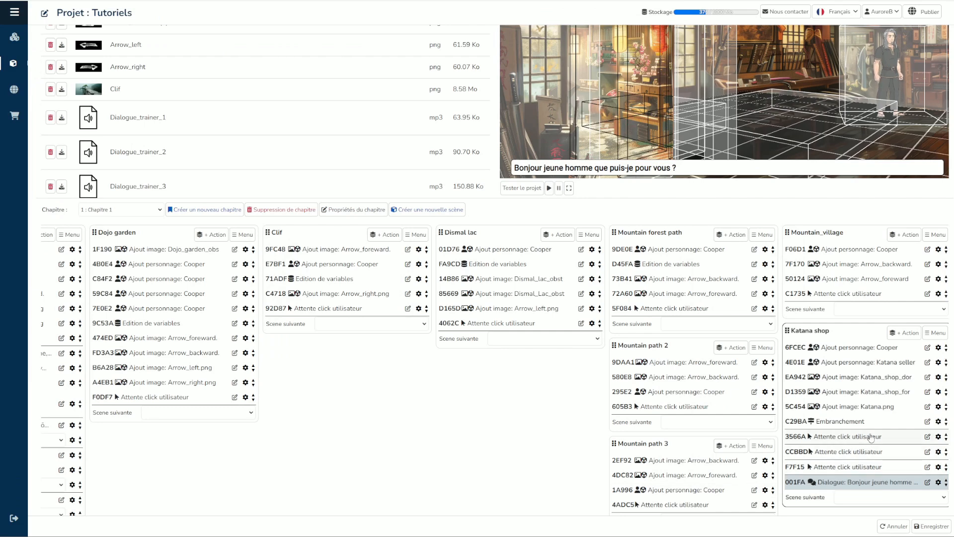
Add a choice action titled "Dialogue" to the Katana shop scene.
scroll(870, 437, down, 1)
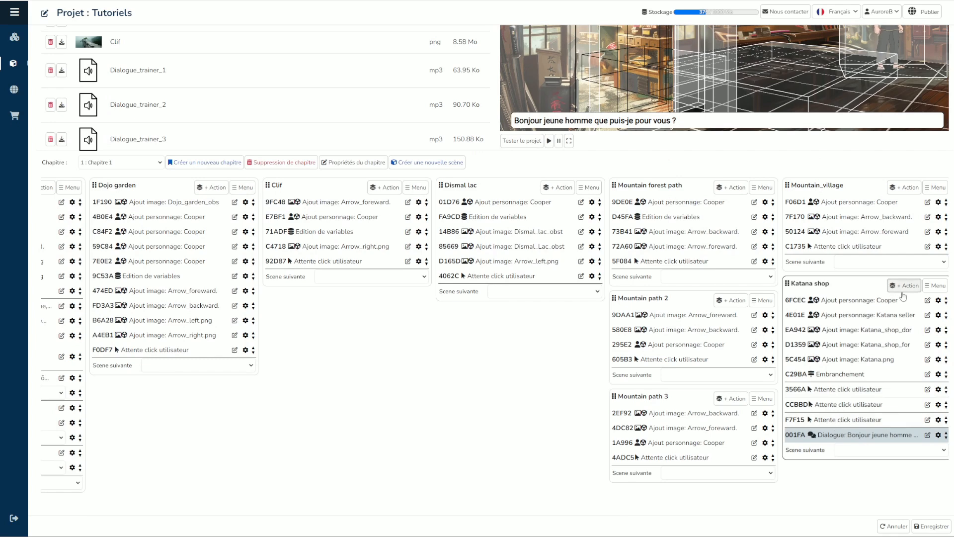
click(905, 288)
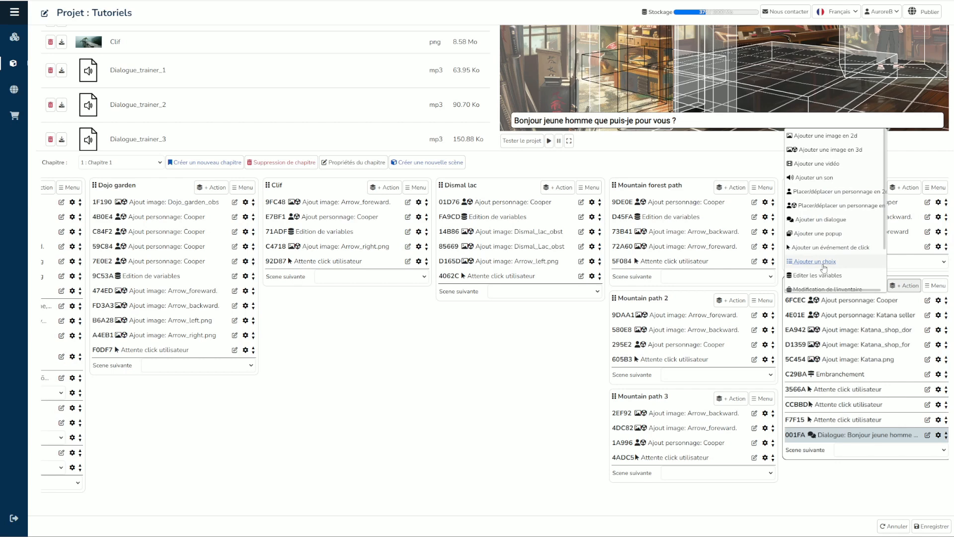
click(818, 262)
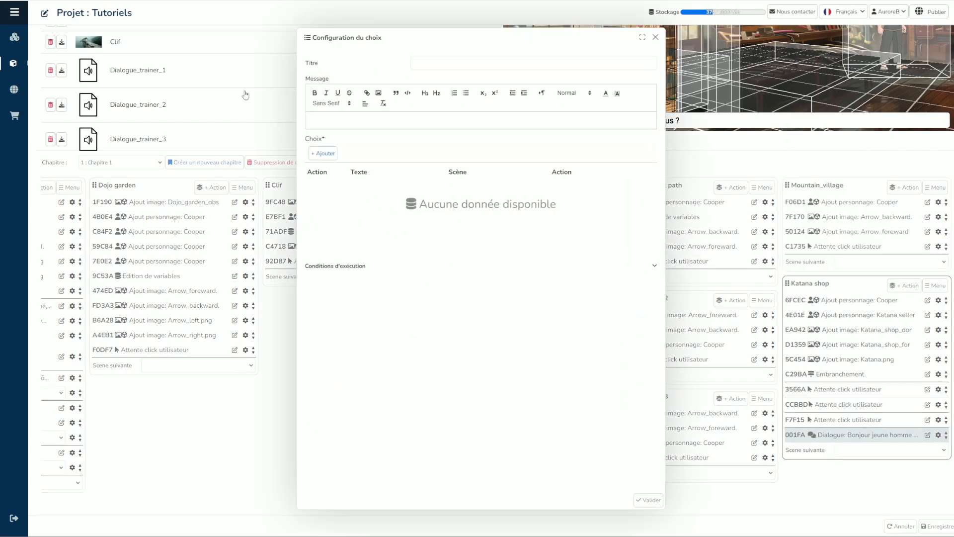
click(442, 64)
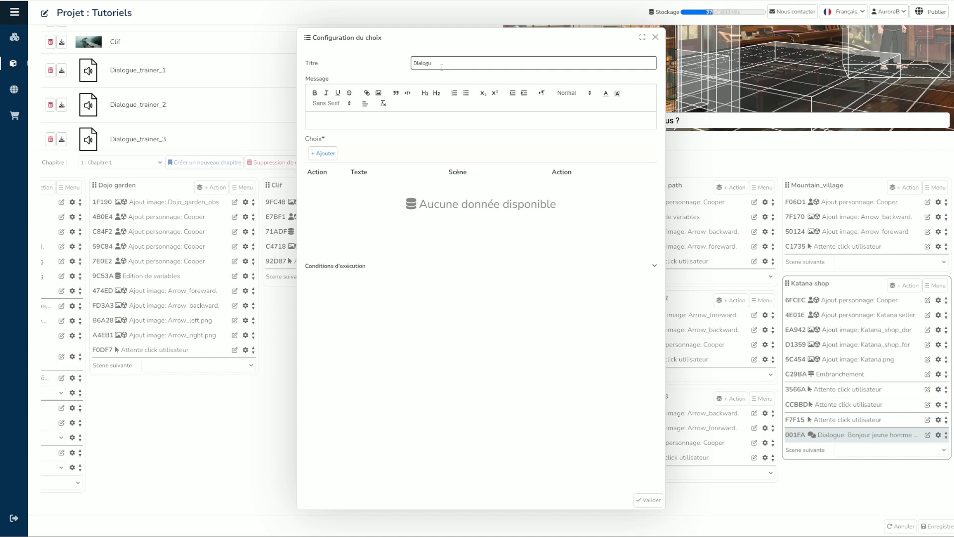
key(Tab)
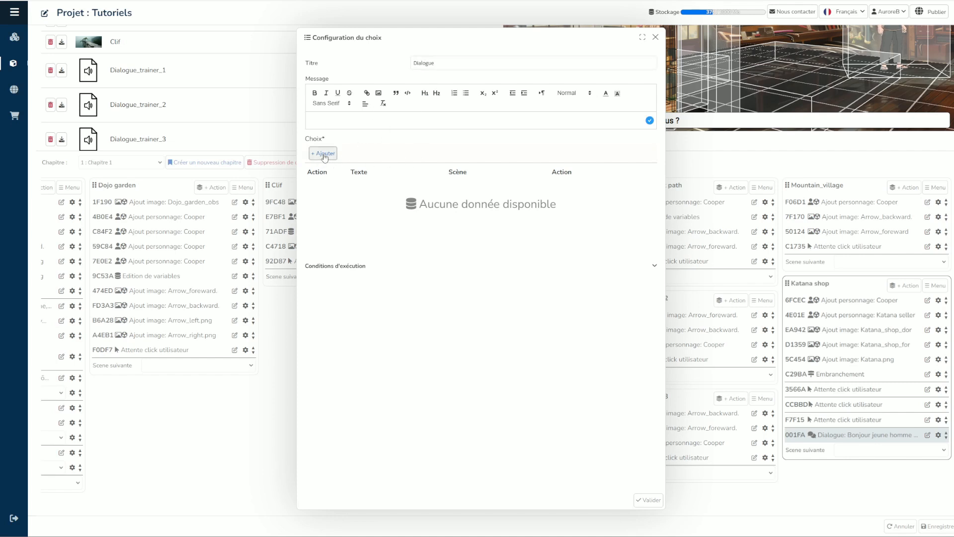
Give the choice one option reading "Auriez vous le katana de maître Seiji l'entraineur du Dojo ?" and validate it.
click(323, 153)
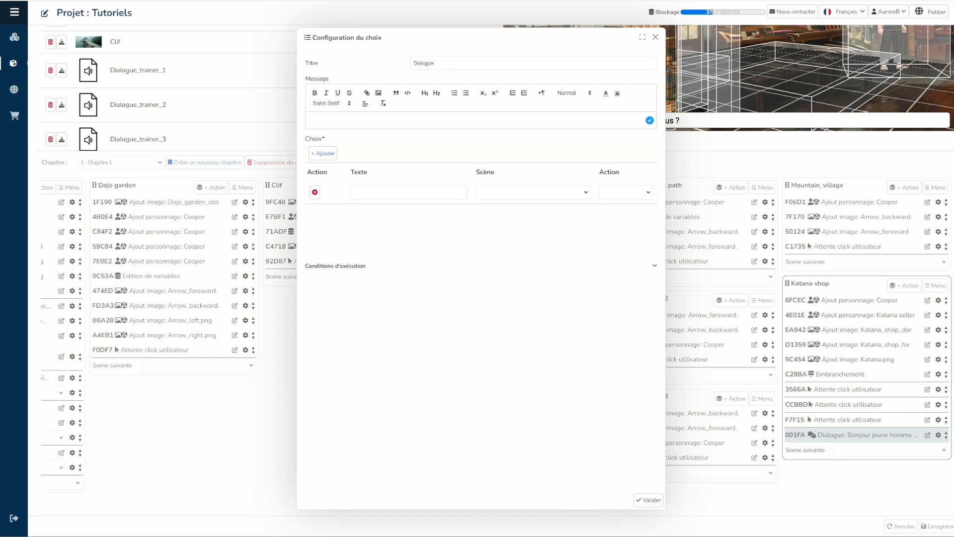
click(387, 193)
key(ctrl+v)
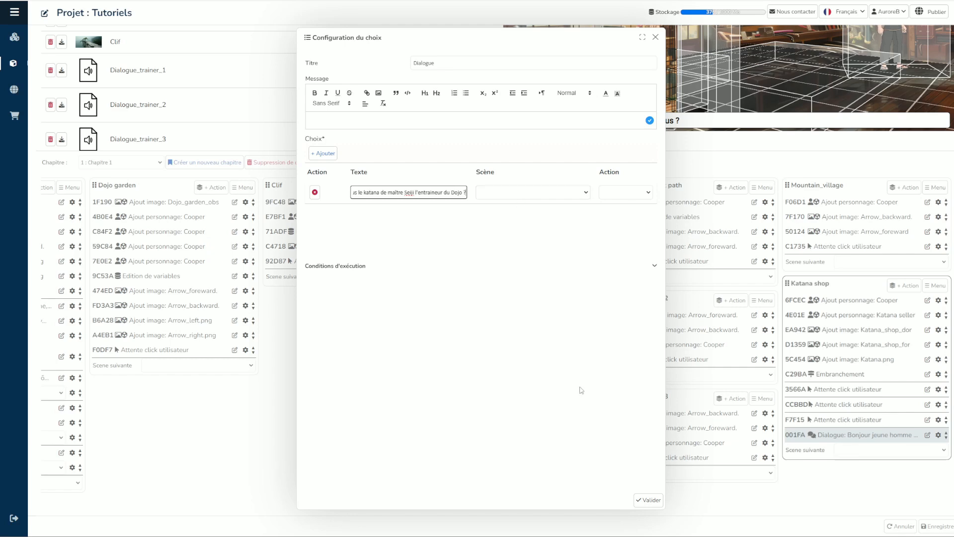
click(648, 500)
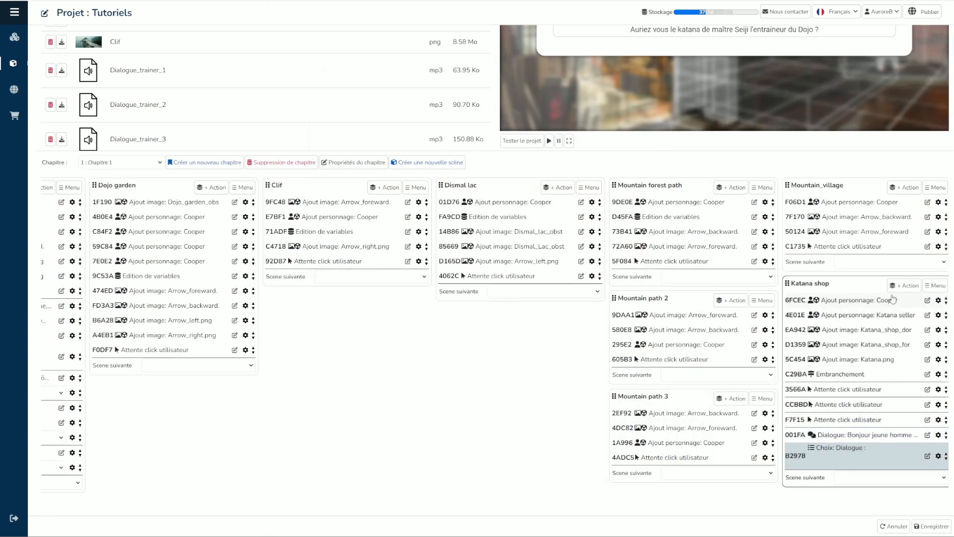
Add the Katana shop dialogue "Oui bien sûr, c'est le premier en partant de la gauche, vous pouvez le prendre et le lui rapporter, j'ai déjà été réglé.".
click(907, 287)
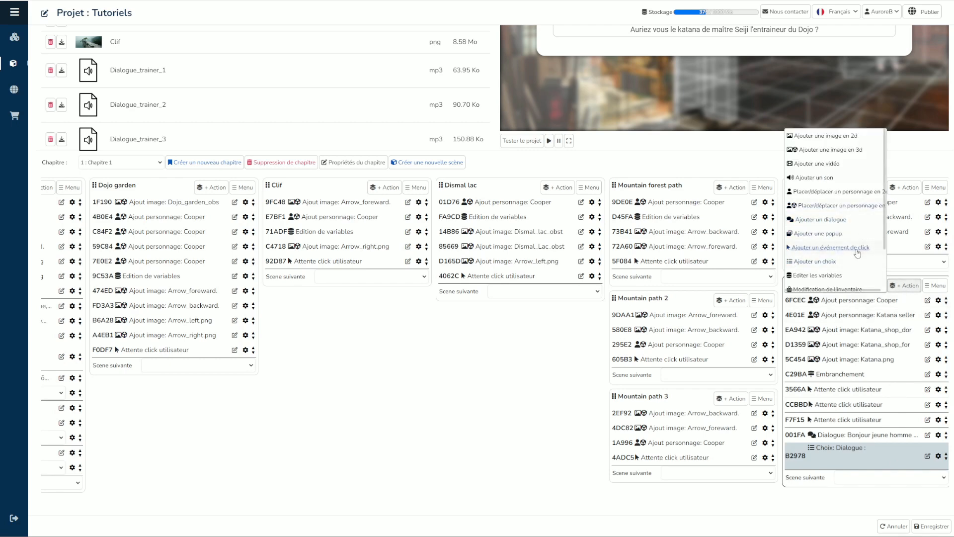
click(821, 219)
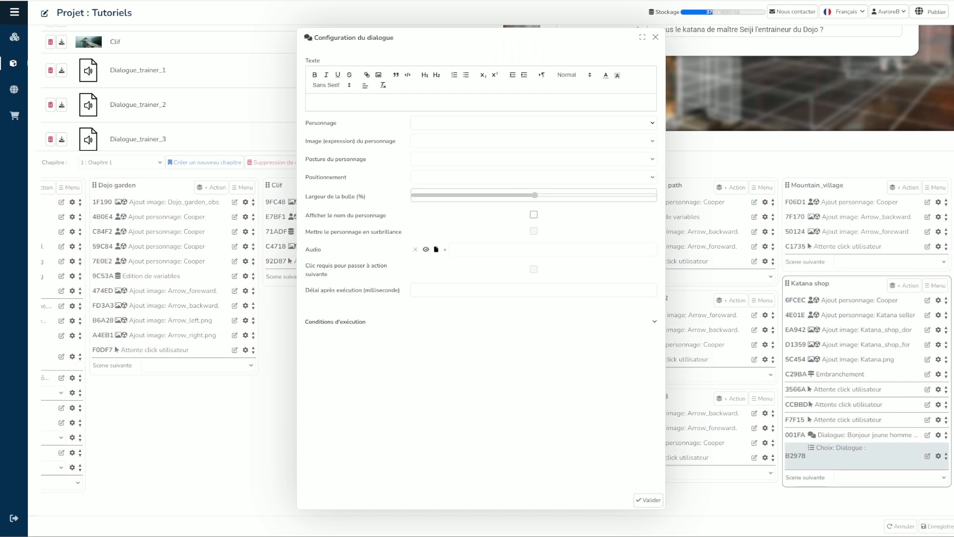
click(385, 99)
text(Oui bien sûr, c'est le premier en partant de la gauche, vous pouvez le prendre et le lui rapporter, j'ai déjà été réglé.)
Assign the reply dialogue to the Katana seller character and set the posture to Talk.
click(491, 123)
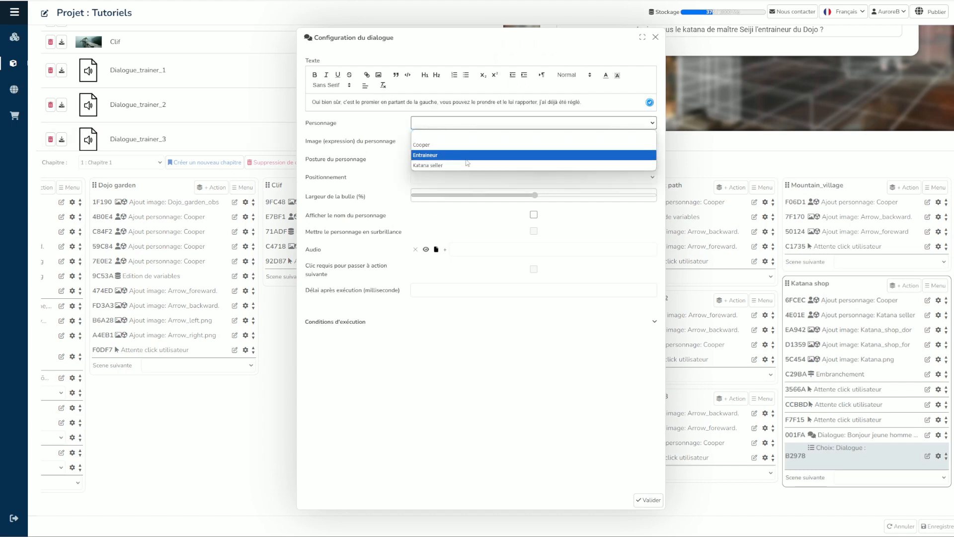
click(468, 164)
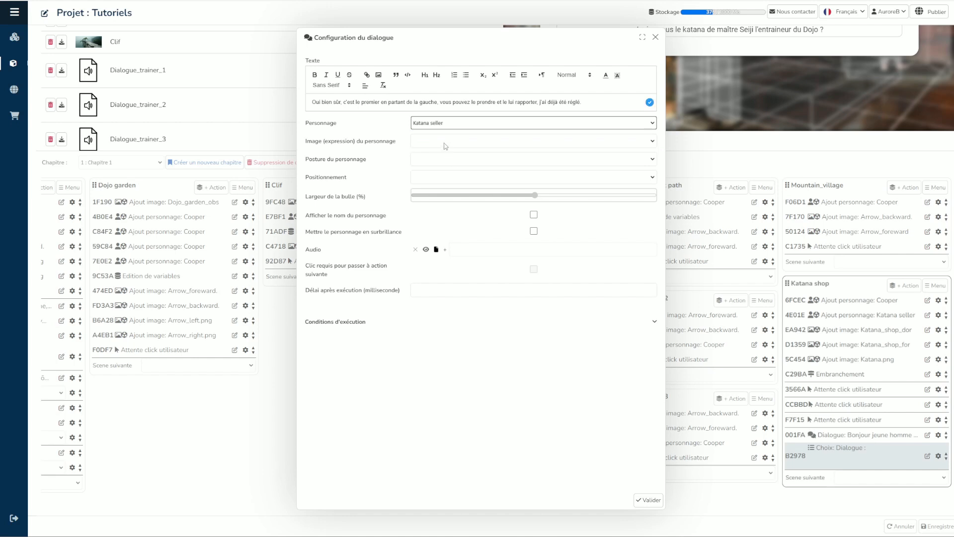
click(446, 141)
click(448, 149)
click(432, 159)
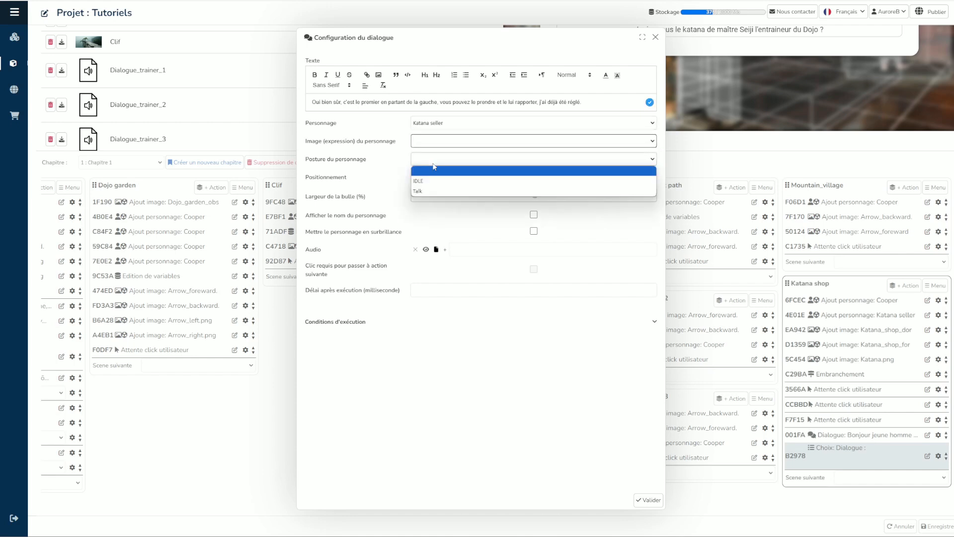
click(443, 191)
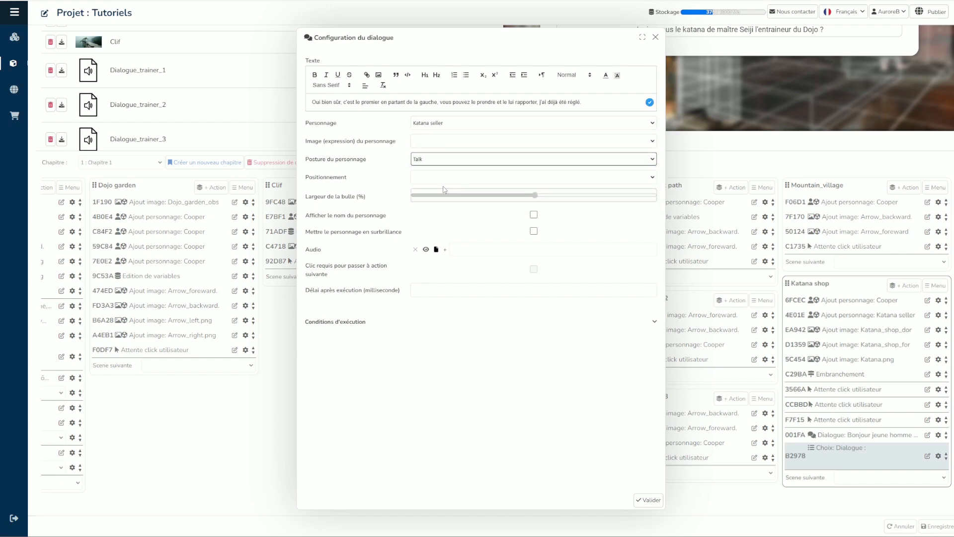
Attach Voice_quest_katana_seller_02.mp3 as the reply dialogue's audio and validate the dialogue.
click(446, 251)
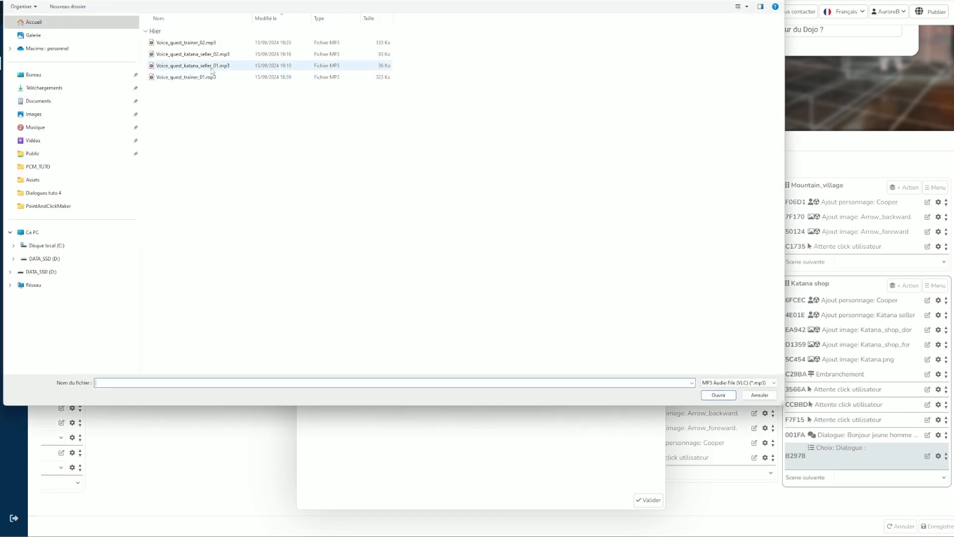
double_click(214, 54)
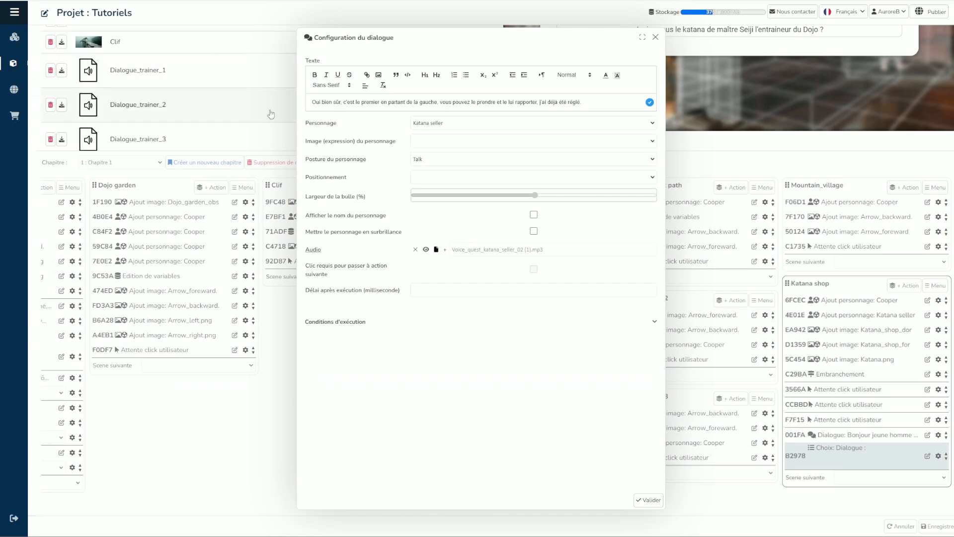
click(648, 500)
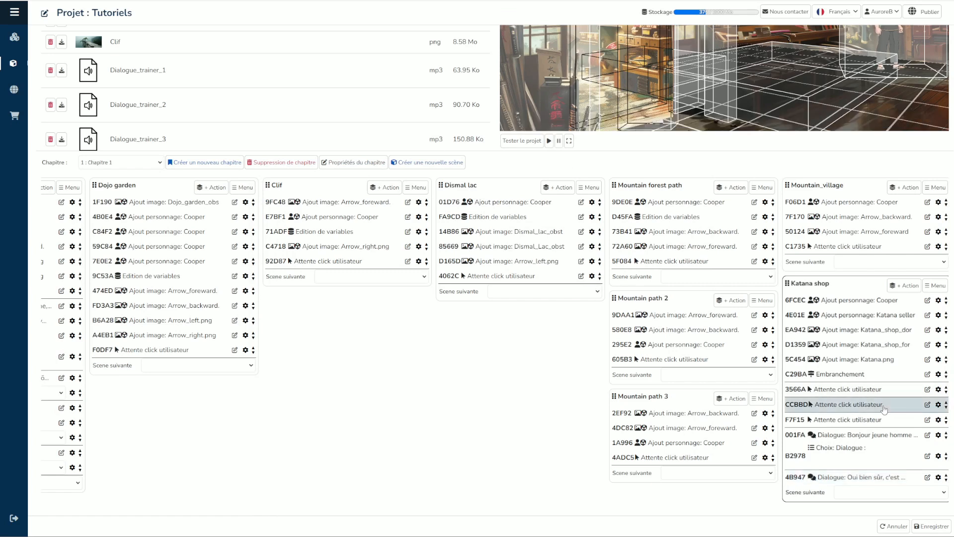
In the Katana shop's second click event (CCBBD), link the Katana seller element to action 001FA and validate.
click(927, 405)
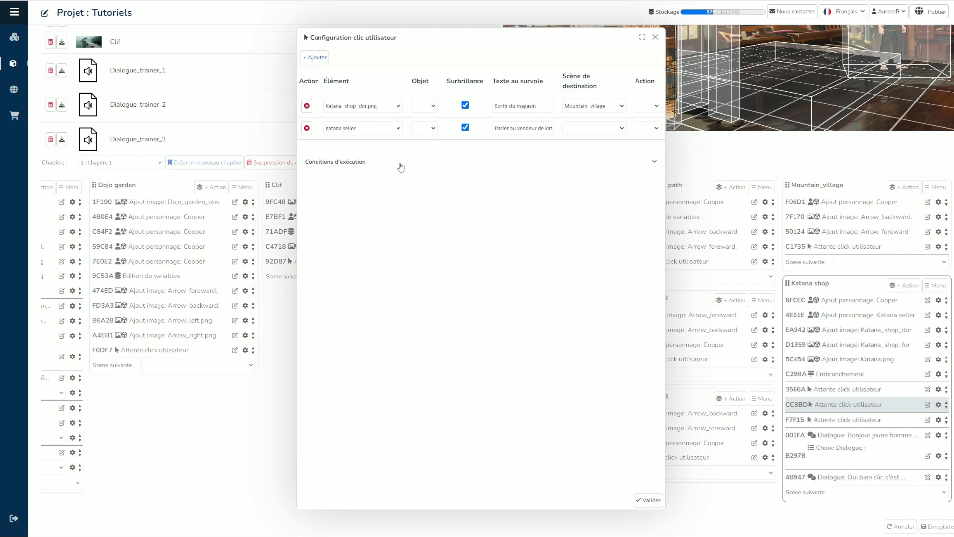
click(647, 127)
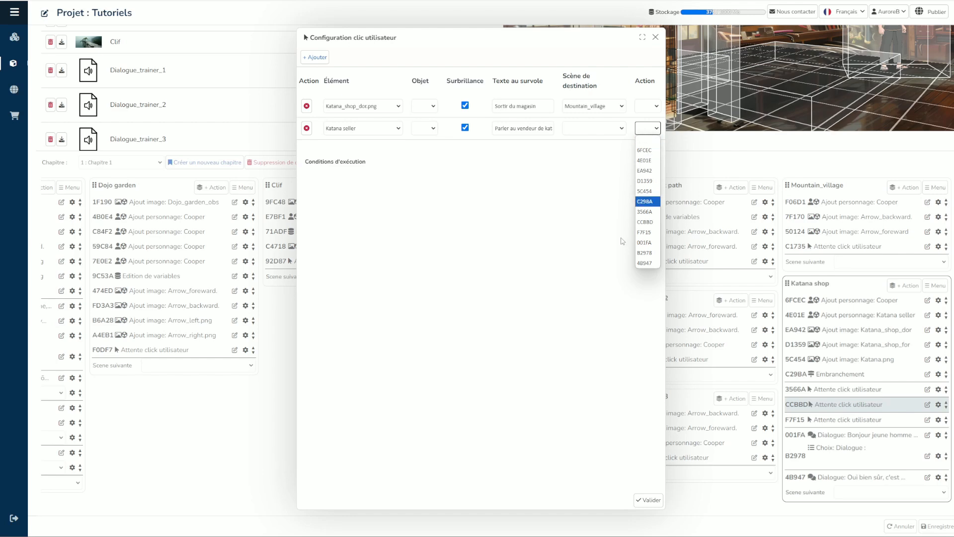
click(646, 242)
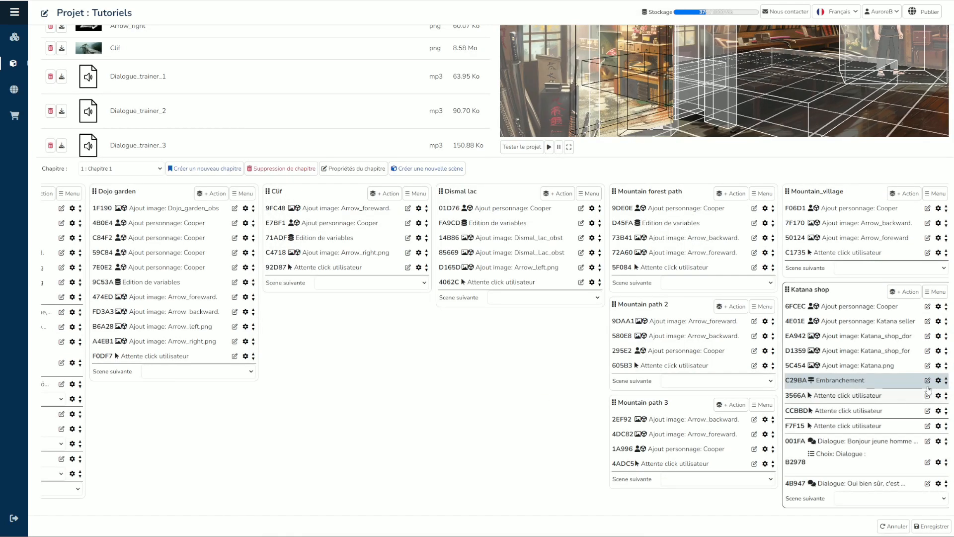
In the Katana shop branching, route QUEST_KATANA_STATE value 1 to action CCBBD and value 2 to F7F15, and validate.
click(927, 381)
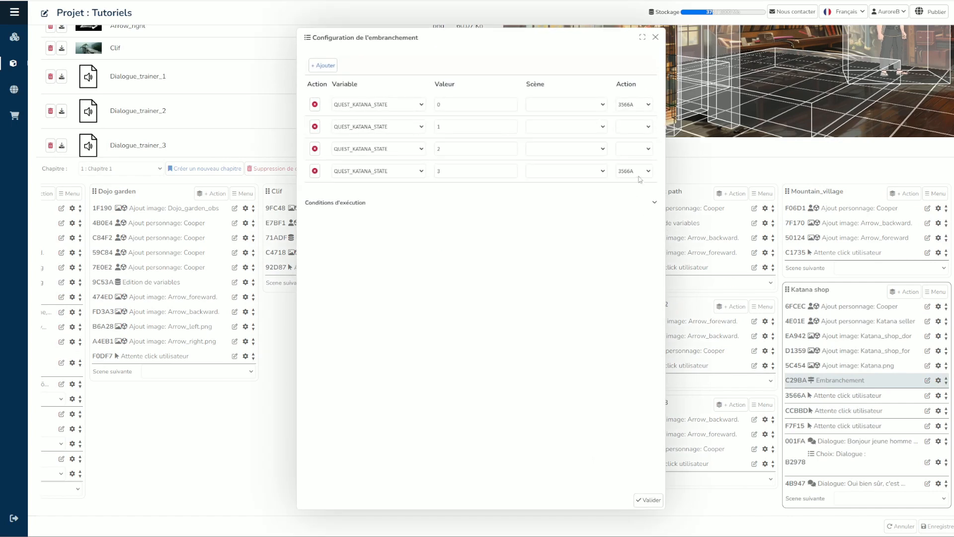
click(635, 129)
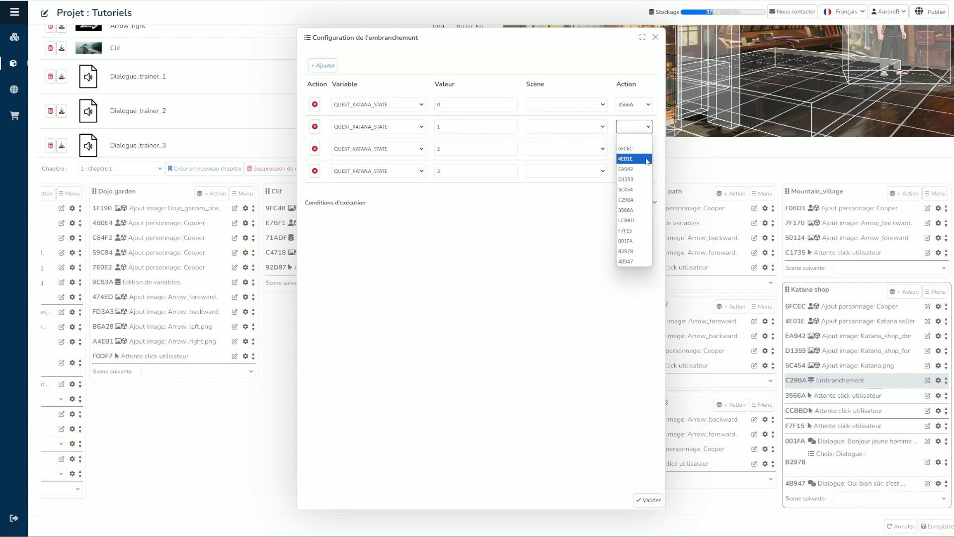
click(643, 220)
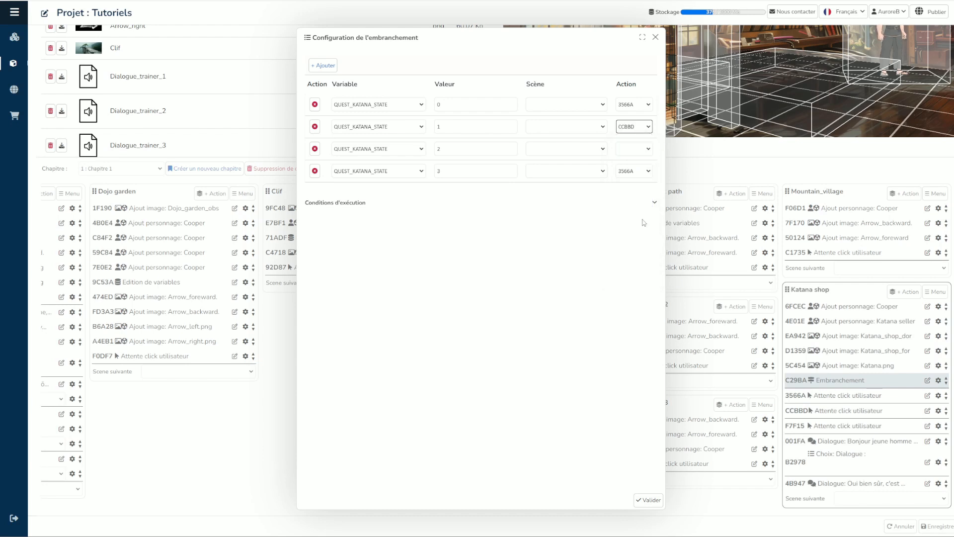
click(630, 150)
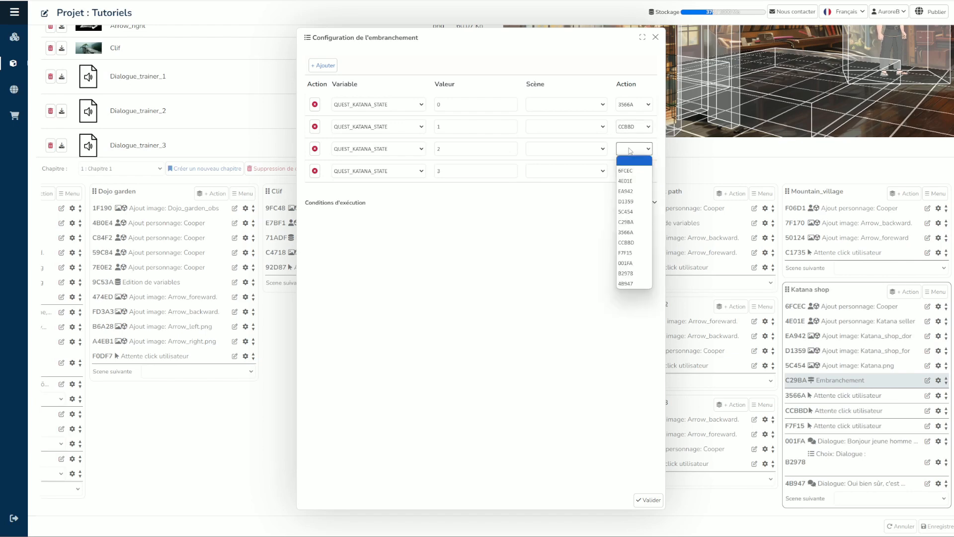
click(630, 252)
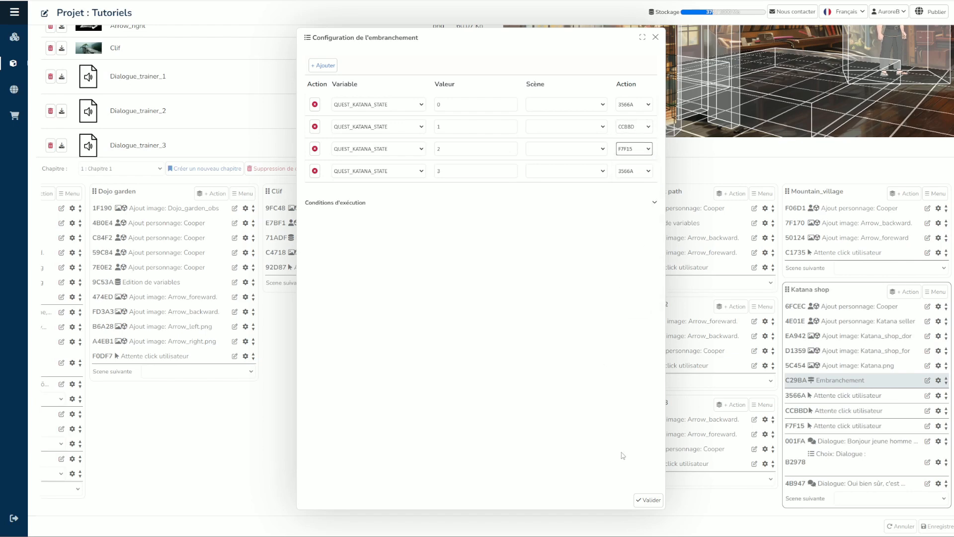
click(649, 500)
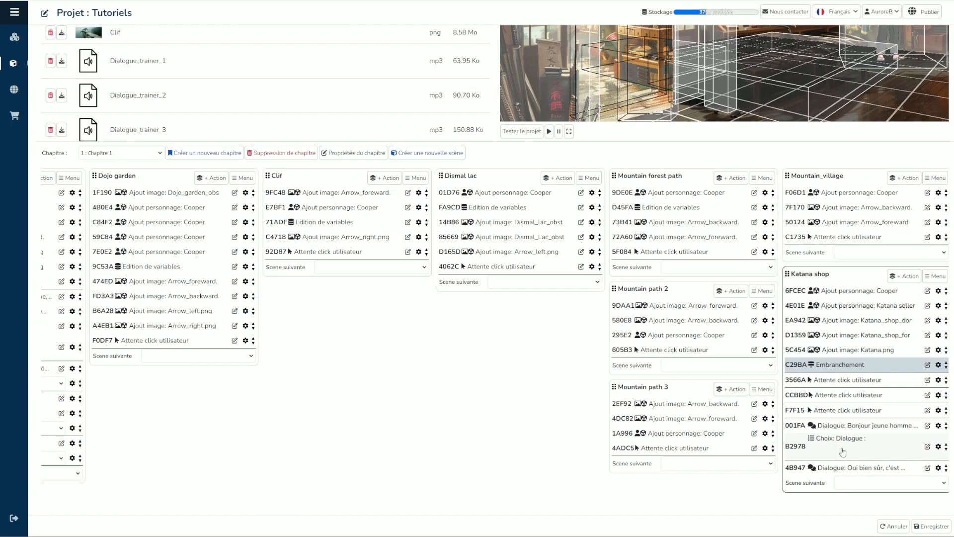
Add a variable edit after the Katana seller's reply dialogue that sets QUEST_KATANA_STATE to 2, and validate it.
click(852, 470)
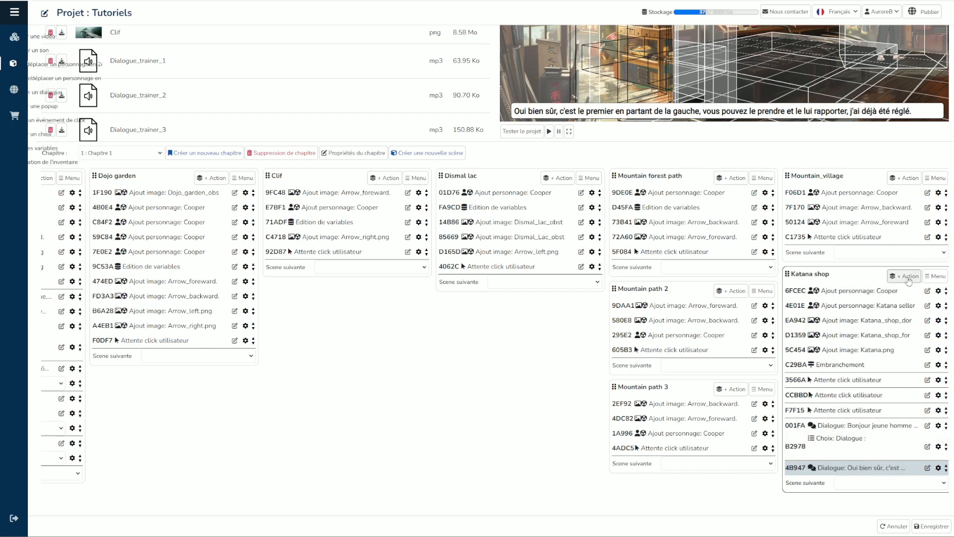
click(904, 276)
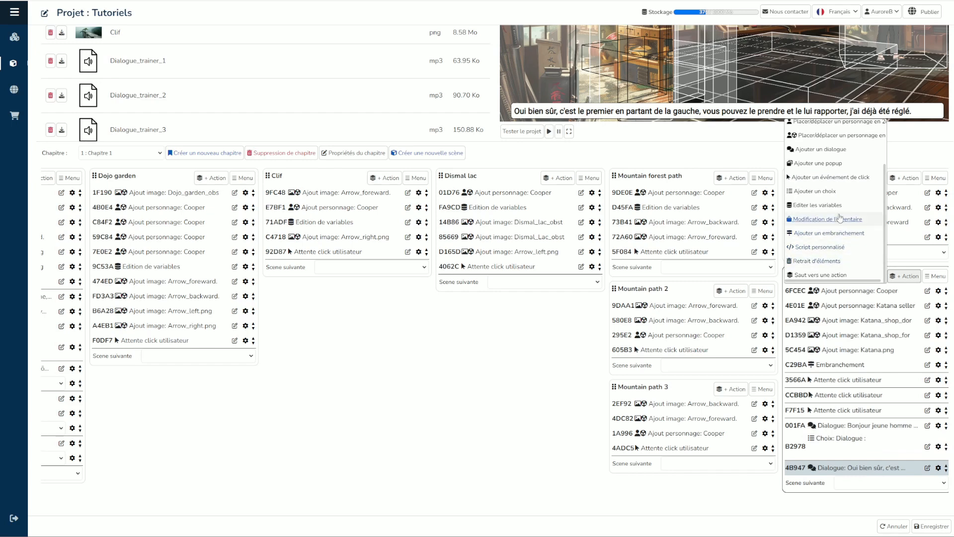
click(830, 205)
click(324, 66)
click(398, 105)
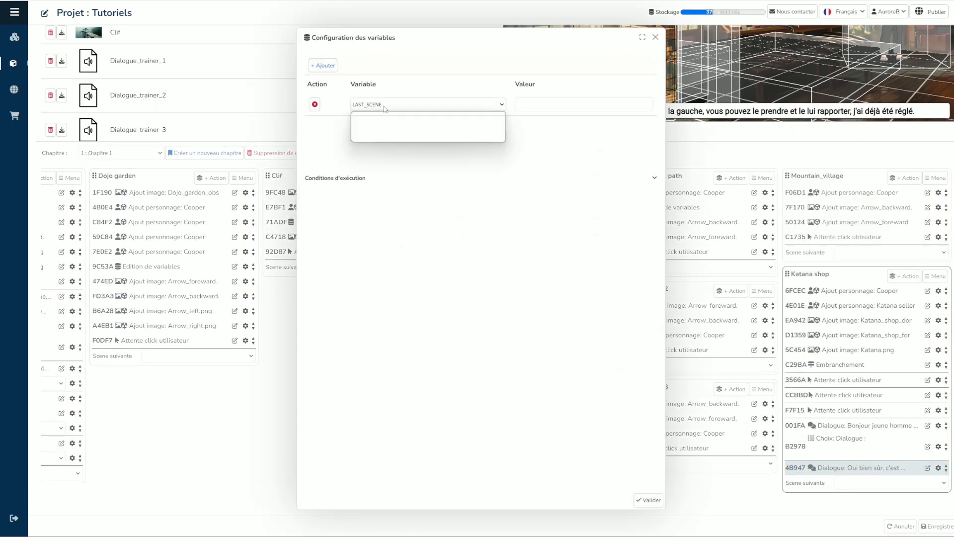
click(398, 137)
click(547, 105)
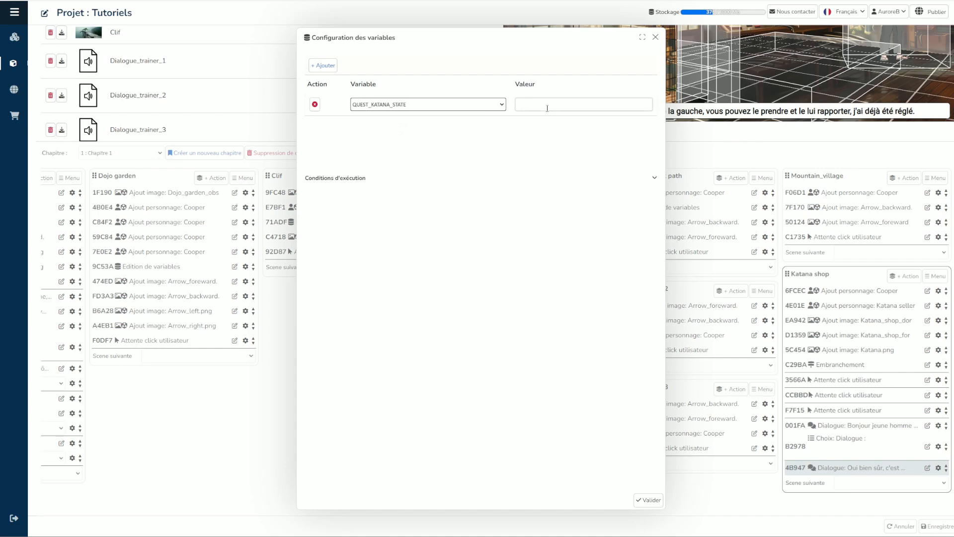
click(553, 104)
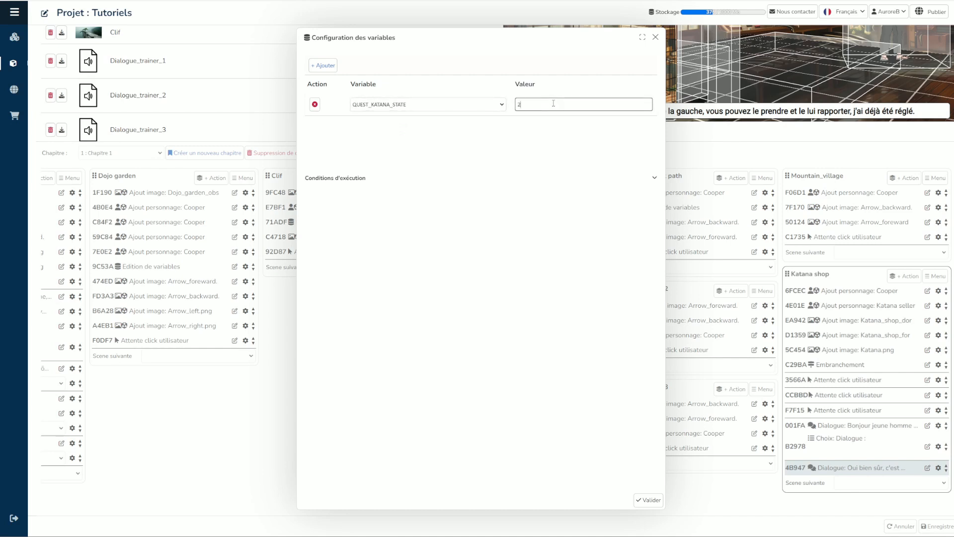
click(647, 499)
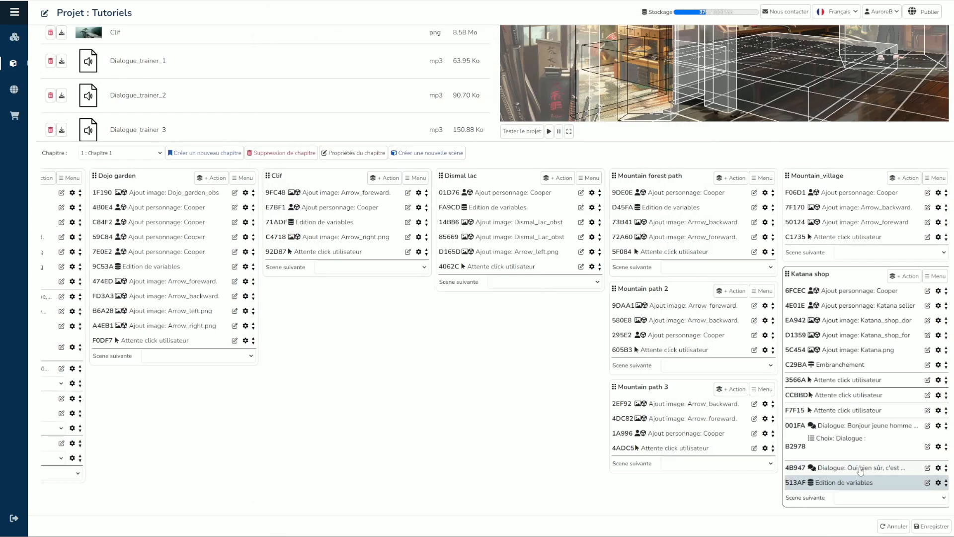
Add an action jump to 6FCEC at the end of the Katana shop scene and save the project.
click(904, 277)
scroll(840, 256, down, 1)
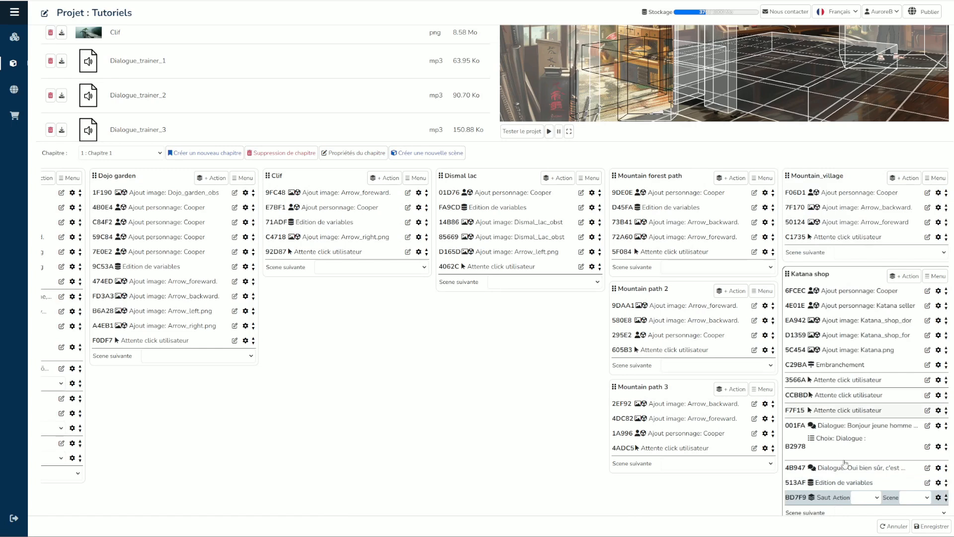
click(866, 497)
scroll(853, 364, up, 1)
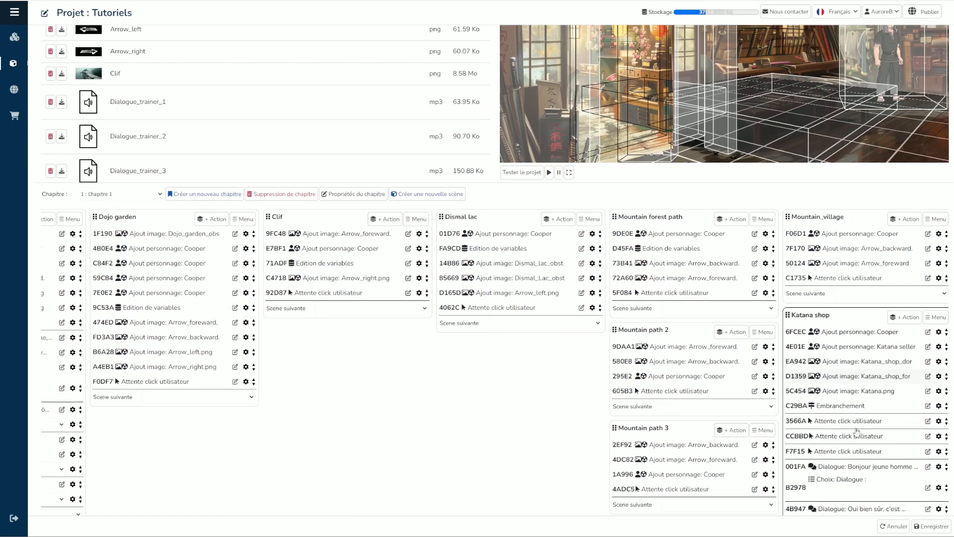
scroll(879, 438, down, 2)
click(871, 468)
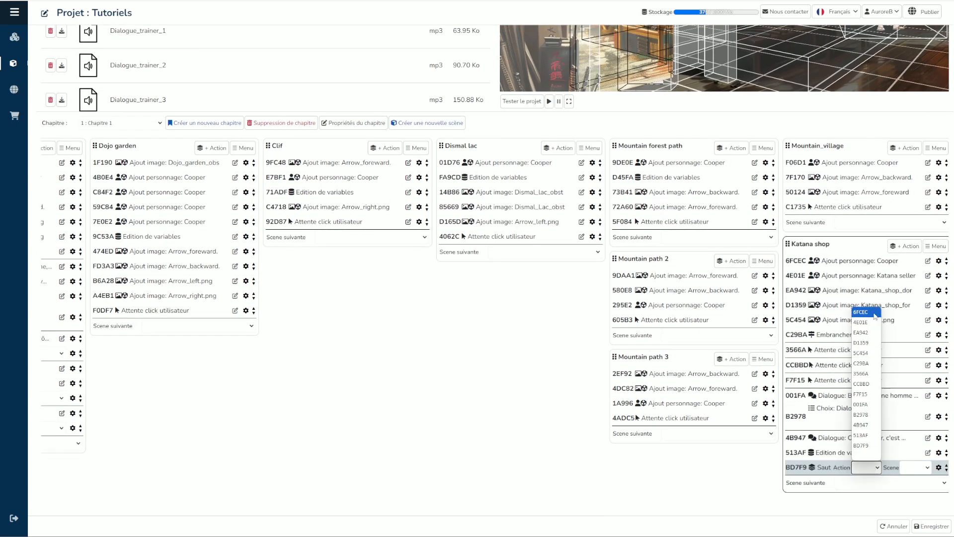
click(873, 312)
click(934, 527)
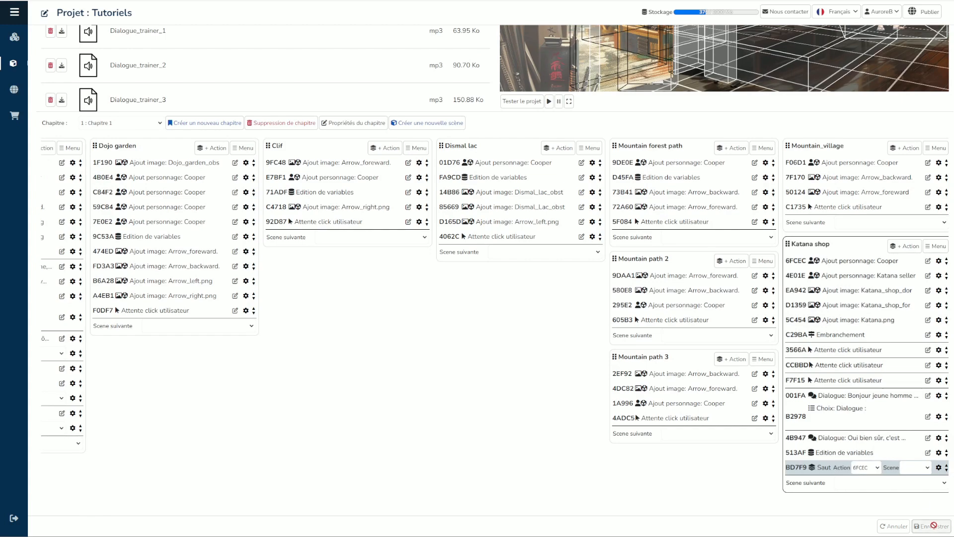
Test the Katana shop scene from its first Cooper action and stop the test.
scroll(822, 413, up, 2)
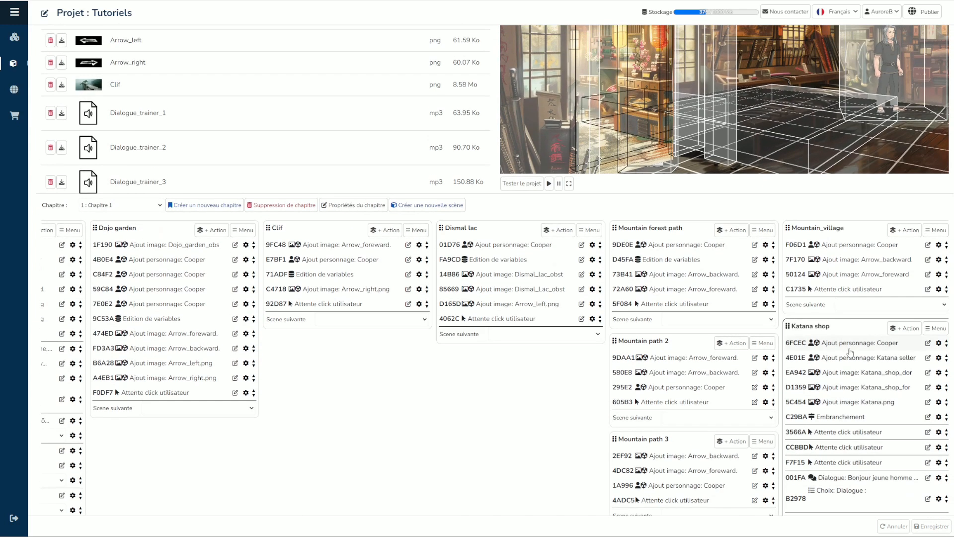
click(852, 348)
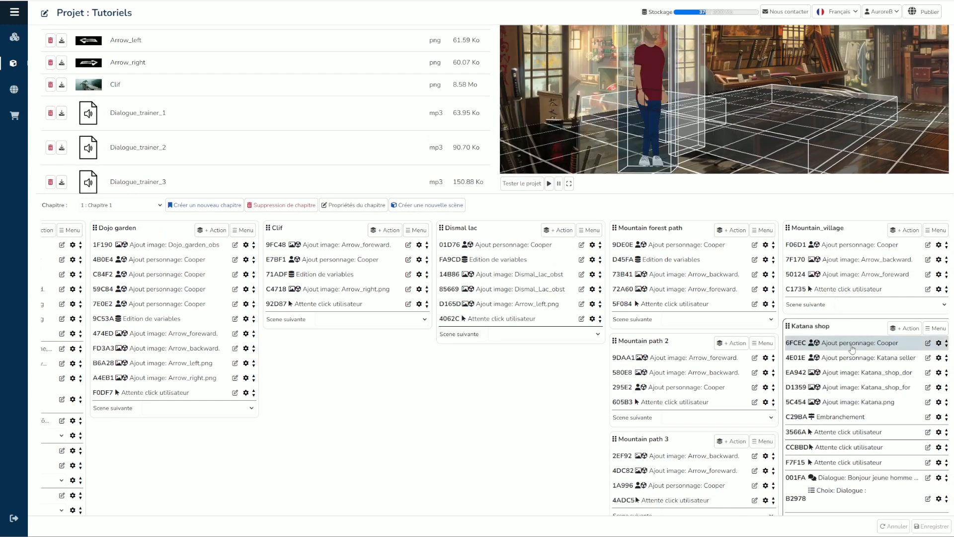
scroll(679, 217, up, 3)
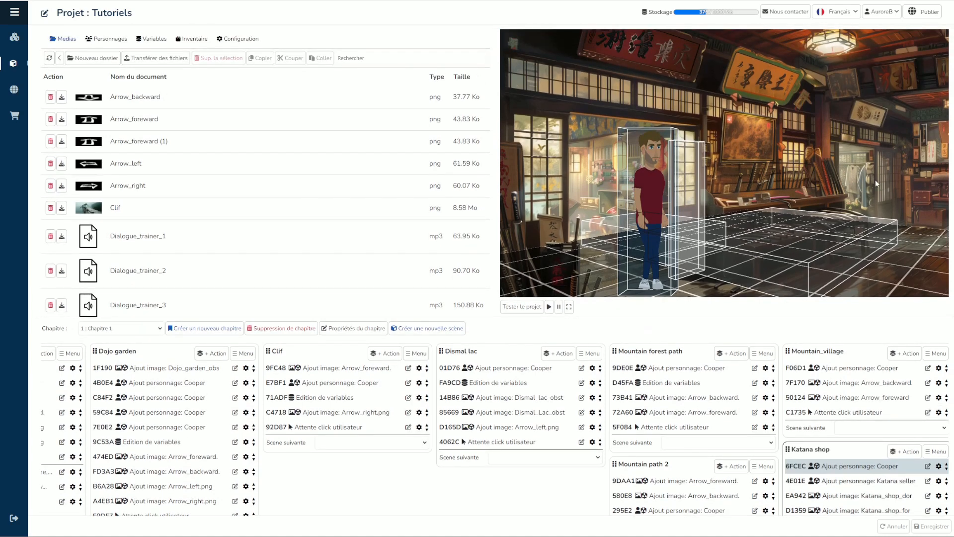
click(550, 306)
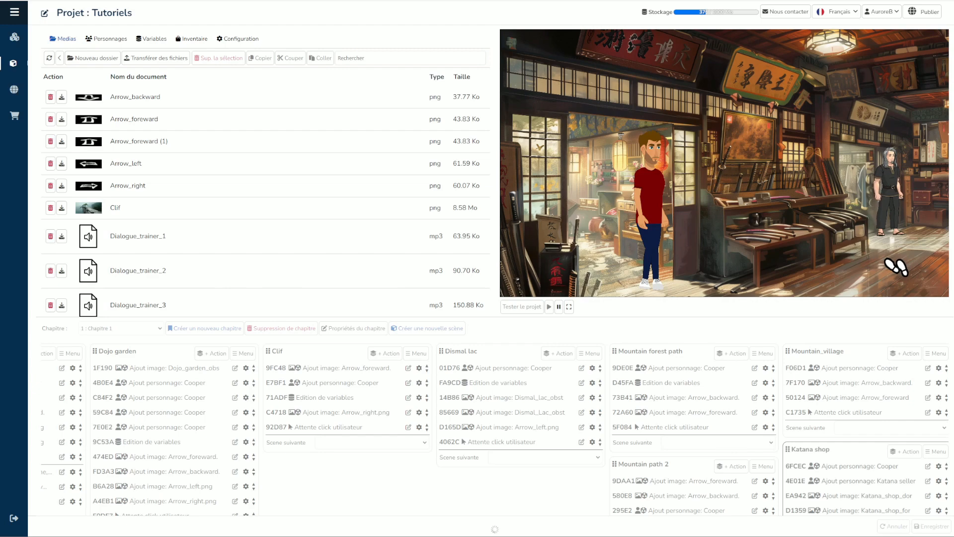
click(559, 306)
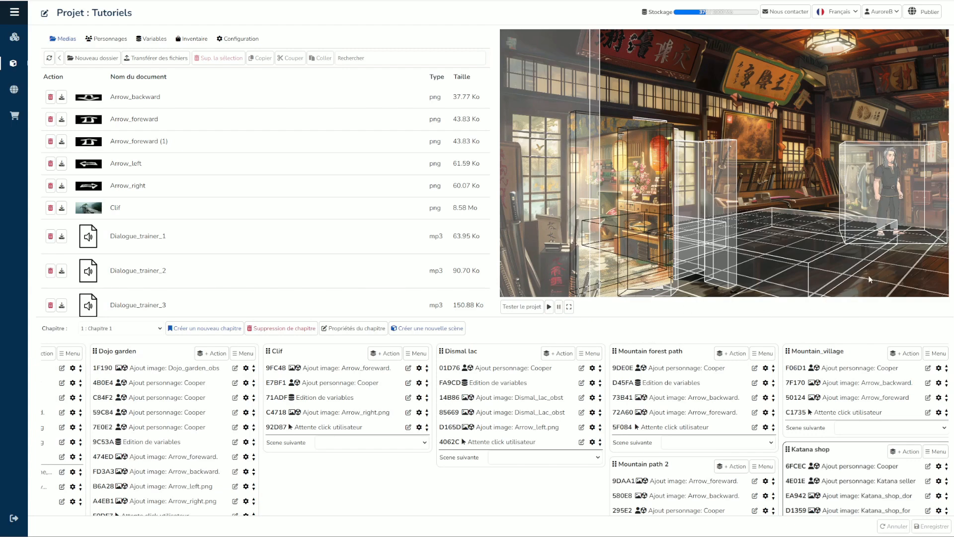
Test the project from the Dojo's first action and talk to the trainer, choosing "Accepteriez-vous de me prendre comme élève ?".
scroll(866, 308, down, 3)
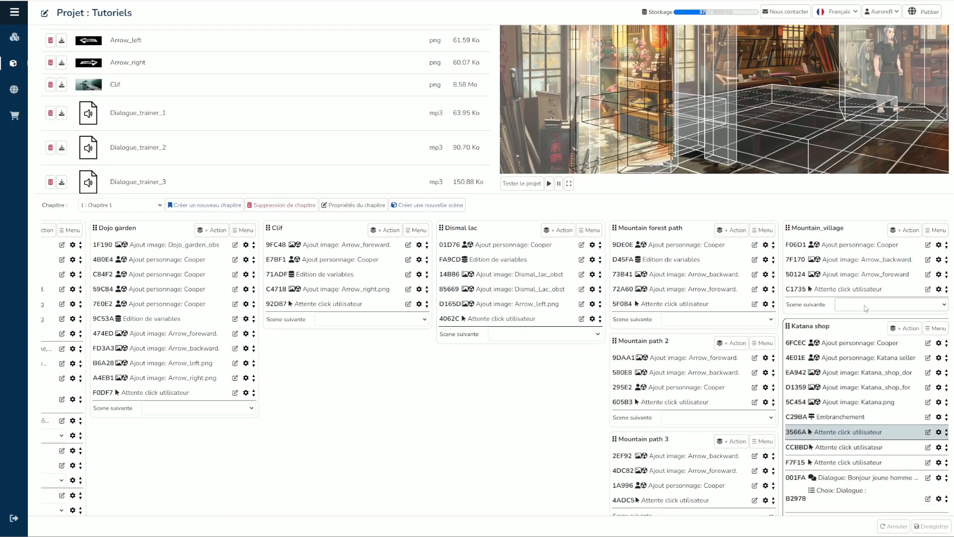
scroll(443, 497, up, 2)
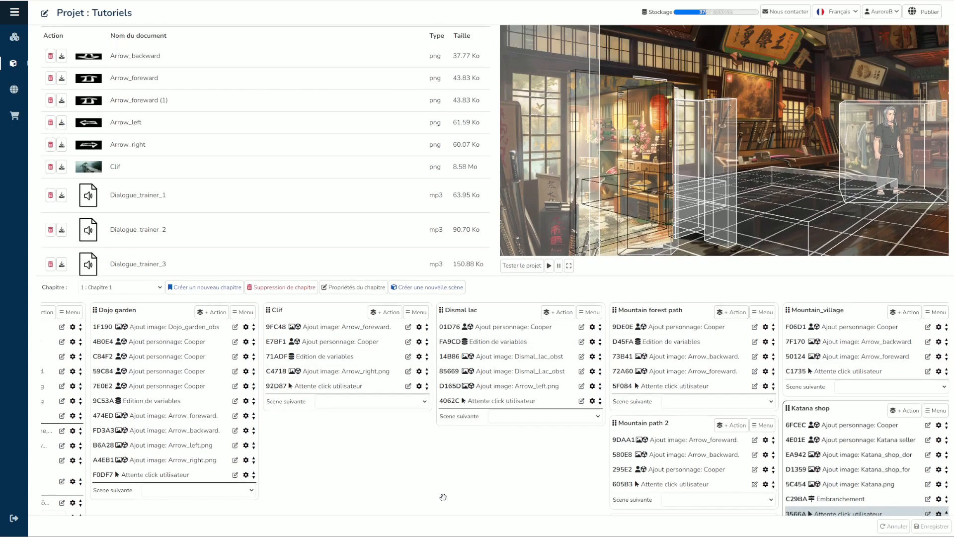
drag(440, 465, 642, 467)
click(110, 327)
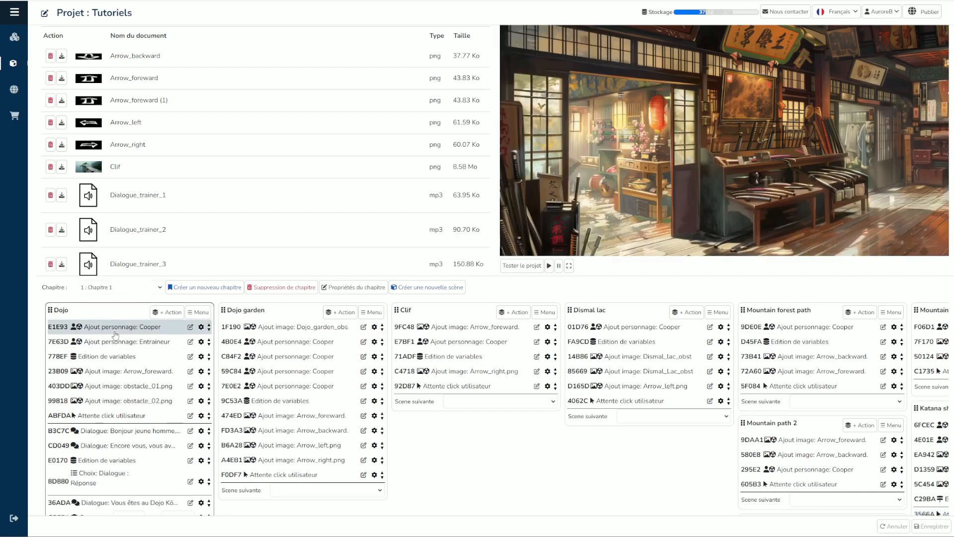
click(549, 265)
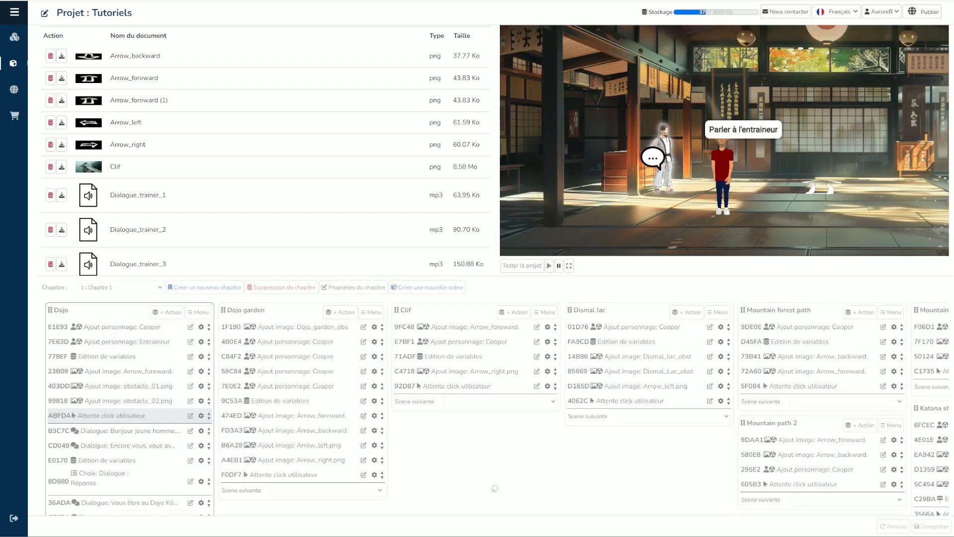
click(655, 157)
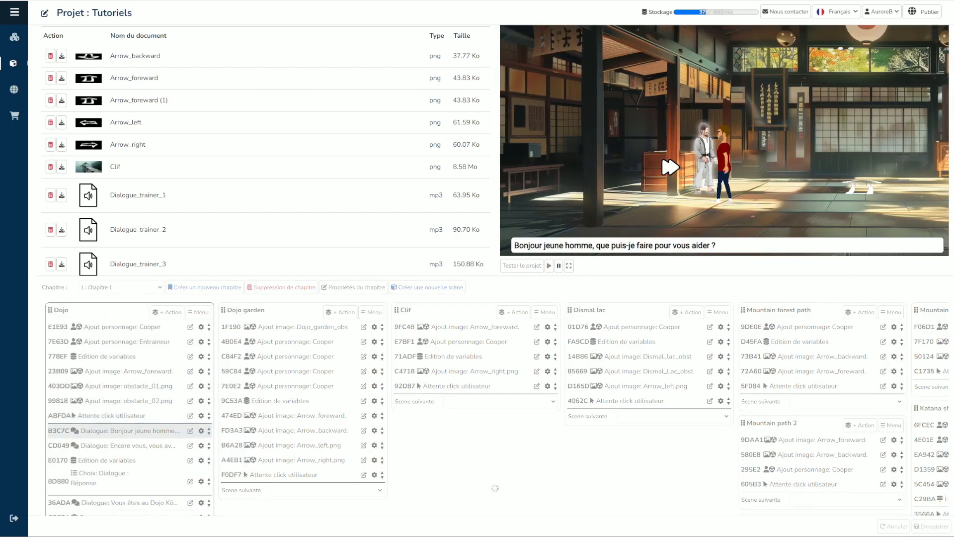
click(678, 182)
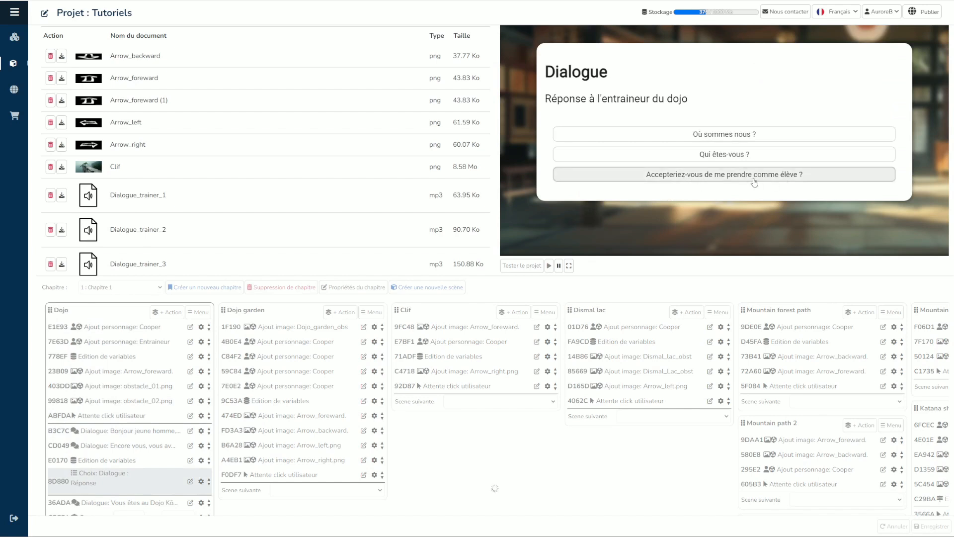
click(751, 181)
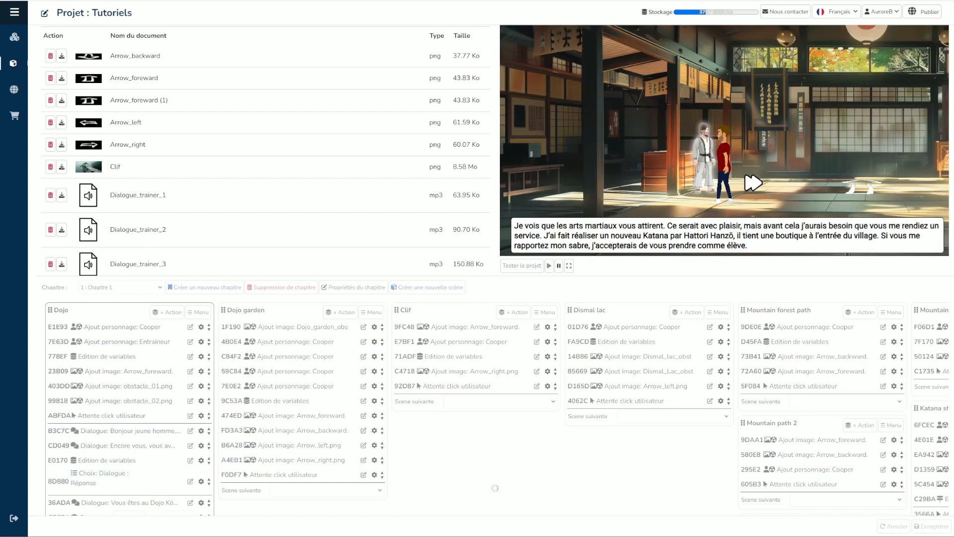
click(753, 183)
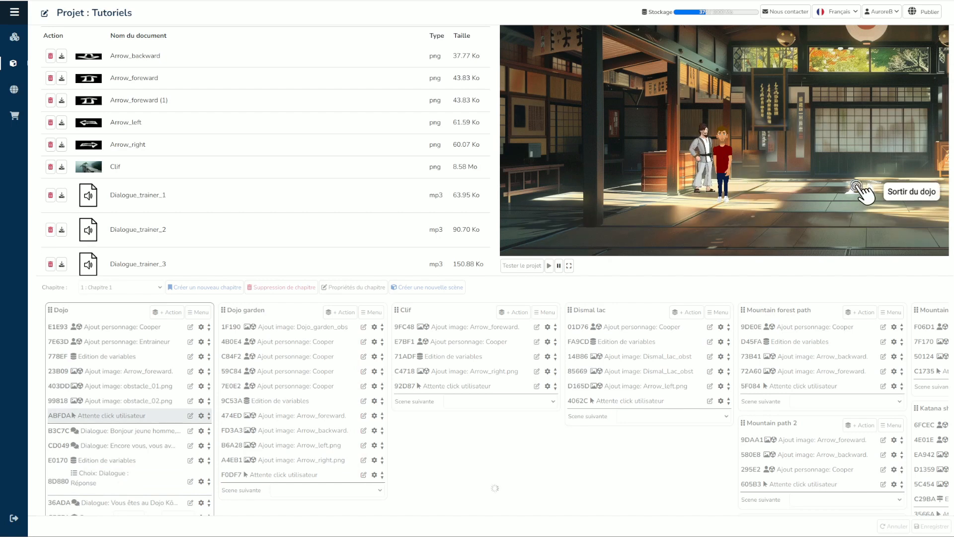
Playtest the route from the dojo to the Katana shop, ask the seller for maître Seiji's katana, and stop the test.
click(859, 185)
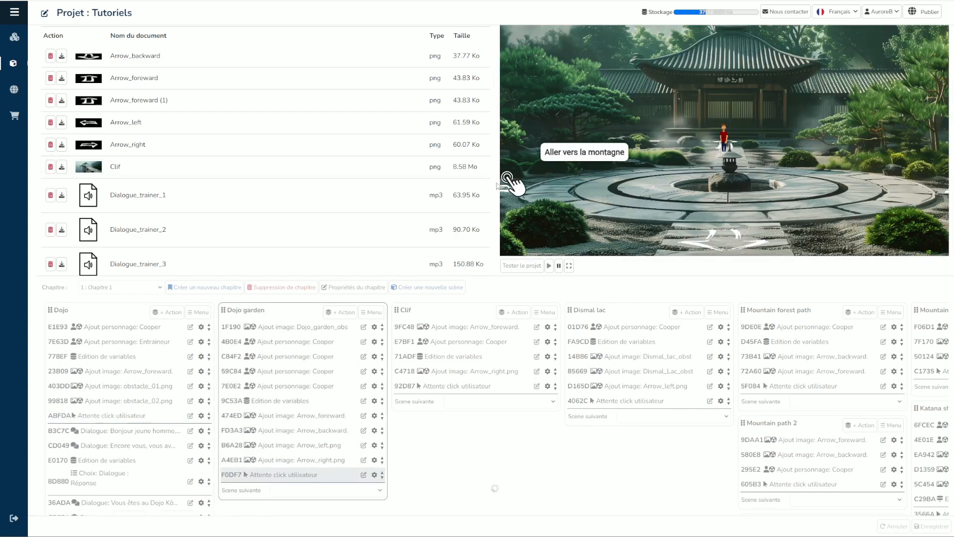
click(513, 188)
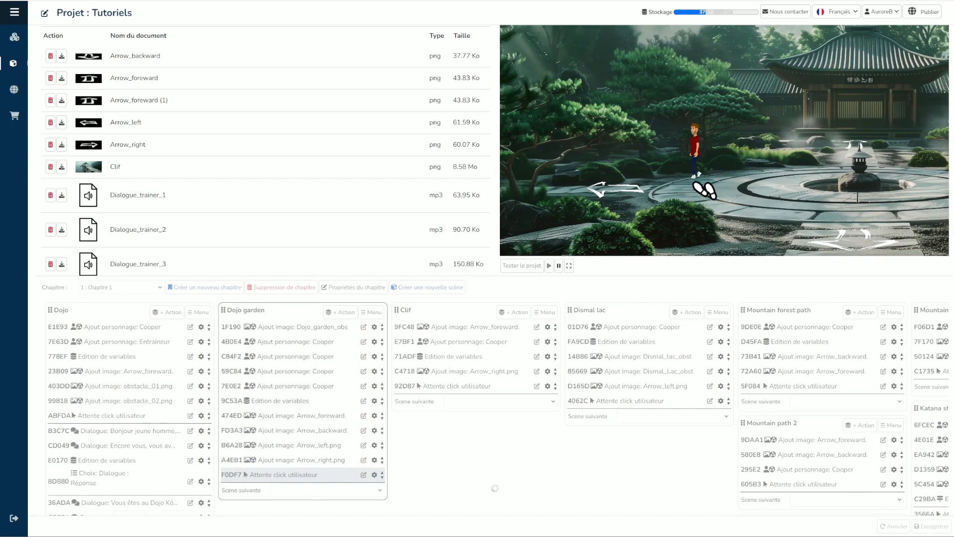
click(692, 57)
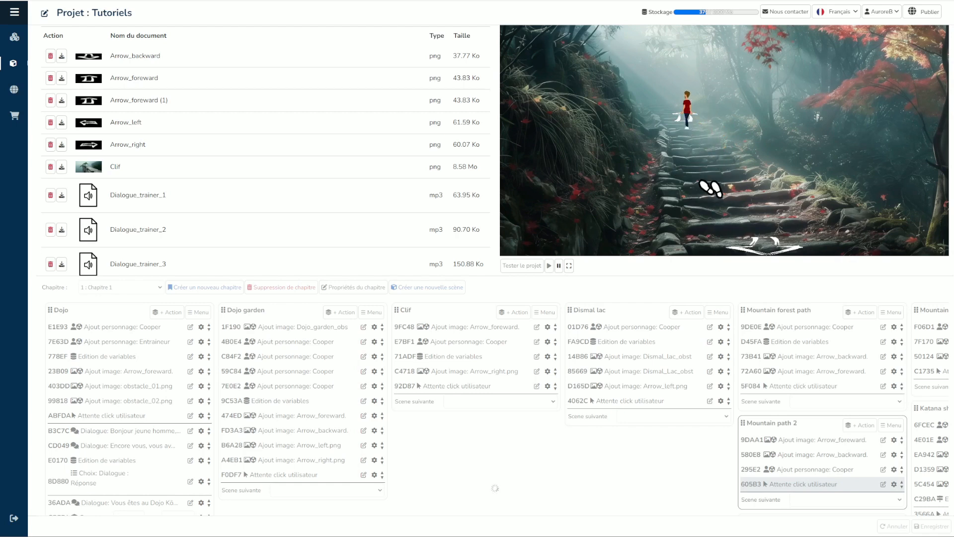
click(711, 188)
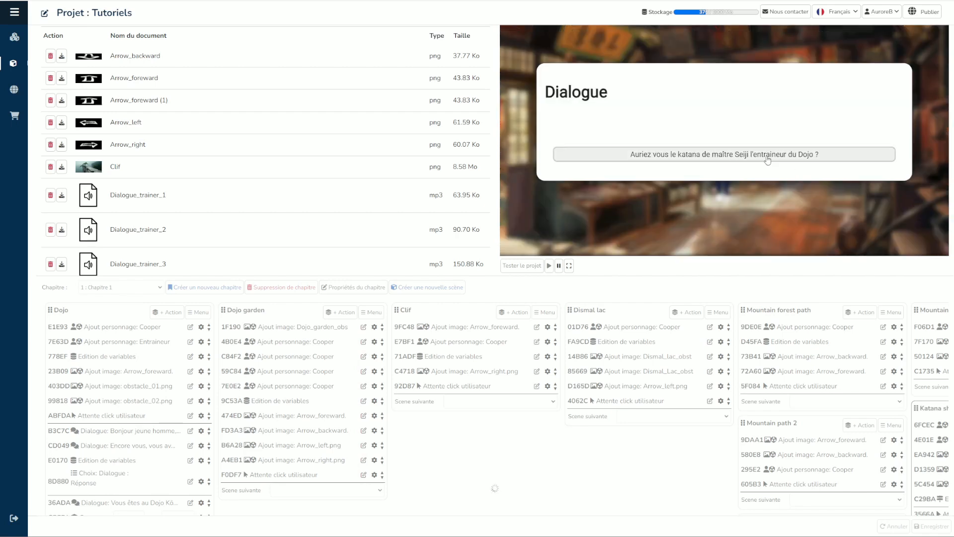
click(772, 155)
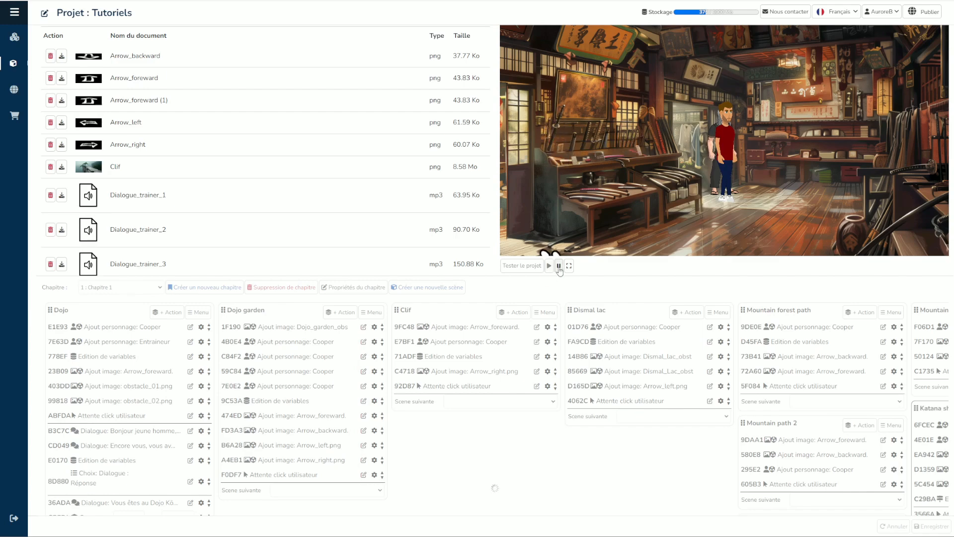
click(559, 266)
Review the click targets configured in user-click action F7F15 of the Katana shop scene.
drag(622, 444, 398, 421)
scroll(782, 388, down, 3)
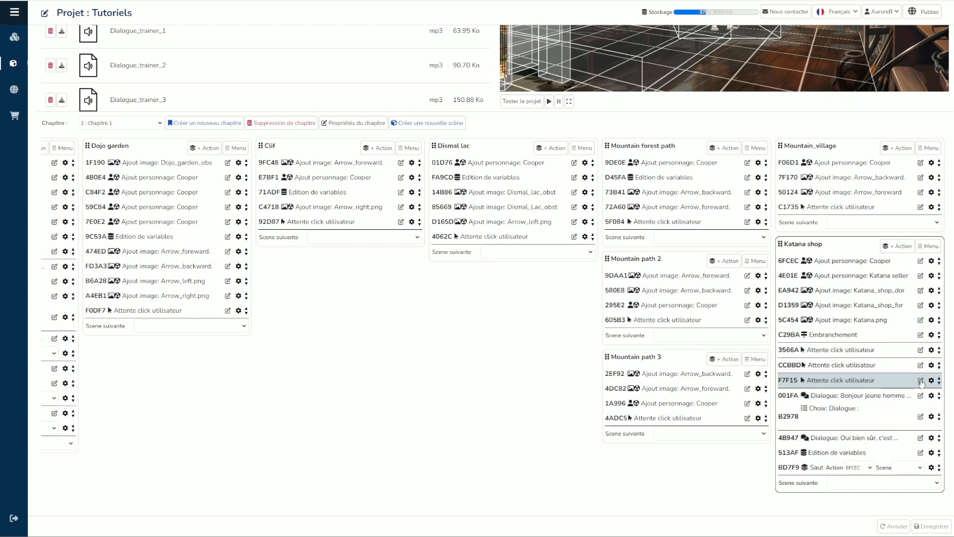
click(920, 380)
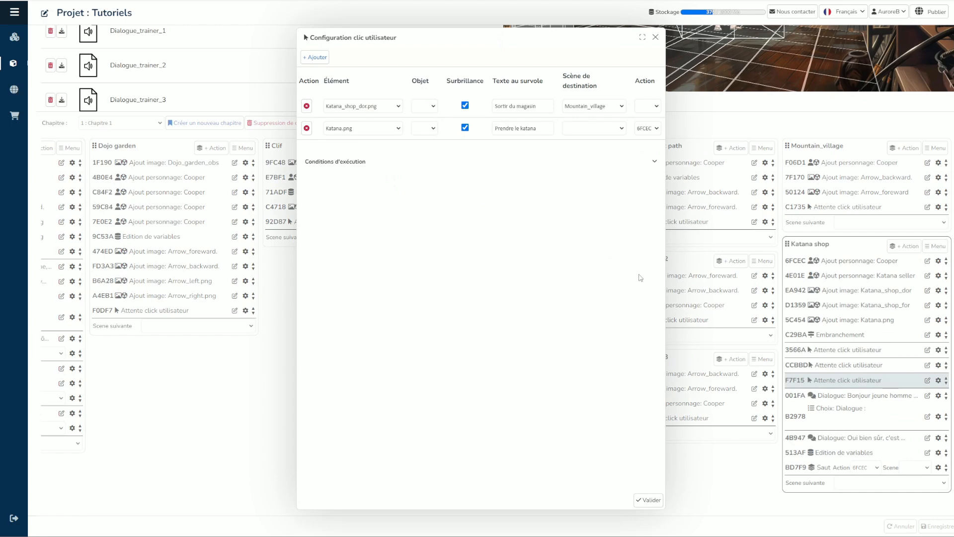
click(648, 500)
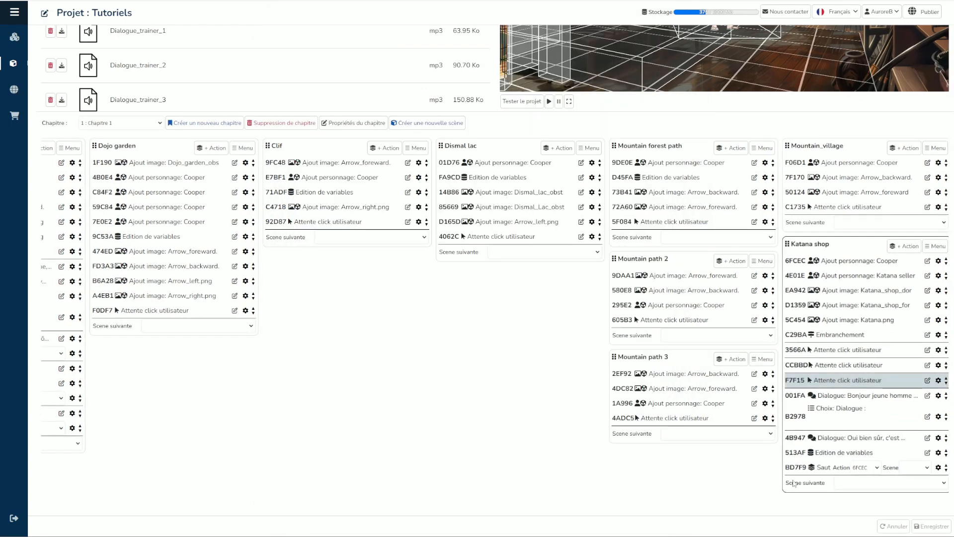
Add a variable edit for QUEST_KATANA_STATE after jump BD7F9 in the Katana shop scene and validate it.
click(827, 470)
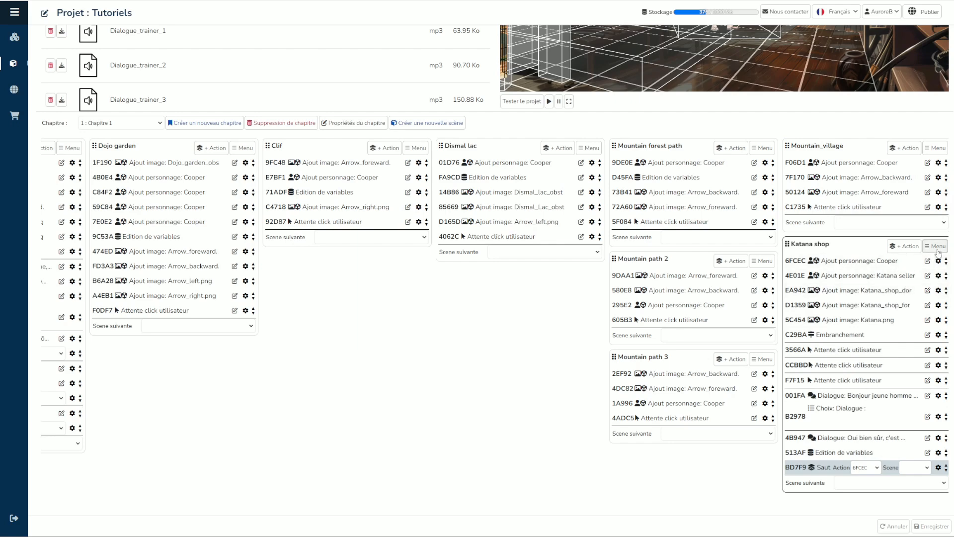
click(904, 246)
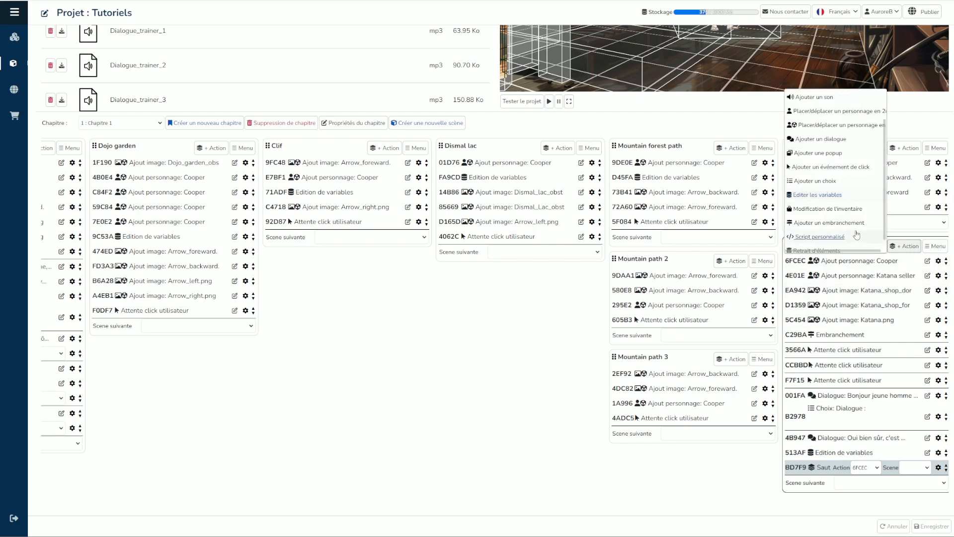
scroll(847, 236, down, 1)
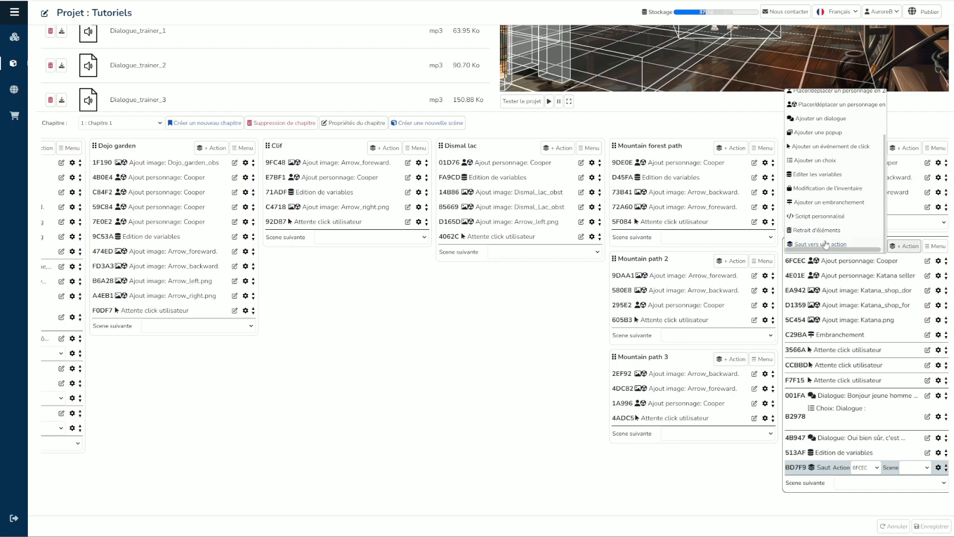
click(819, 174)
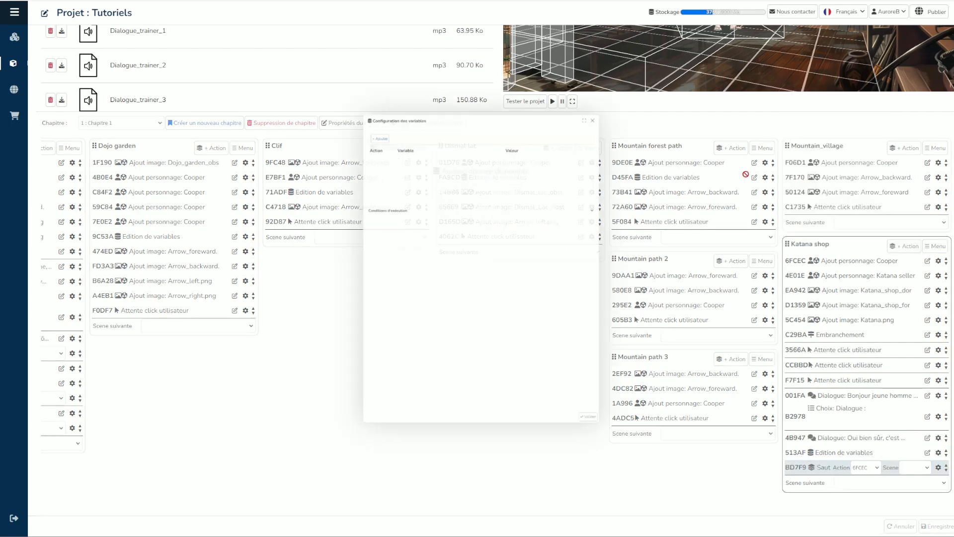
click(325, 66)
click(427, 105)
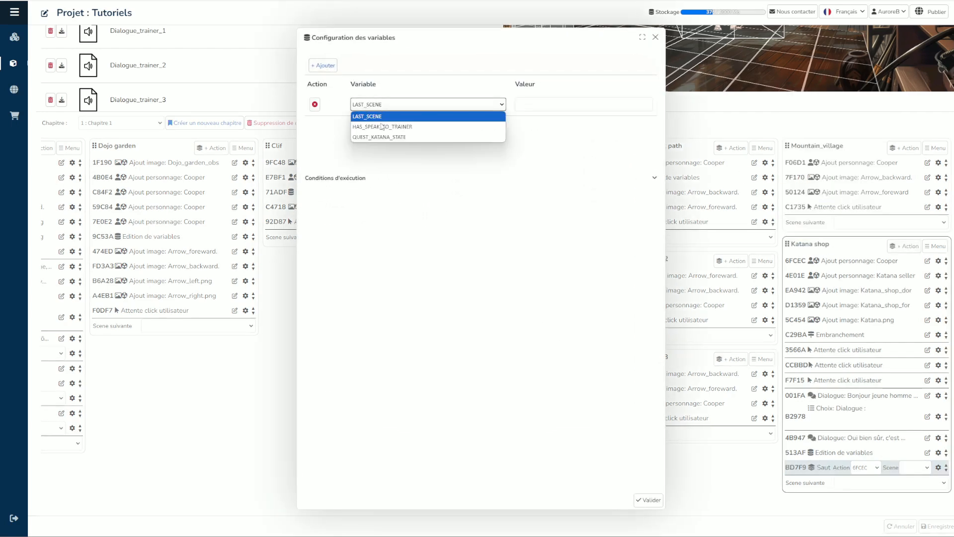
click(395, 136)
click(546, 106)
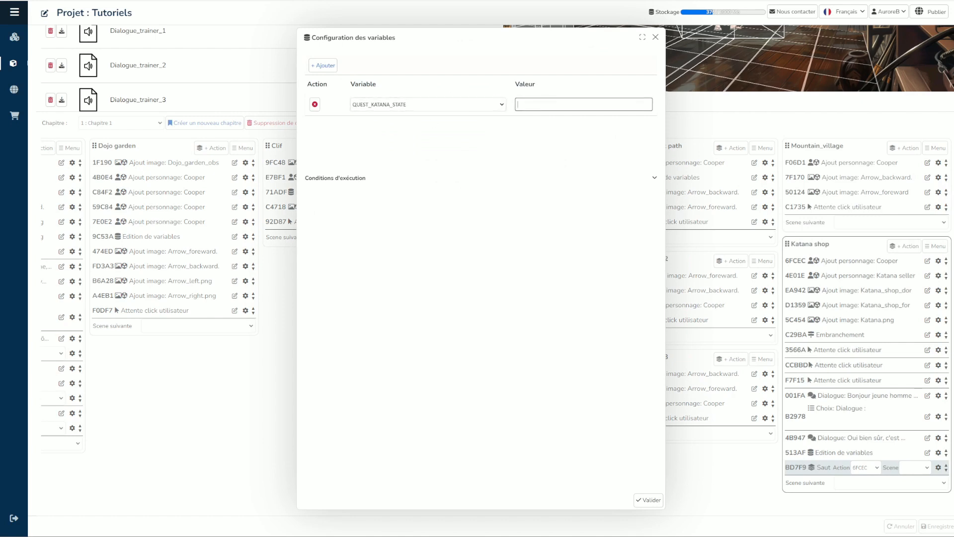
click(539, 105)
click(652, 501)
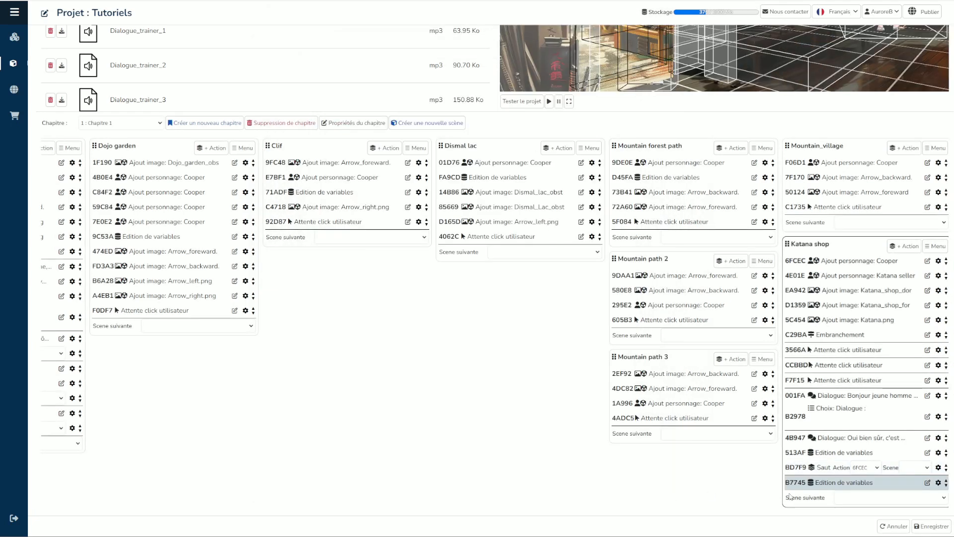
Add an action jump to 6FCEC after the new variable edit at the end of the Katana shop scene.
scroll(840, 491, down, 1)
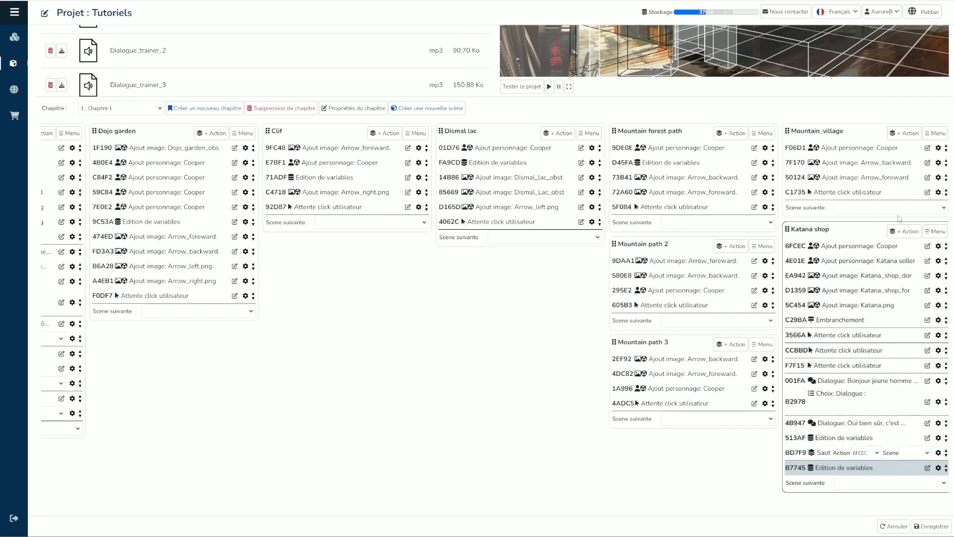
click(907, 233)
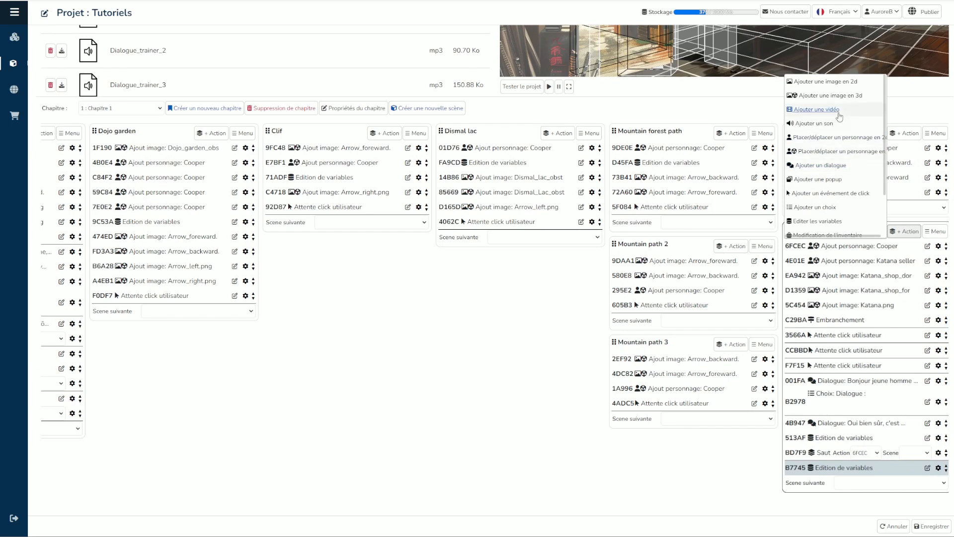
scroll(824, 133, down, 1)
click(830, 232)
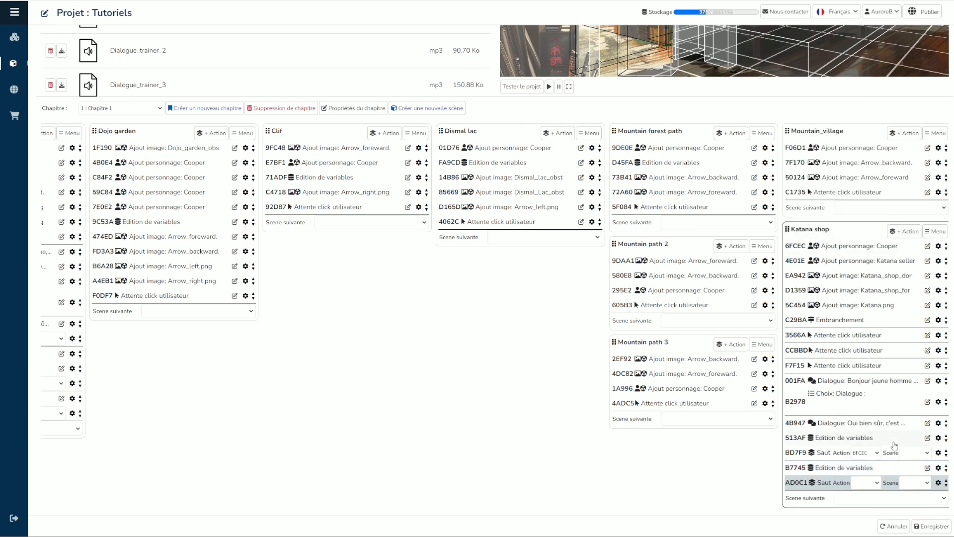
click(868, 482)
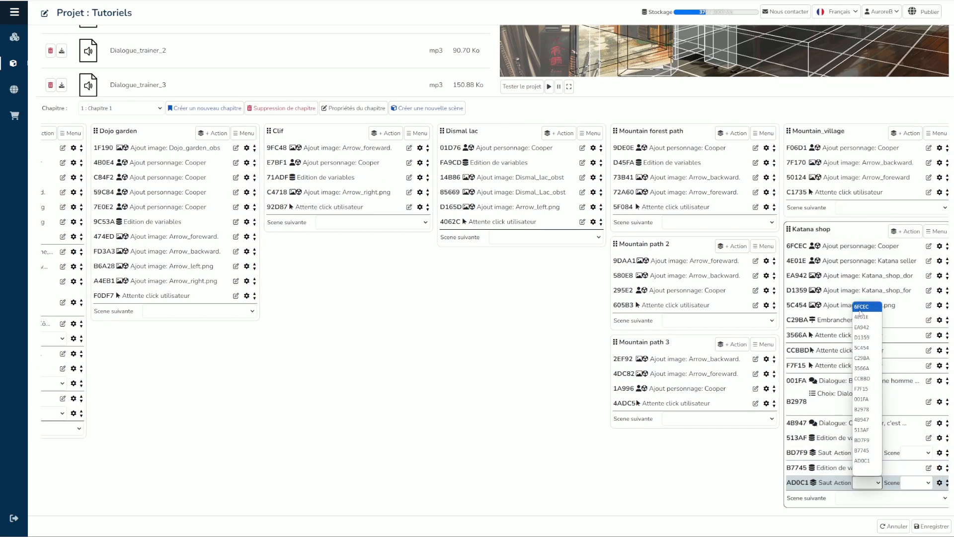
click(860, 307)
Add the execution condition QUEST_KATANA_STATE != 3 to the Katana.png image in the Katana shop scene and validate it.
scroll(870, 328, up, 1)
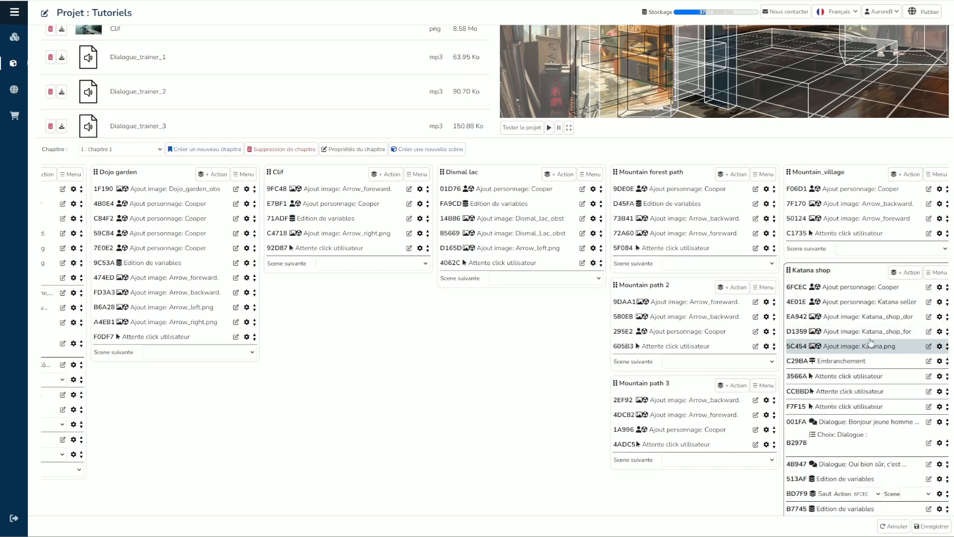
scroll(732, 224, up, 4)
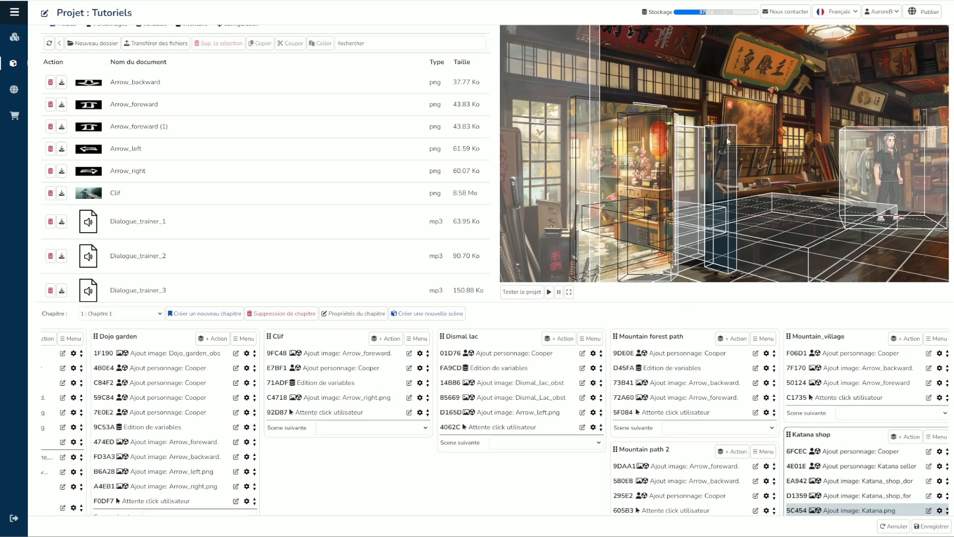
scroll(809, 393, down, 2)
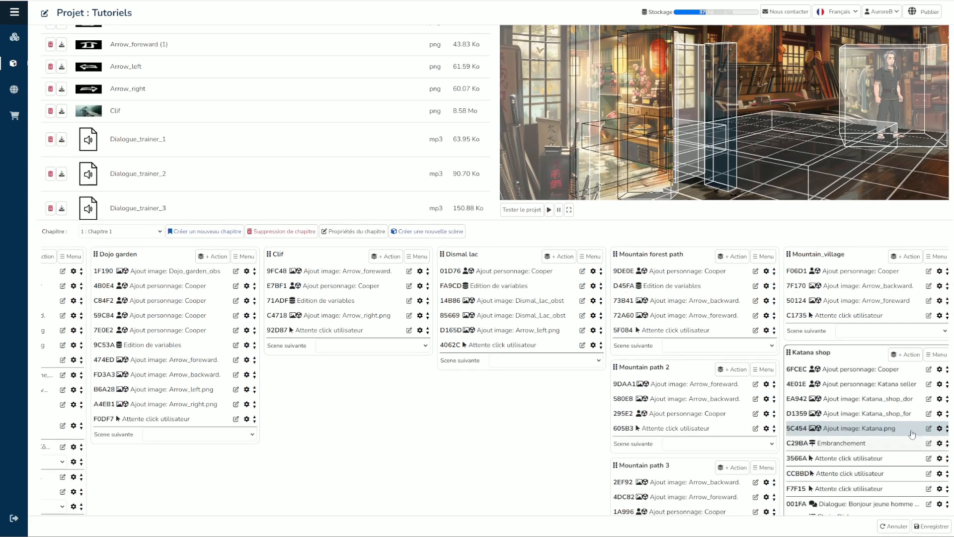
click(927, 429)
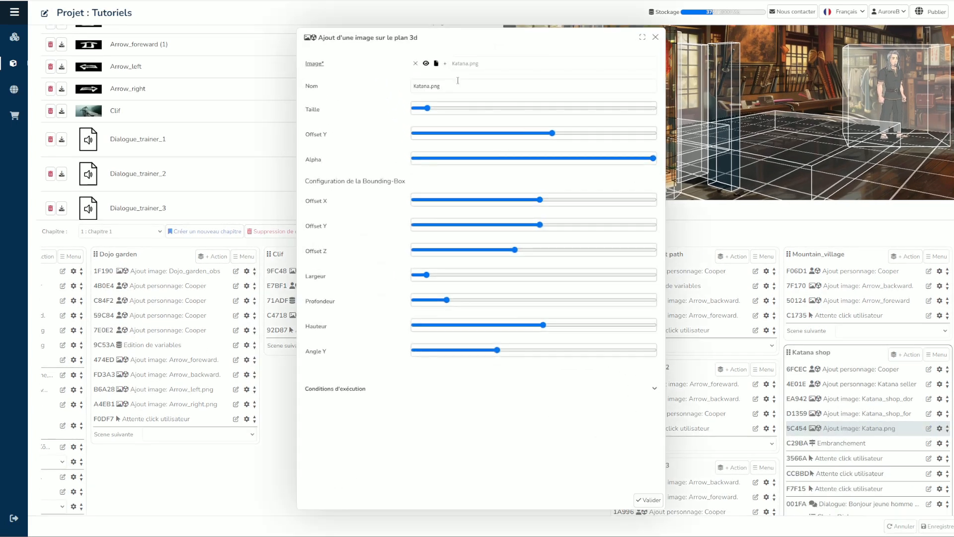
click(356, 393)
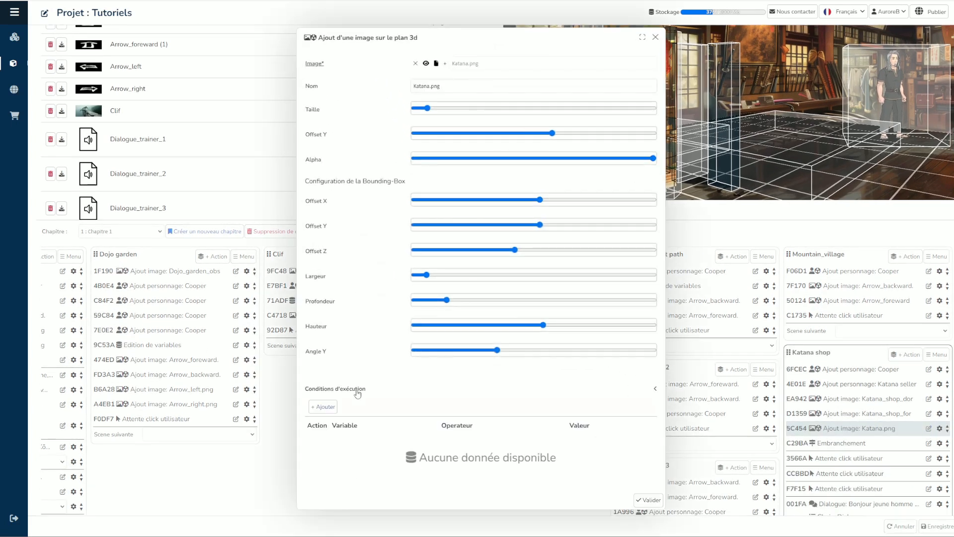
click(324, 407)
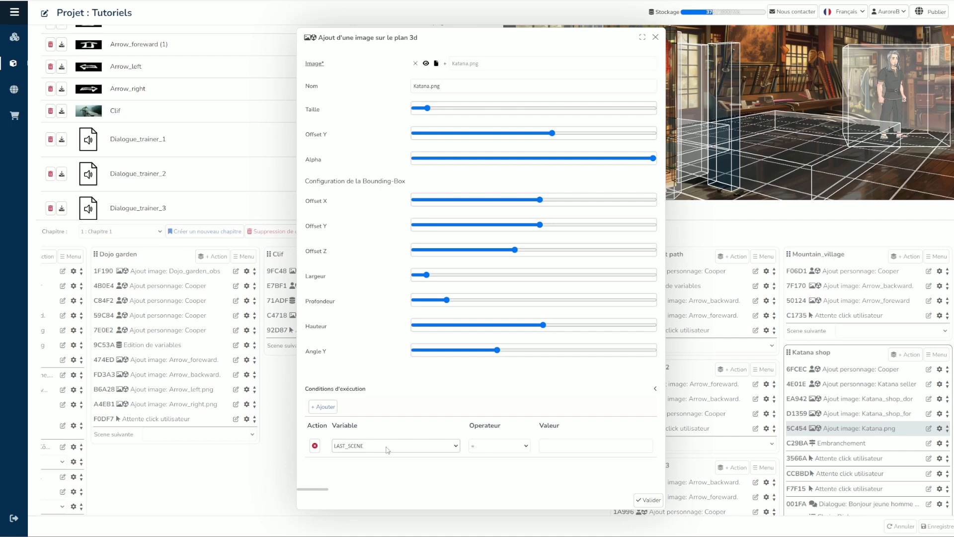
click(388, 447)
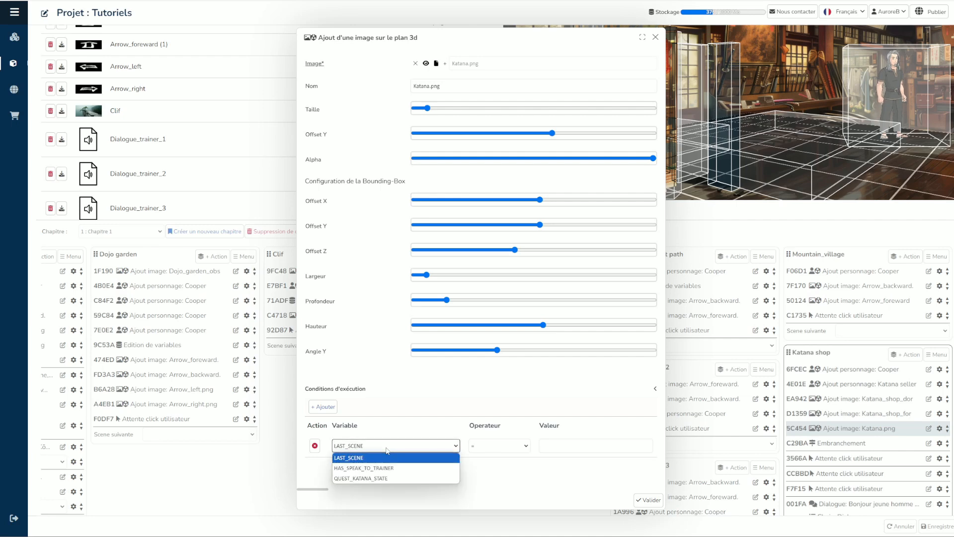
click(395, 479)
click(499, 445)
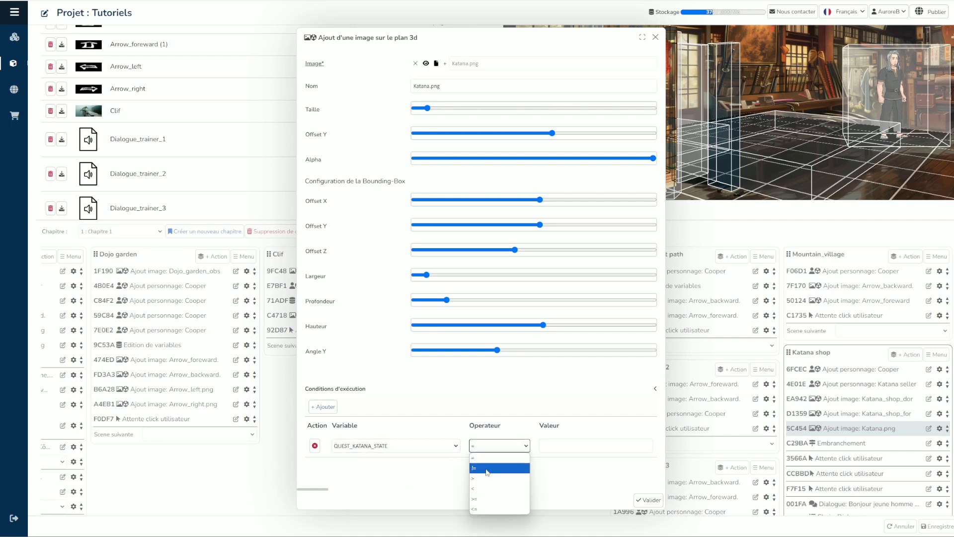
click(478, 468)
click(577, 445)
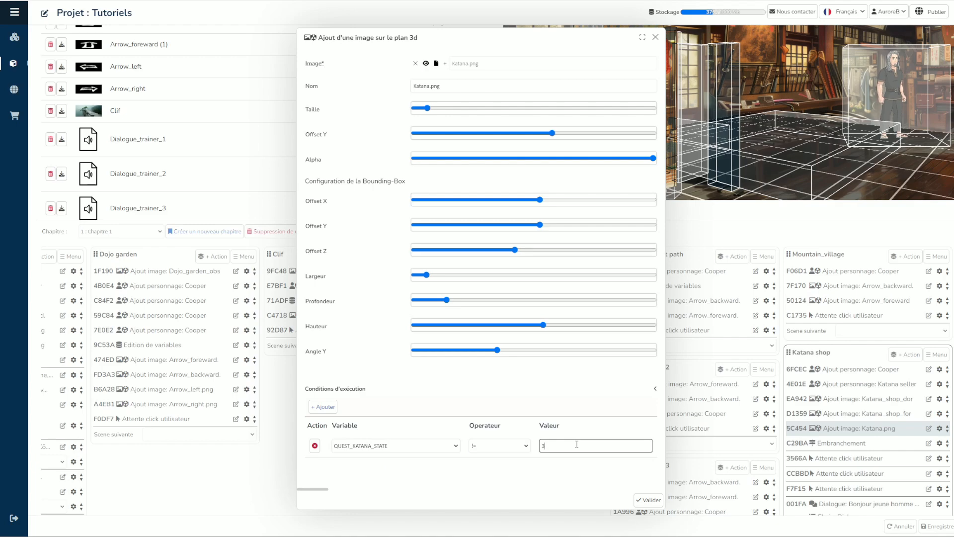
click(649, 499)
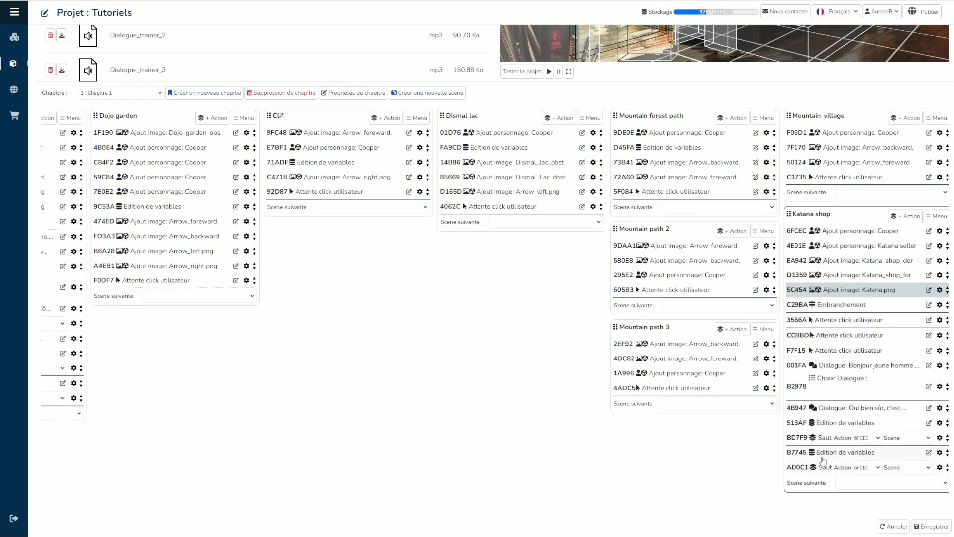
Insert an inventory modification after variable edit B7745 that adds 1 Katana, and validate it.
click(905, 215)
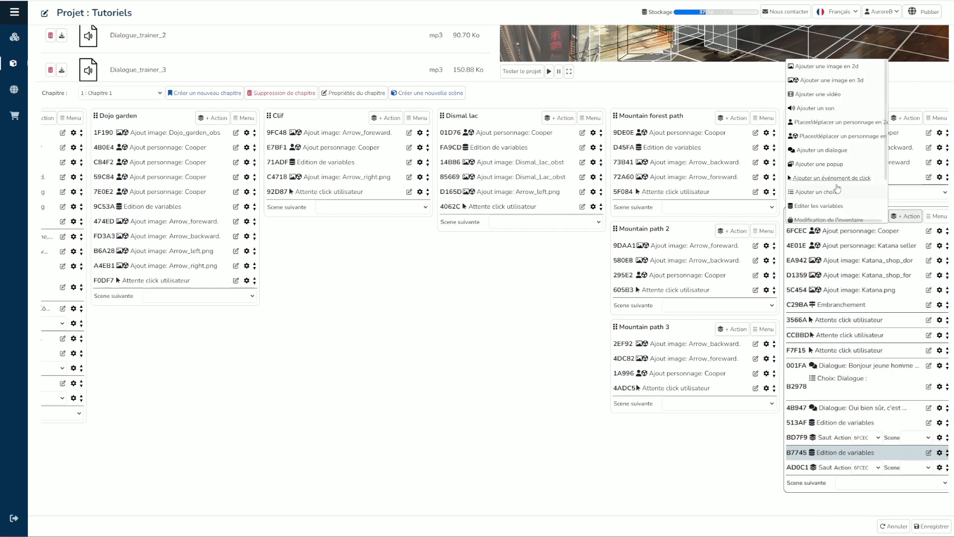
scroll(839, 188, down, 1)
scroll(840, 189, down, 1)
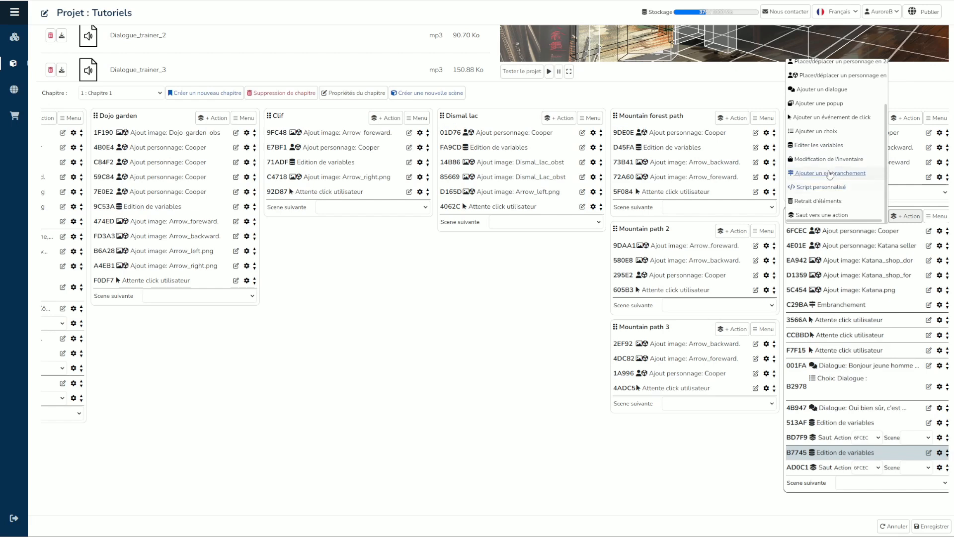
click(838, 164)
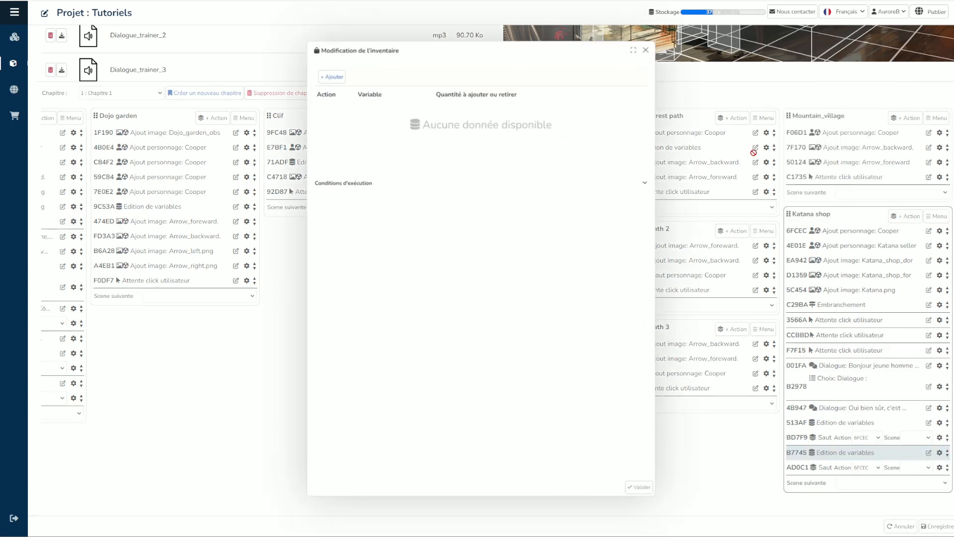
click(325, 65)
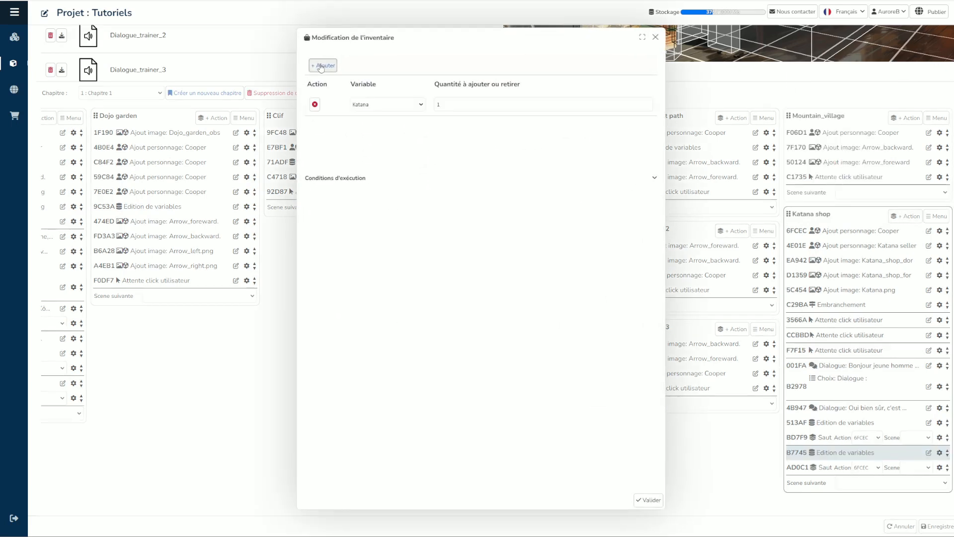
click(464, 102)
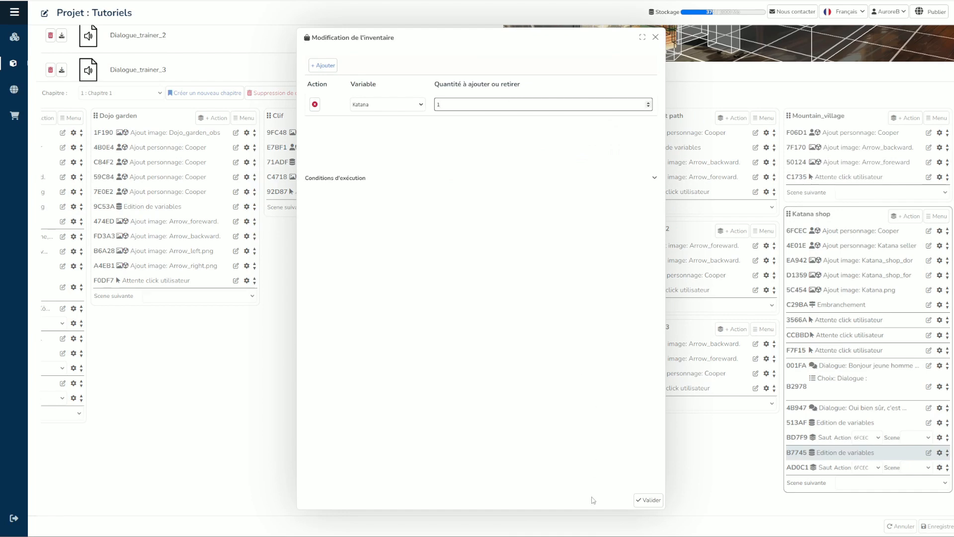
click(647, 500)
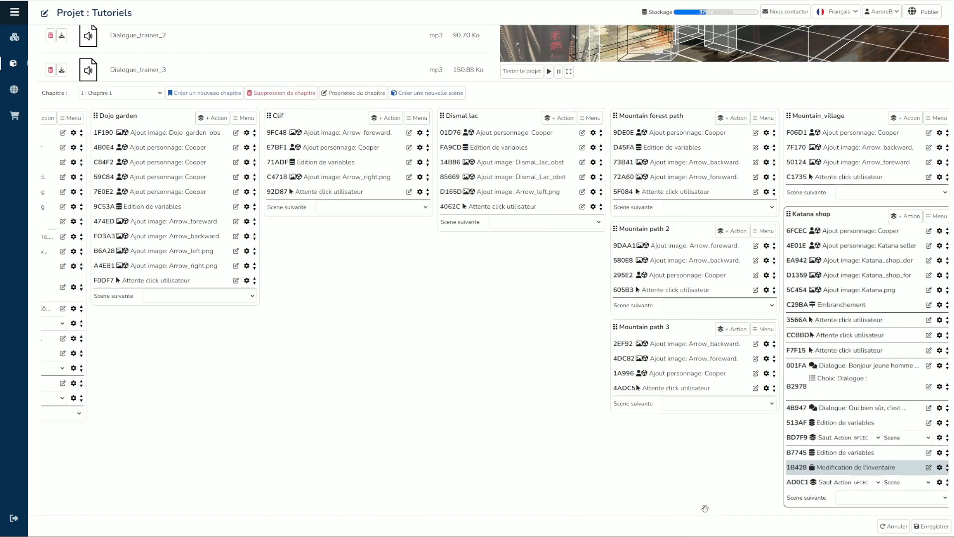
Save the project, then link Katana.png to action B7745 in the Katana shop's user click wait F7F15 and validate.
click(921, 527)
scroll(926, 343, down, 1)
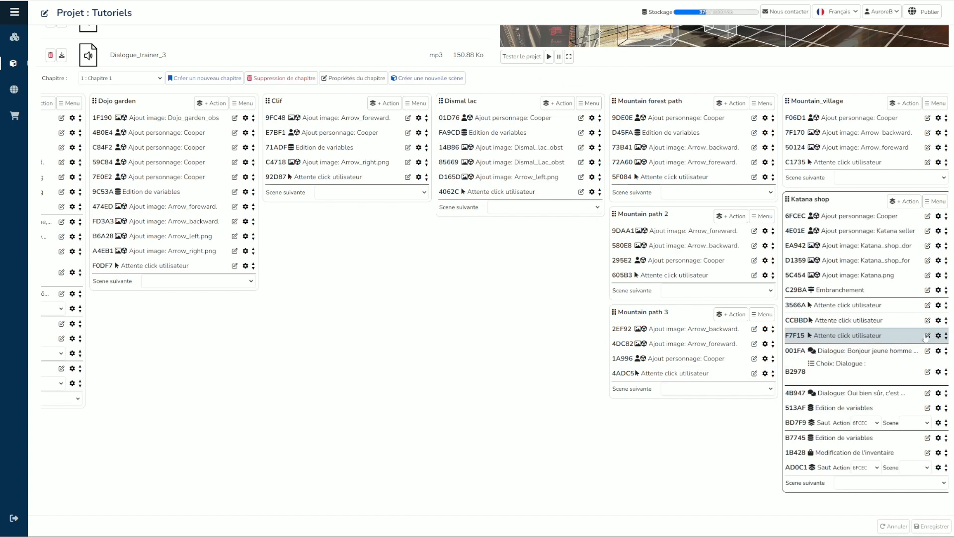
click(928, 335)
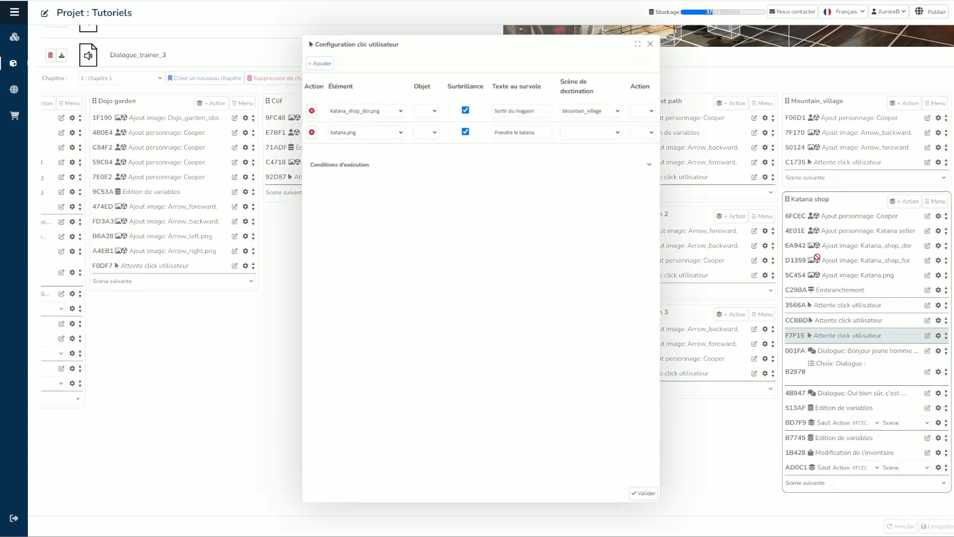
click(646, 128)
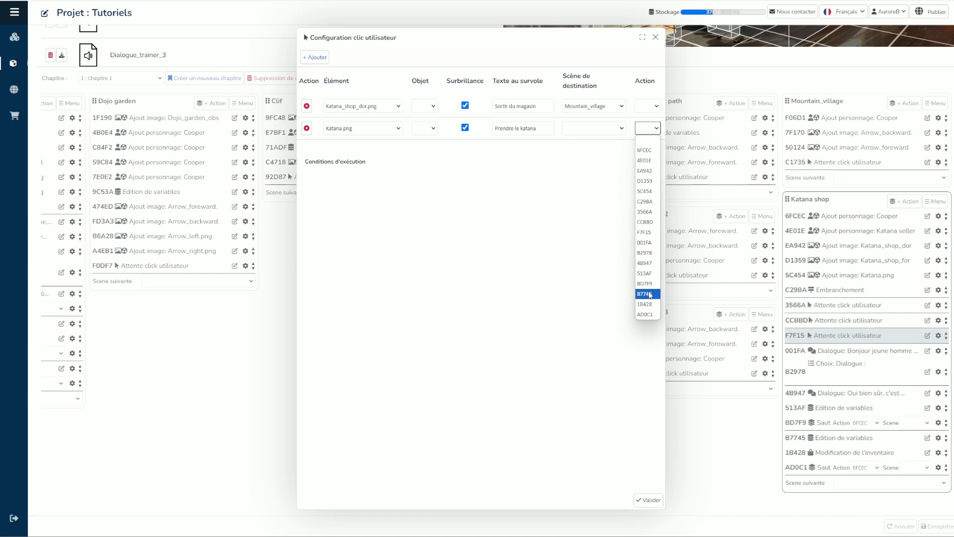
click(647, 295)
click(651, 500)
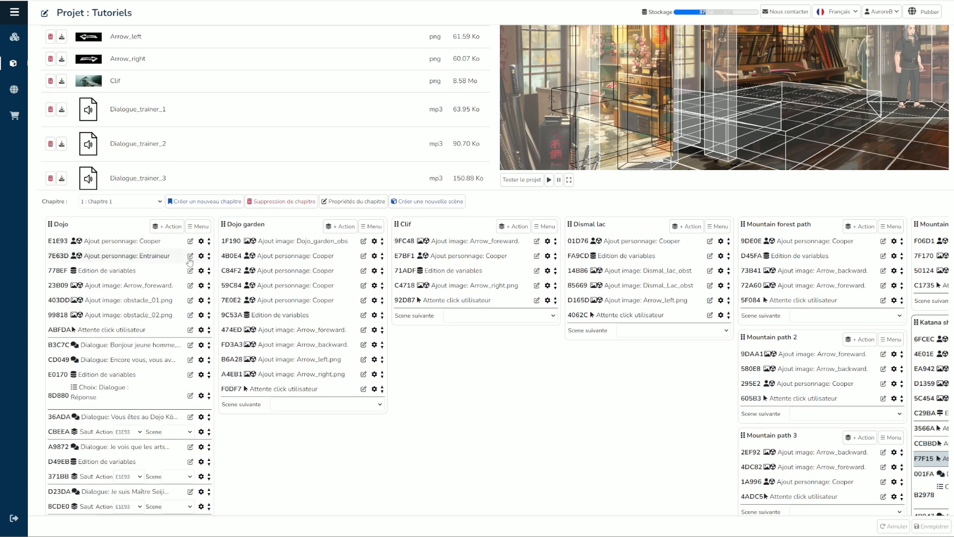
Start a project playtest in the Dojo scene and talk to the trainer through to the end of his katana request.
scroll(492, 367, up, 3)
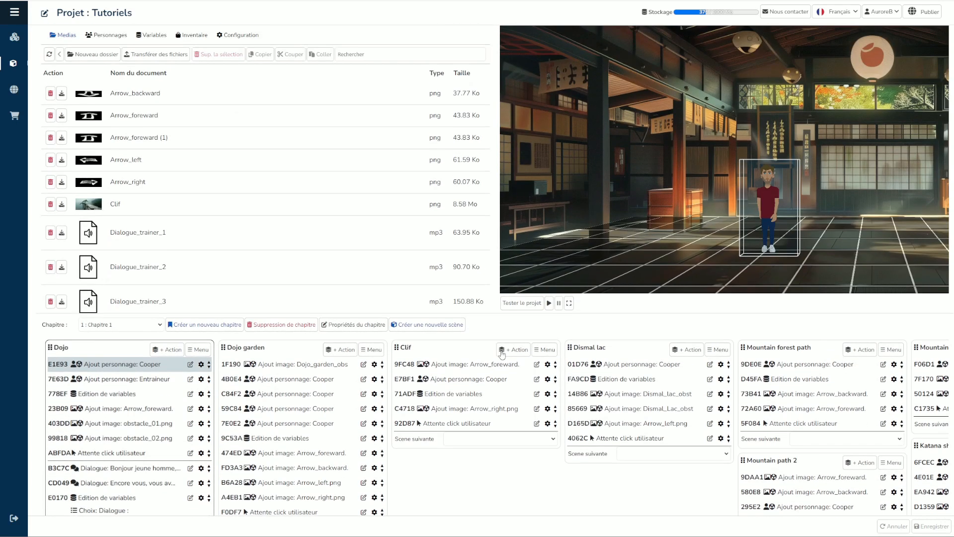
click(549, 304)
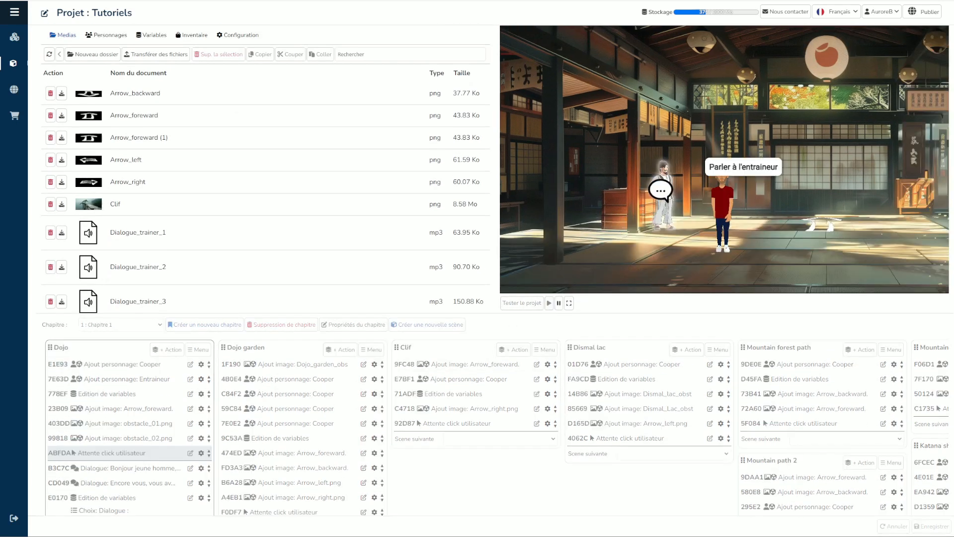
click(661, 186)
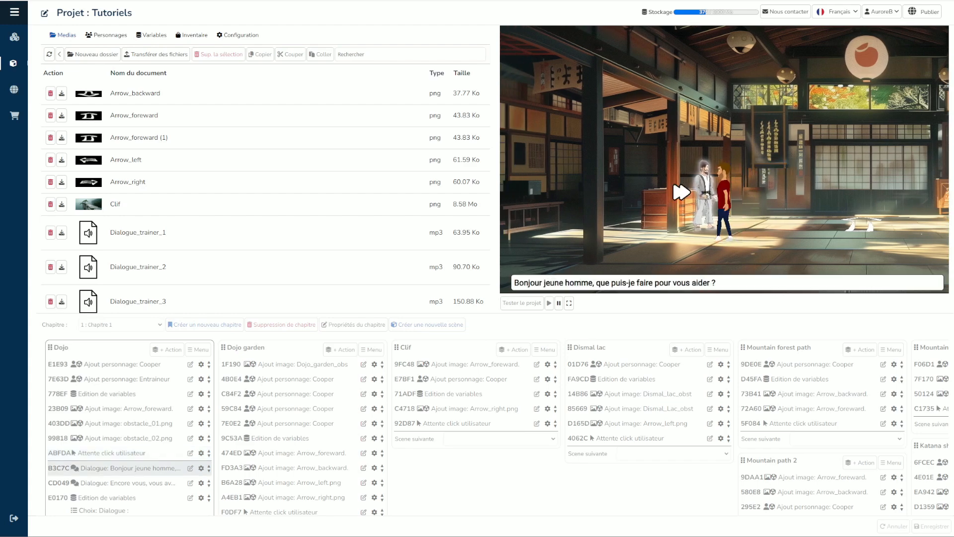
click(686, 214)
click(723, 219)
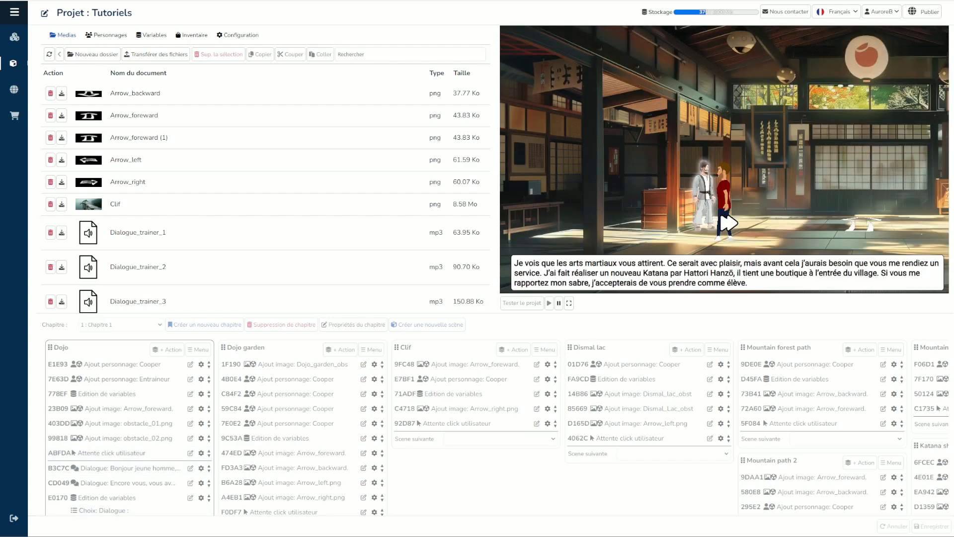
click(728, 223)
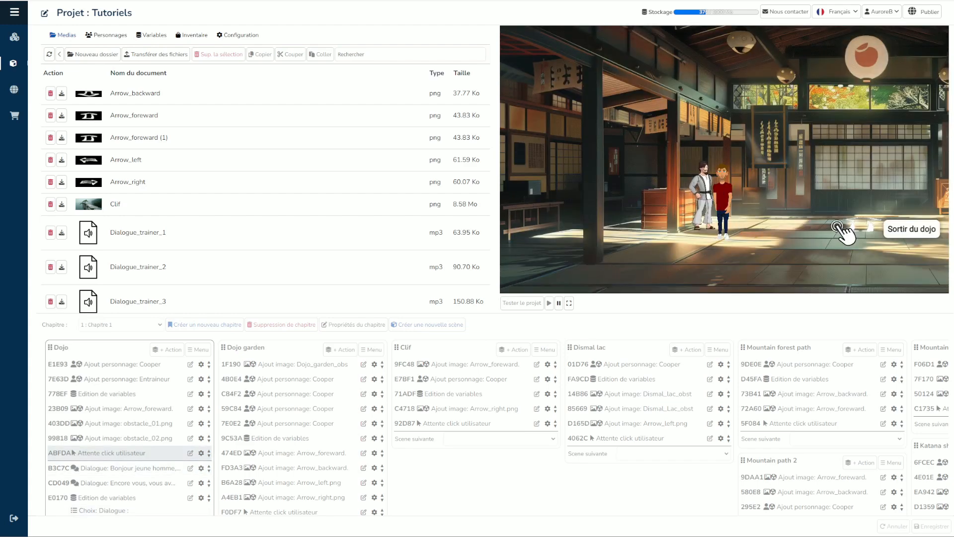
Leave the dojo in the playtest and guide Cooper through the garden and mountain paths to the katana shop.
click(829, 231)
click(510, 229)
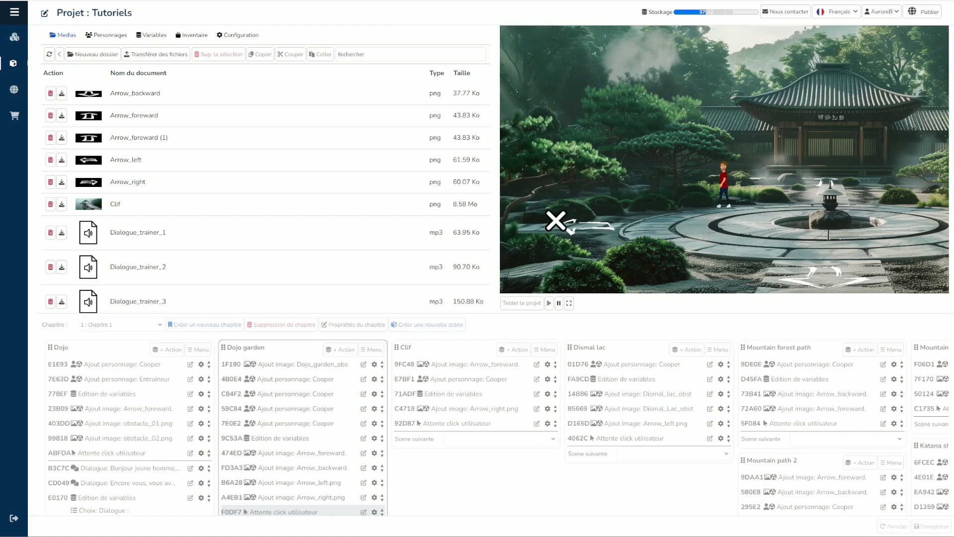
click(708, 96)
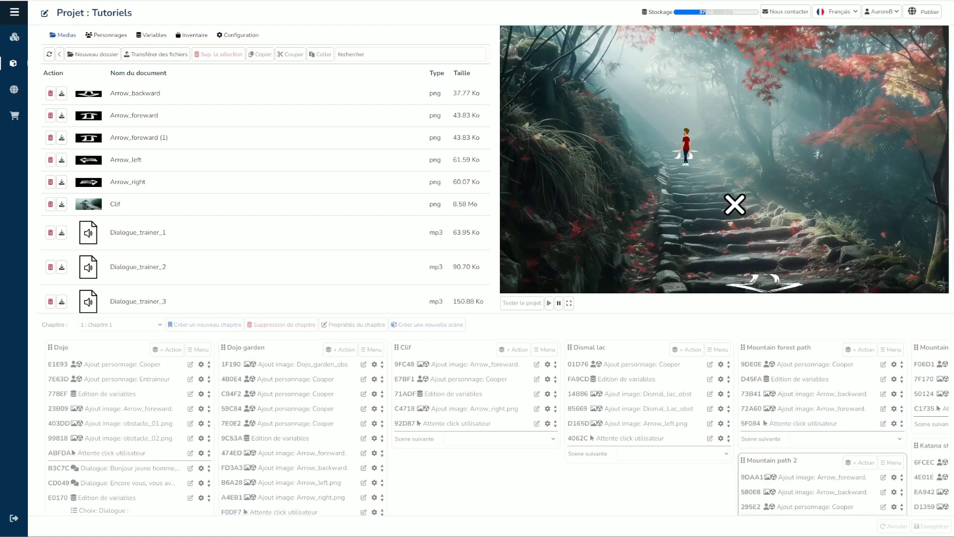
click(681, 255)
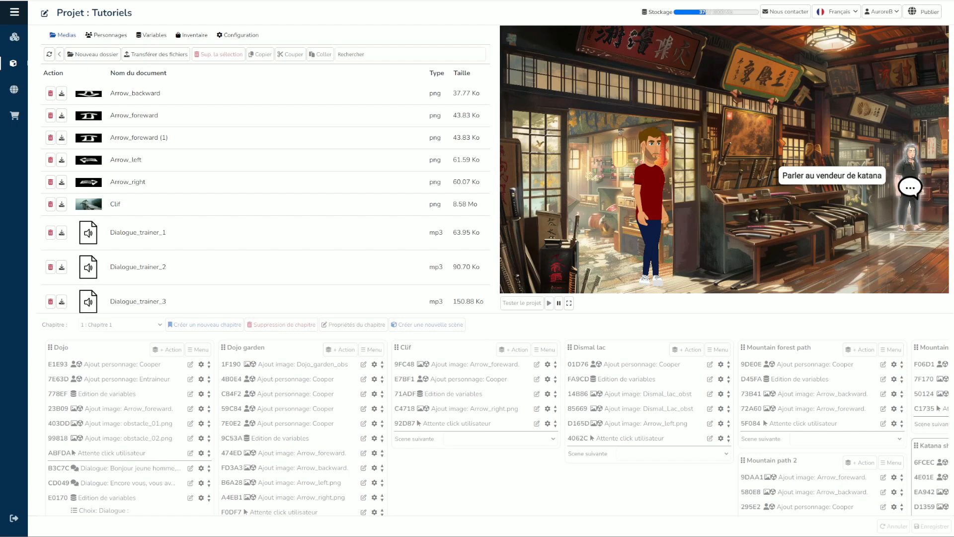
Talk to the katana seller, ask for the dojo trainer's katana, and finish his reply.
click(910, 188)
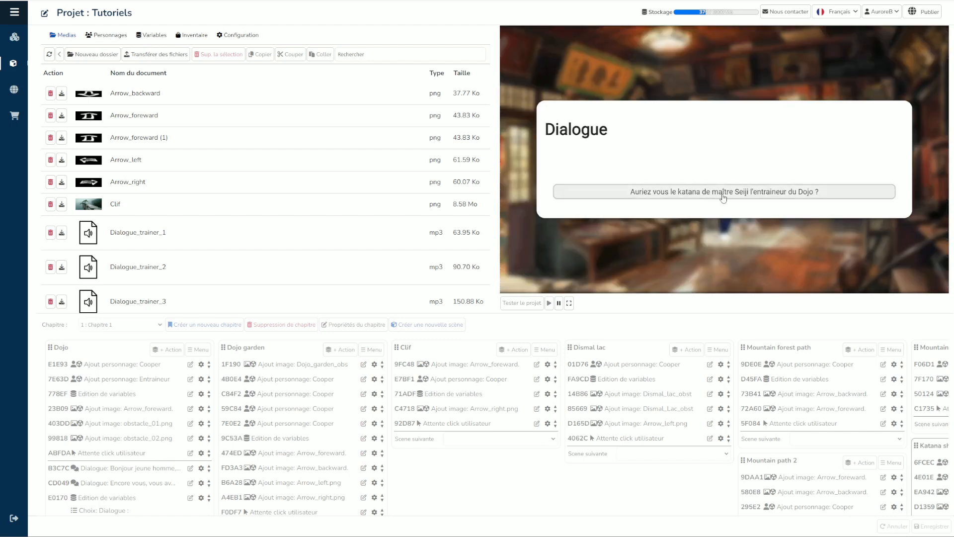
click(723, 198)
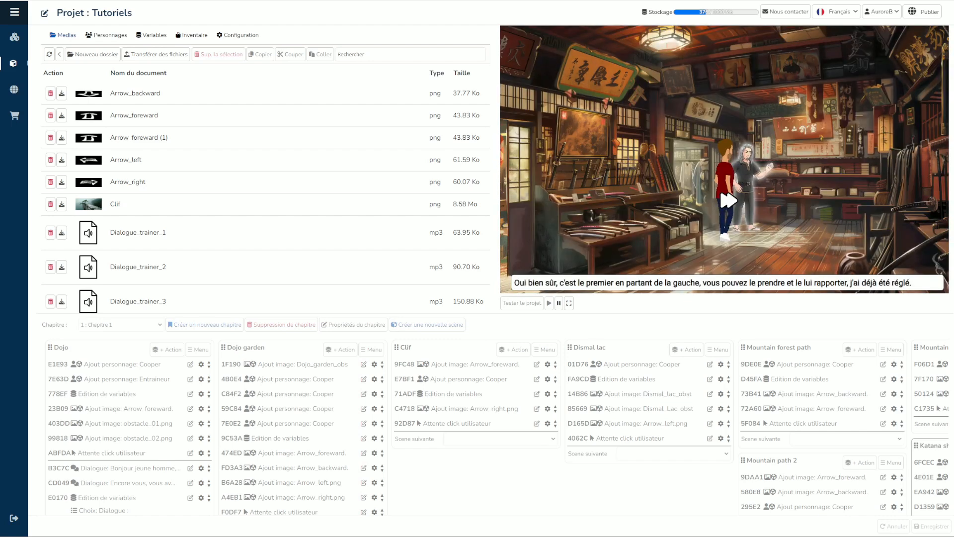
click(716, 228)
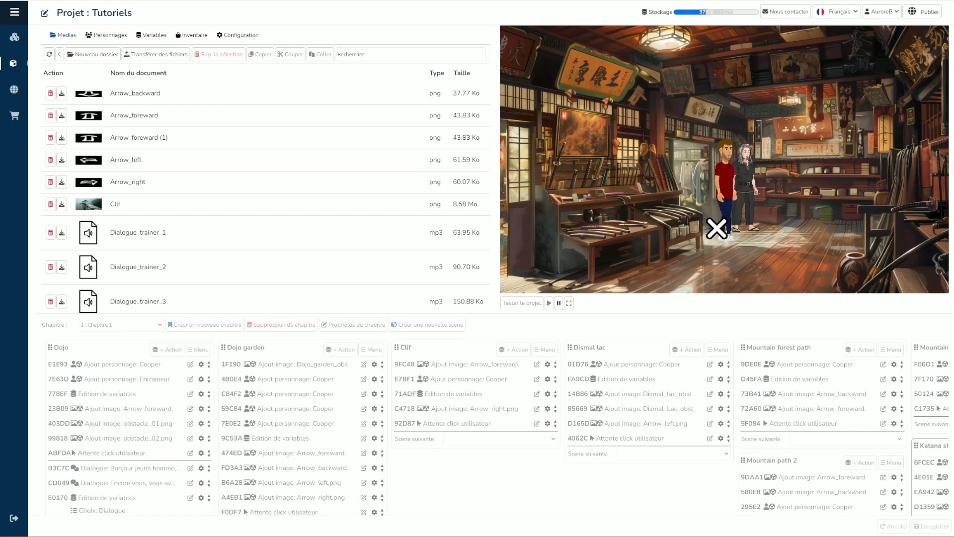
Take the katana in the shop and walk Cooper around toward the shop exit.
click(552, 156)
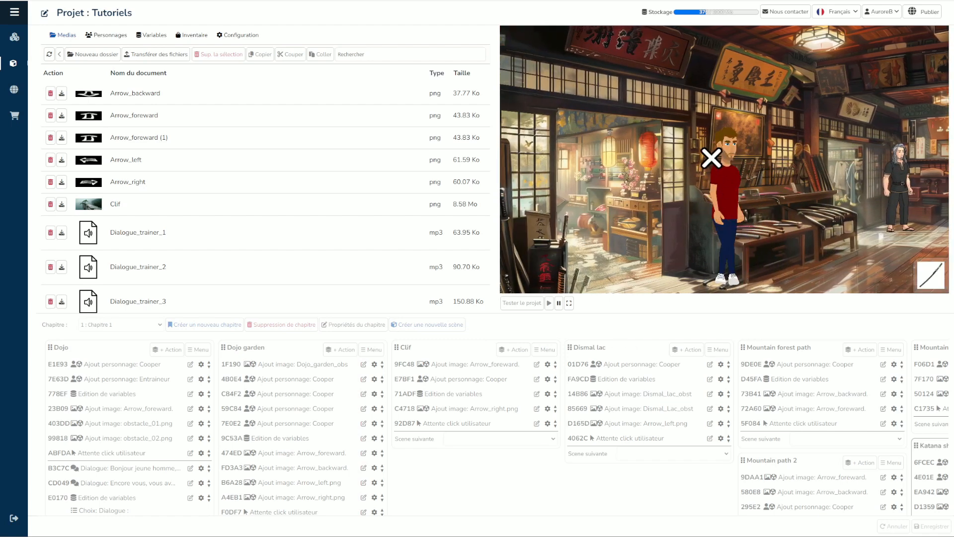
click(835, 276)
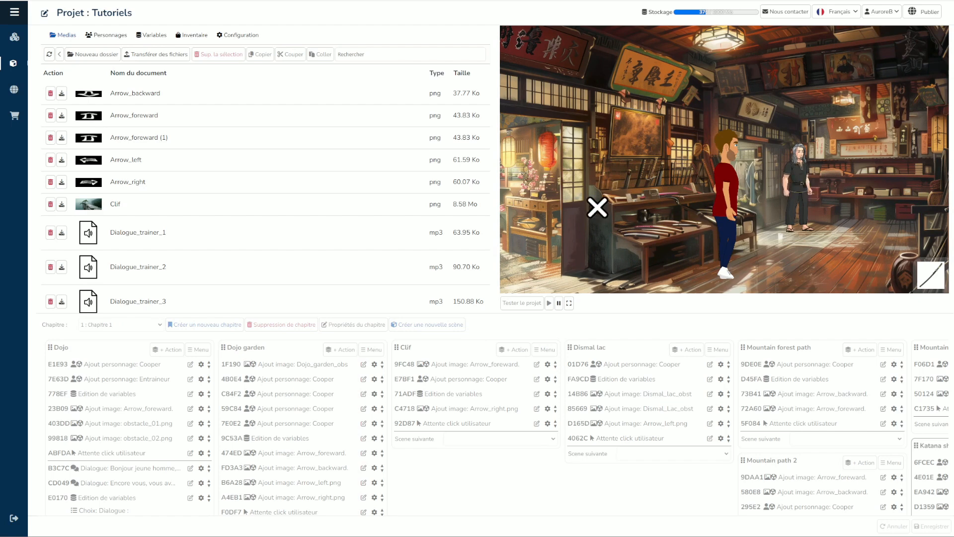
click(529, 215)
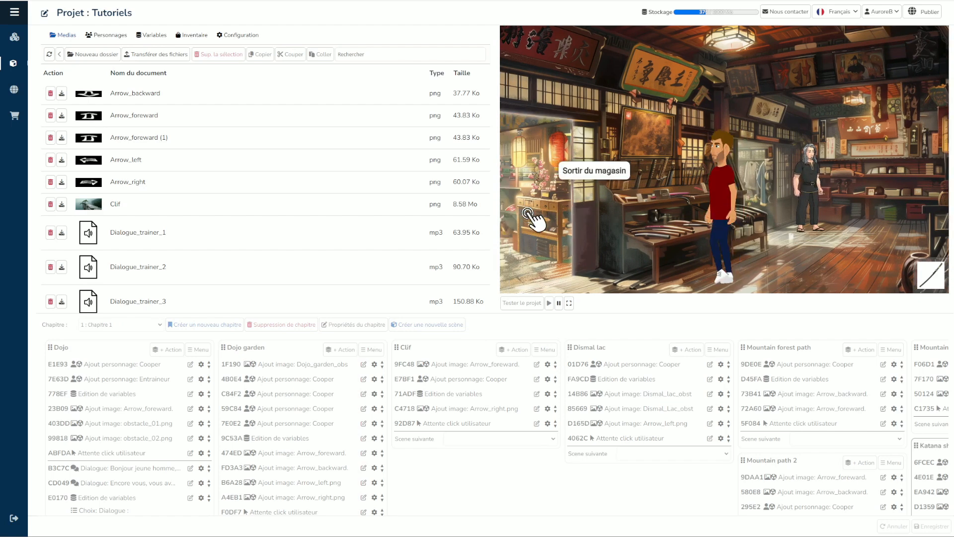